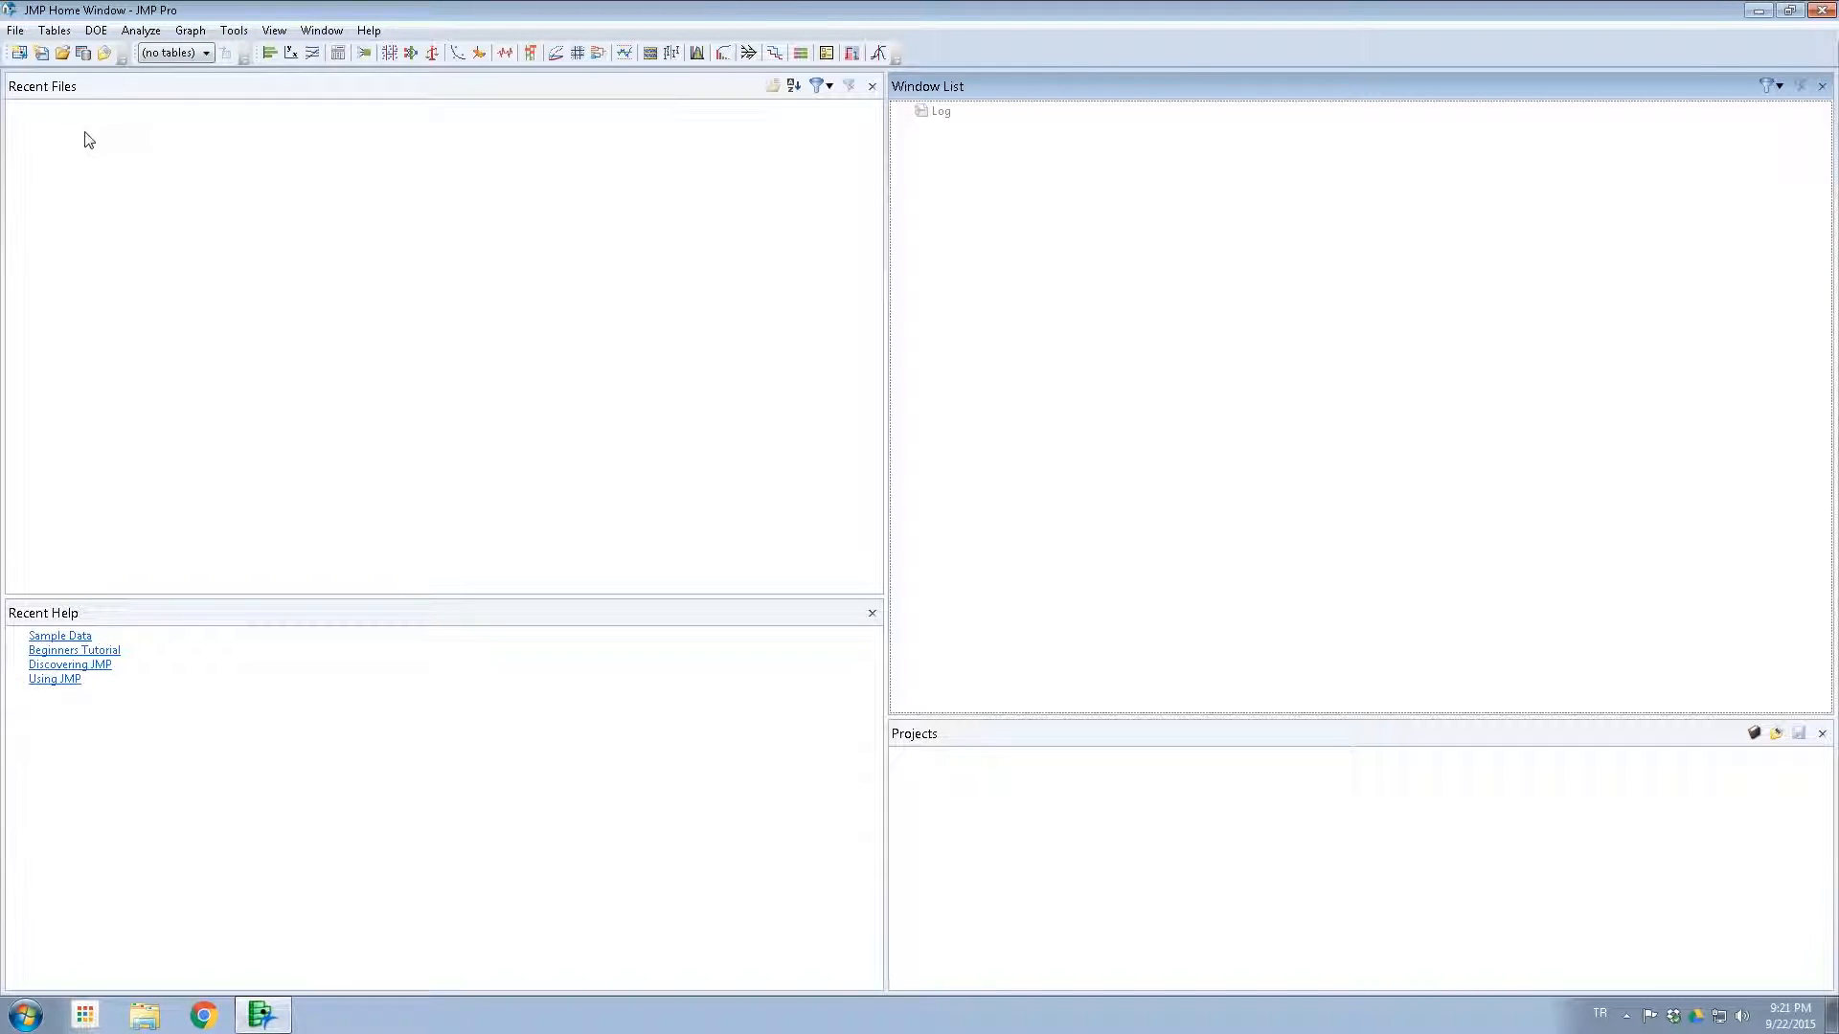
Step: Create a new empty data table and enlarge its window
left_click(19, 56)
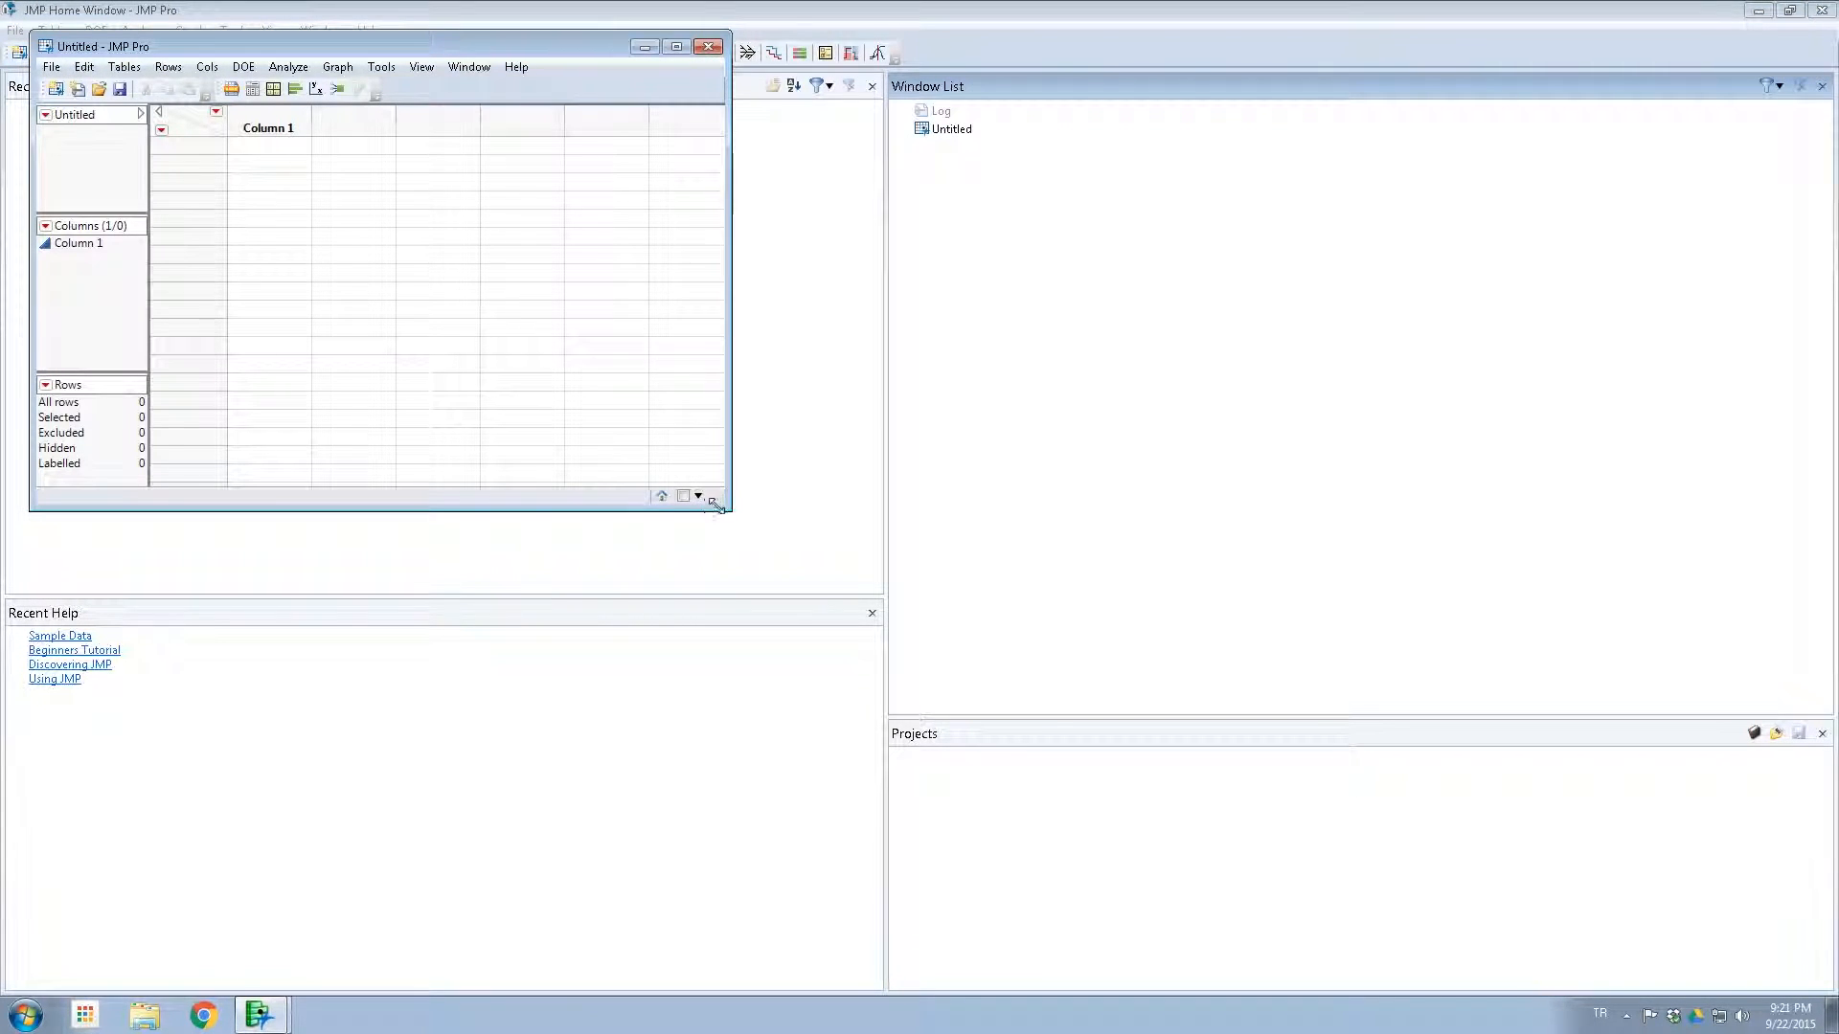
left_click_drag(714, 503, 893, 815)
left_click(270, 117)
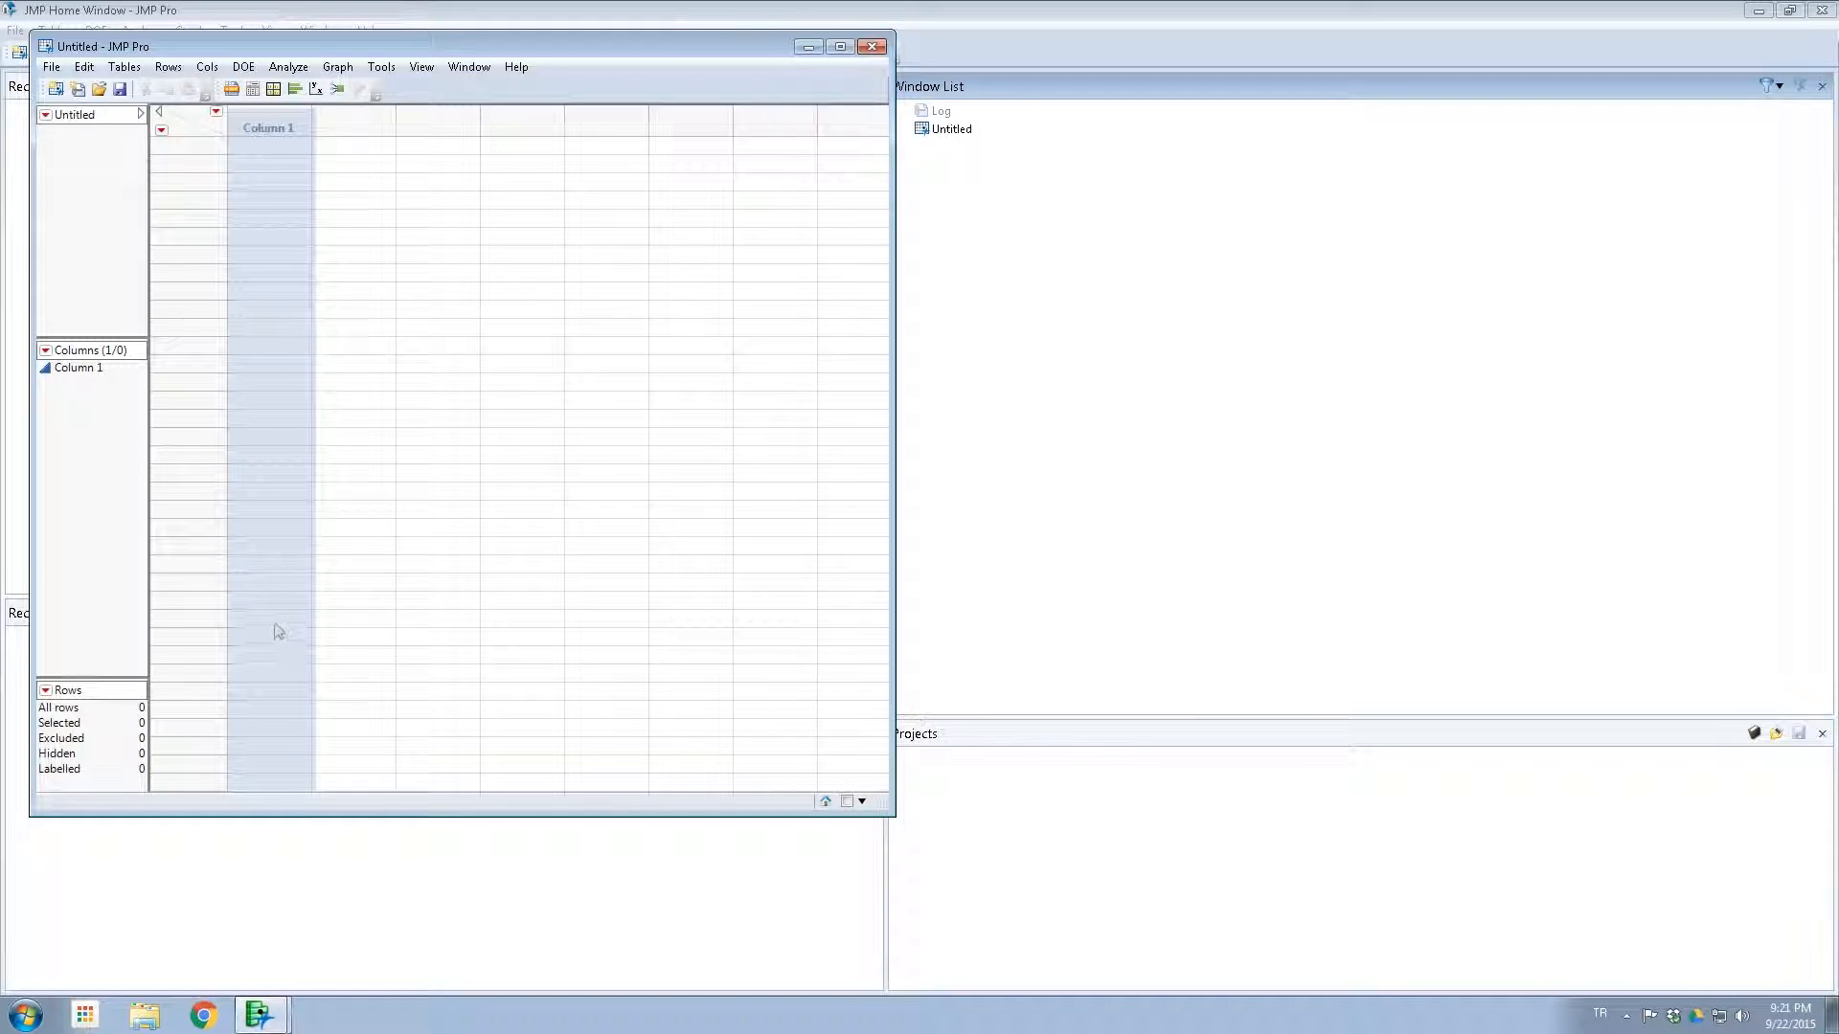
left_click(429, 338)
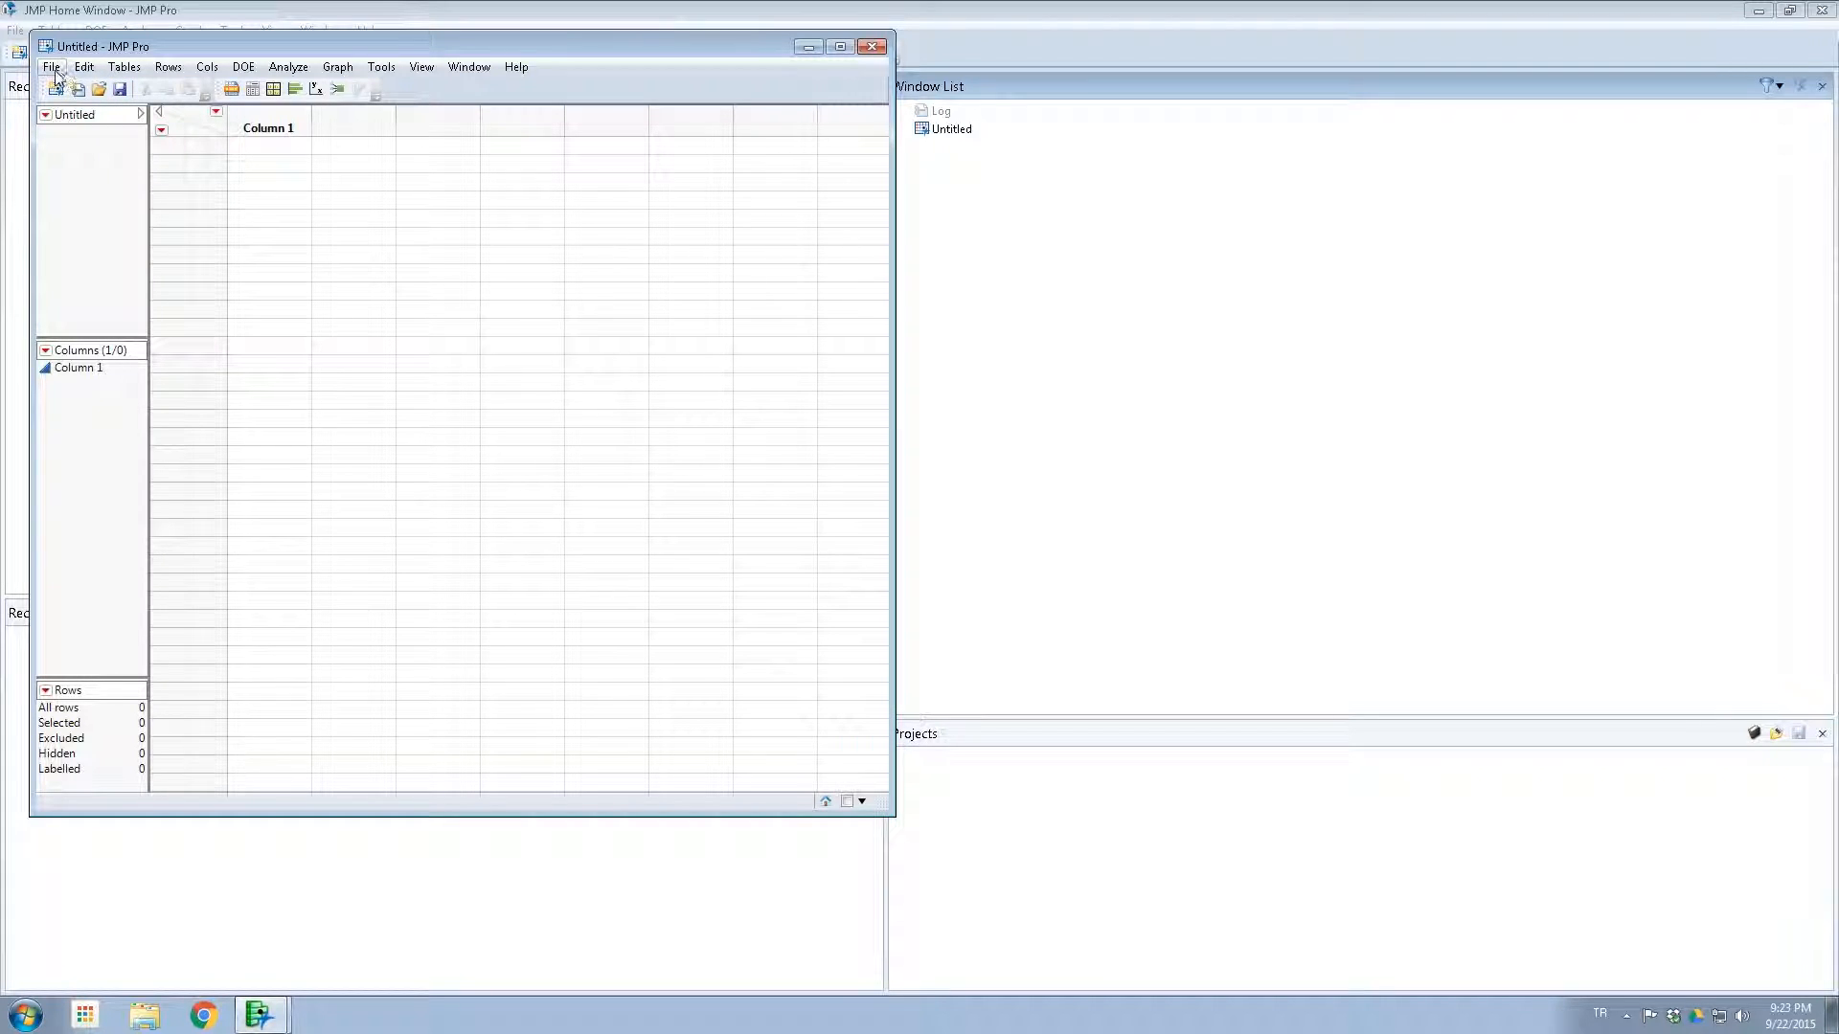
Step: Move the untitled table's window, switch to the home window, and reopen the table from the list of open windows
left_click_drag(123, 53, 498, 167)
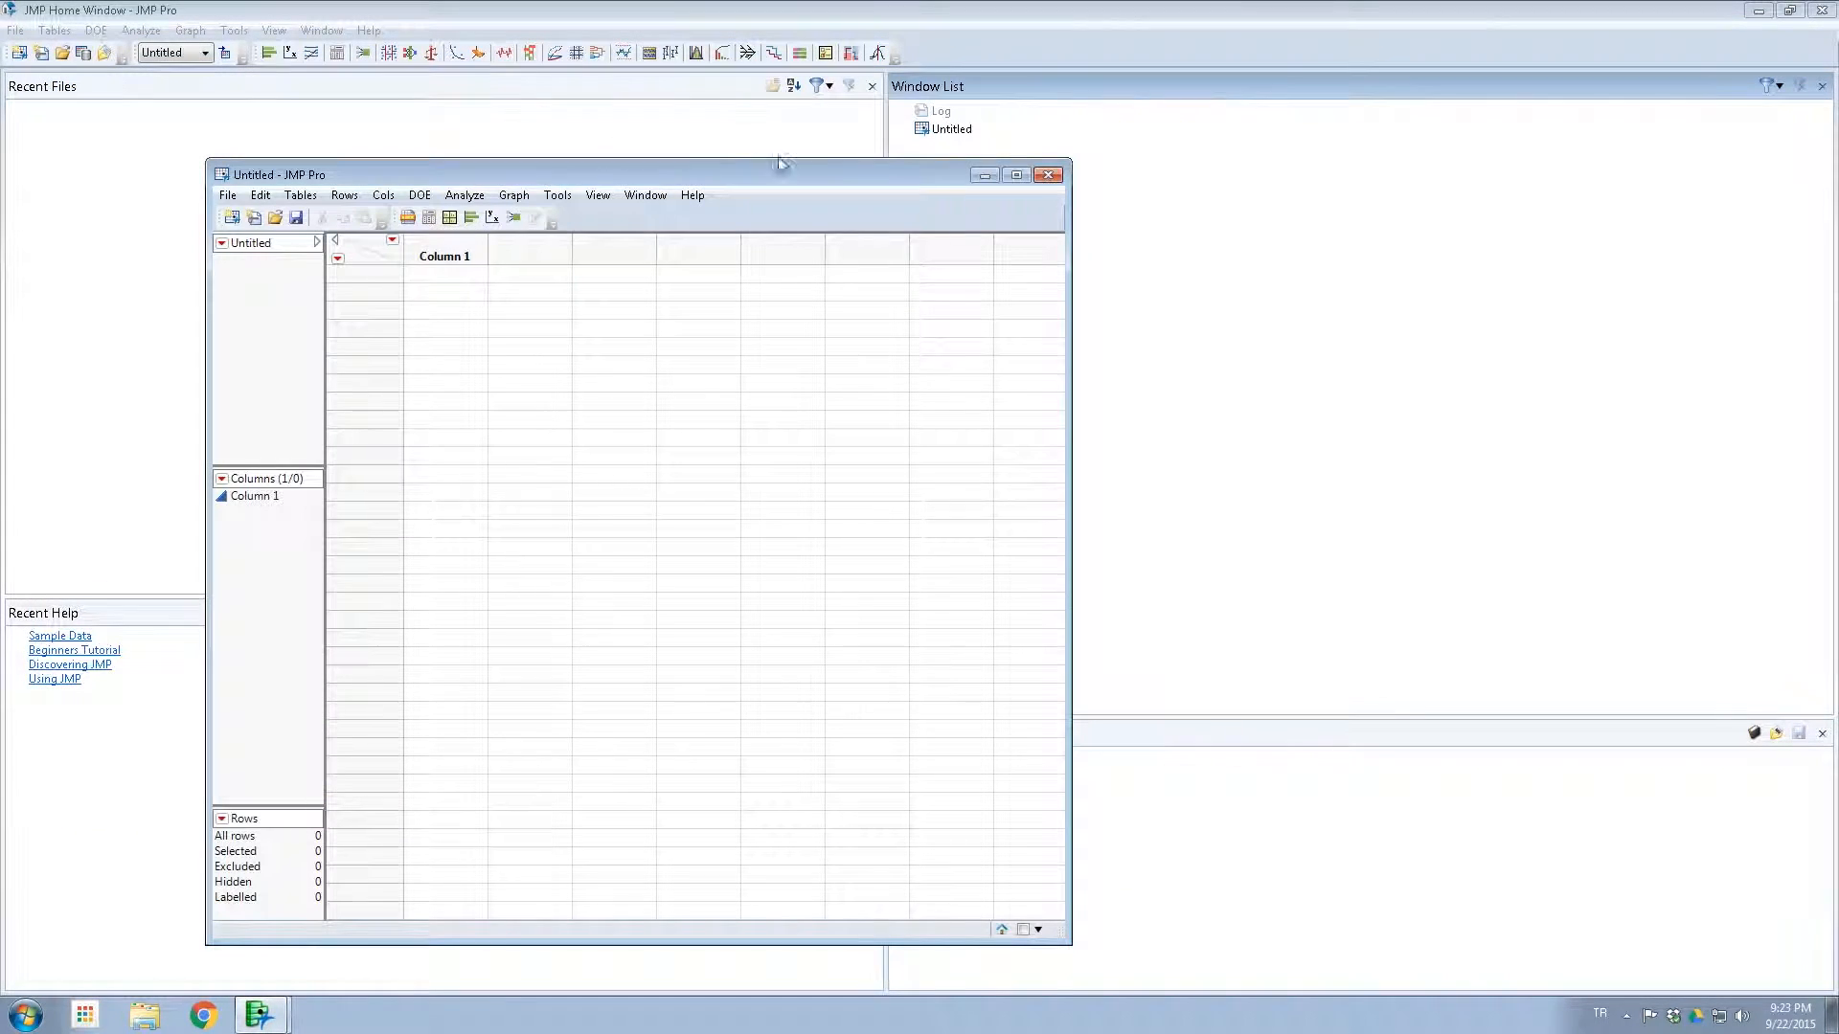
left_click(956, 134)
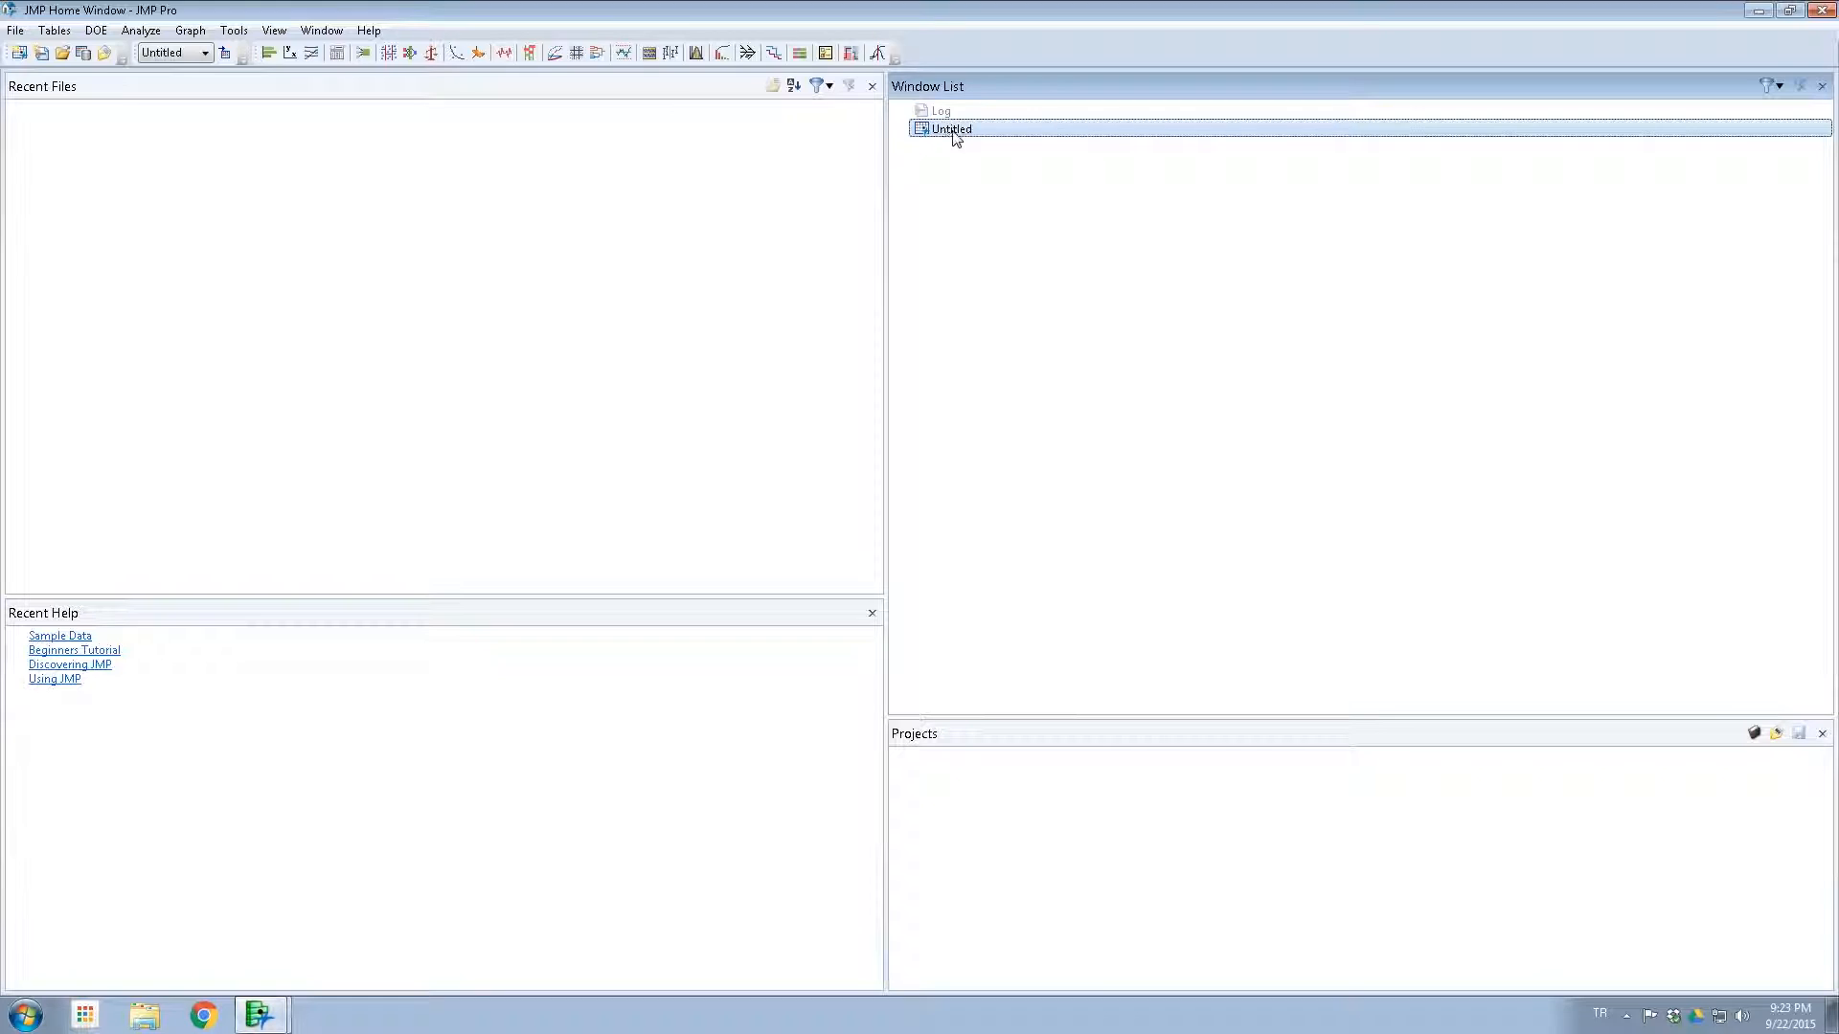
double_click(955, 134)
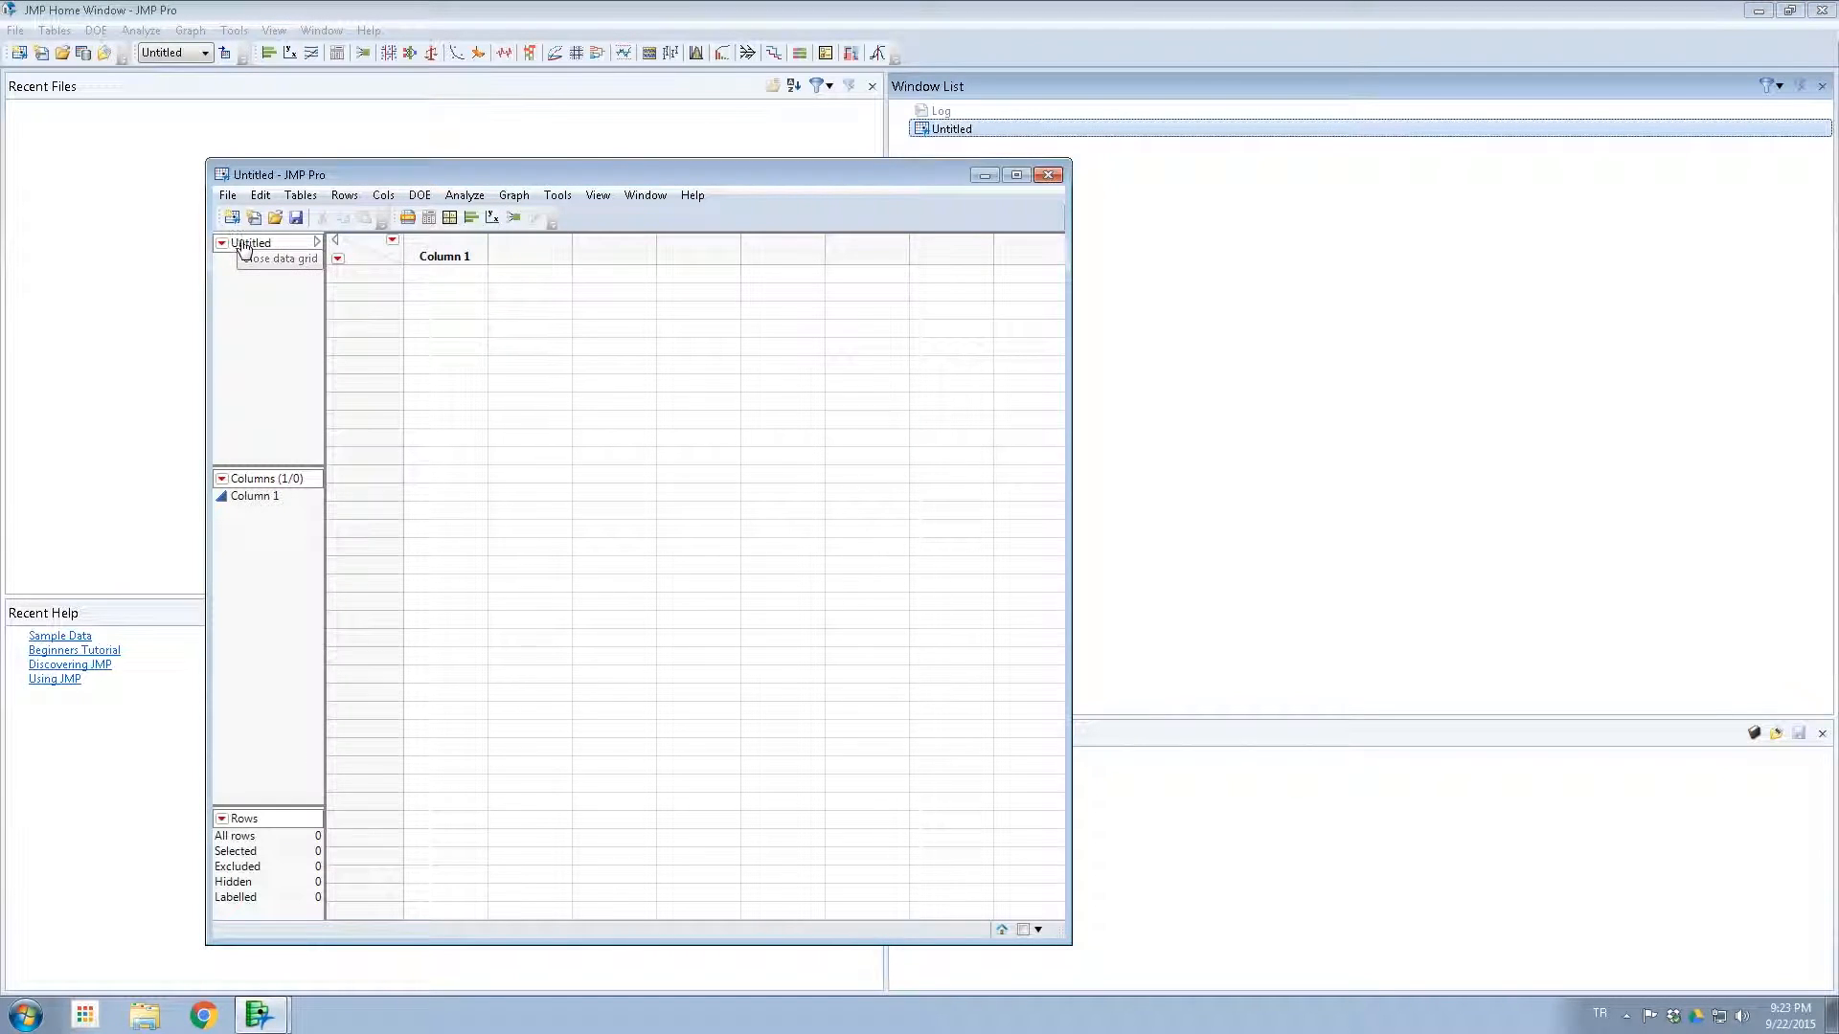
left_click(228, 195)
mouse_move(301, 196)
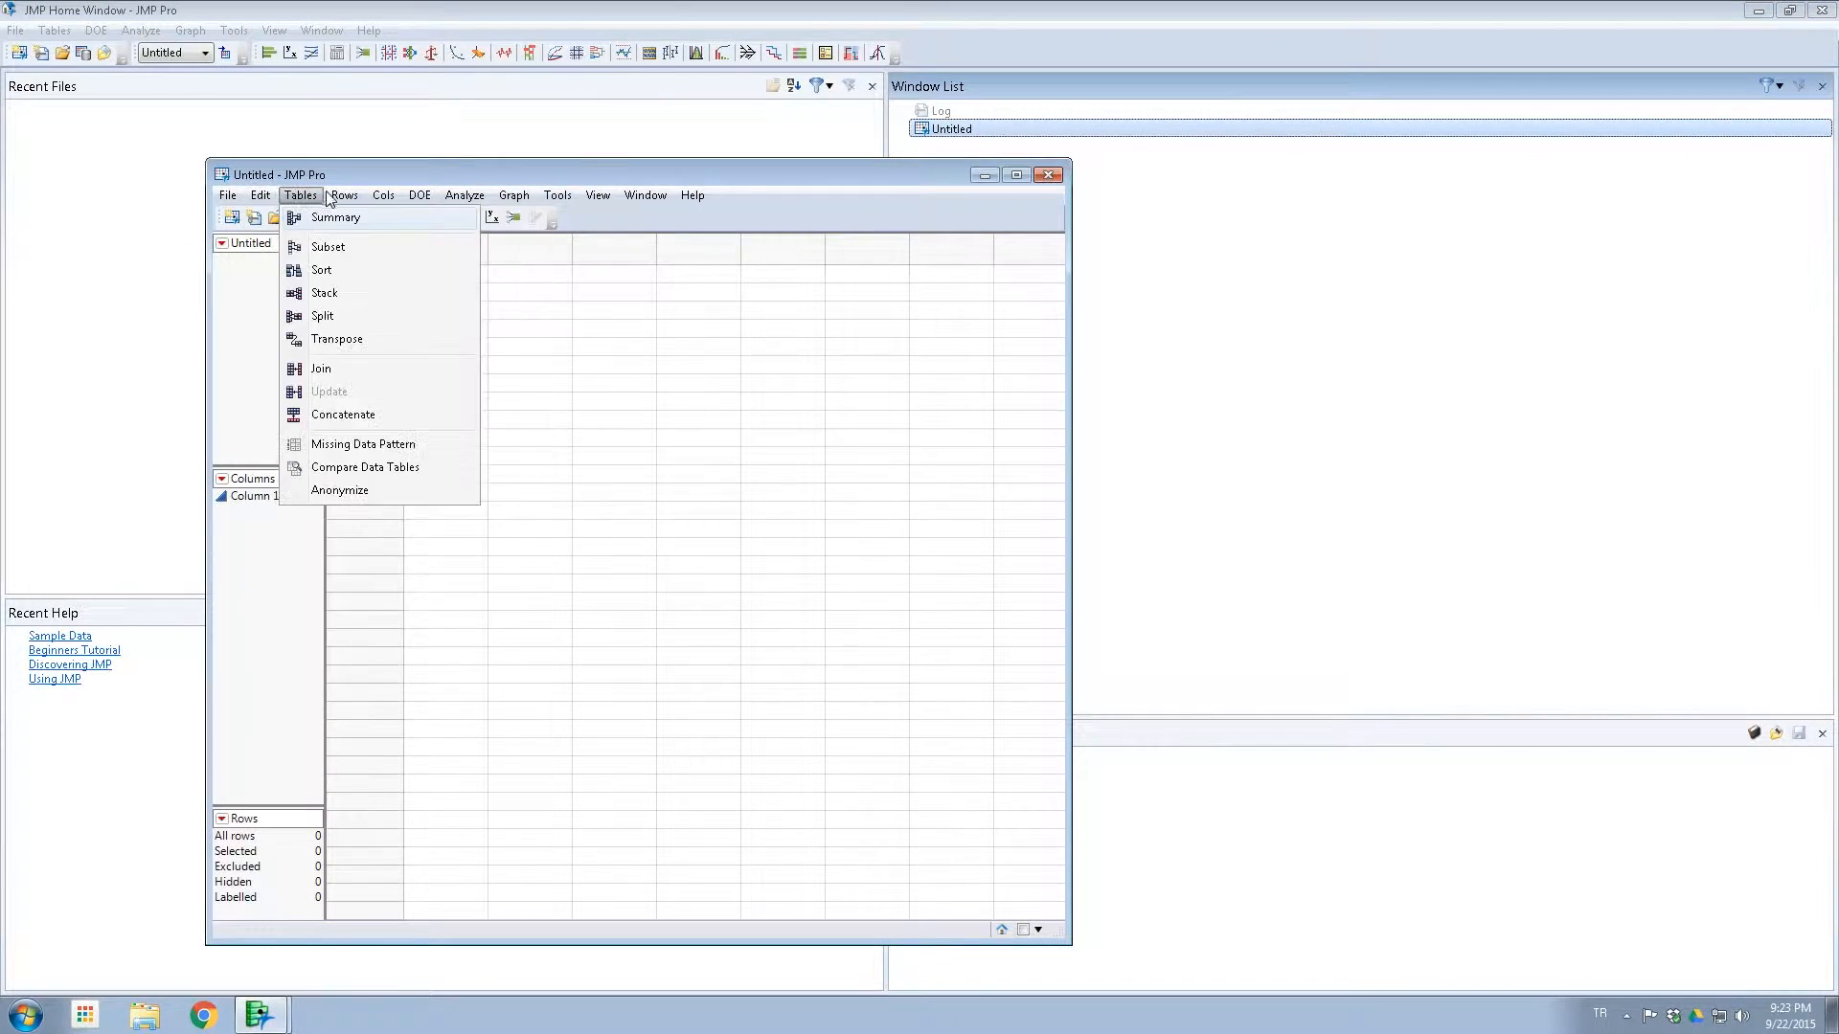
left_click(589, 175)
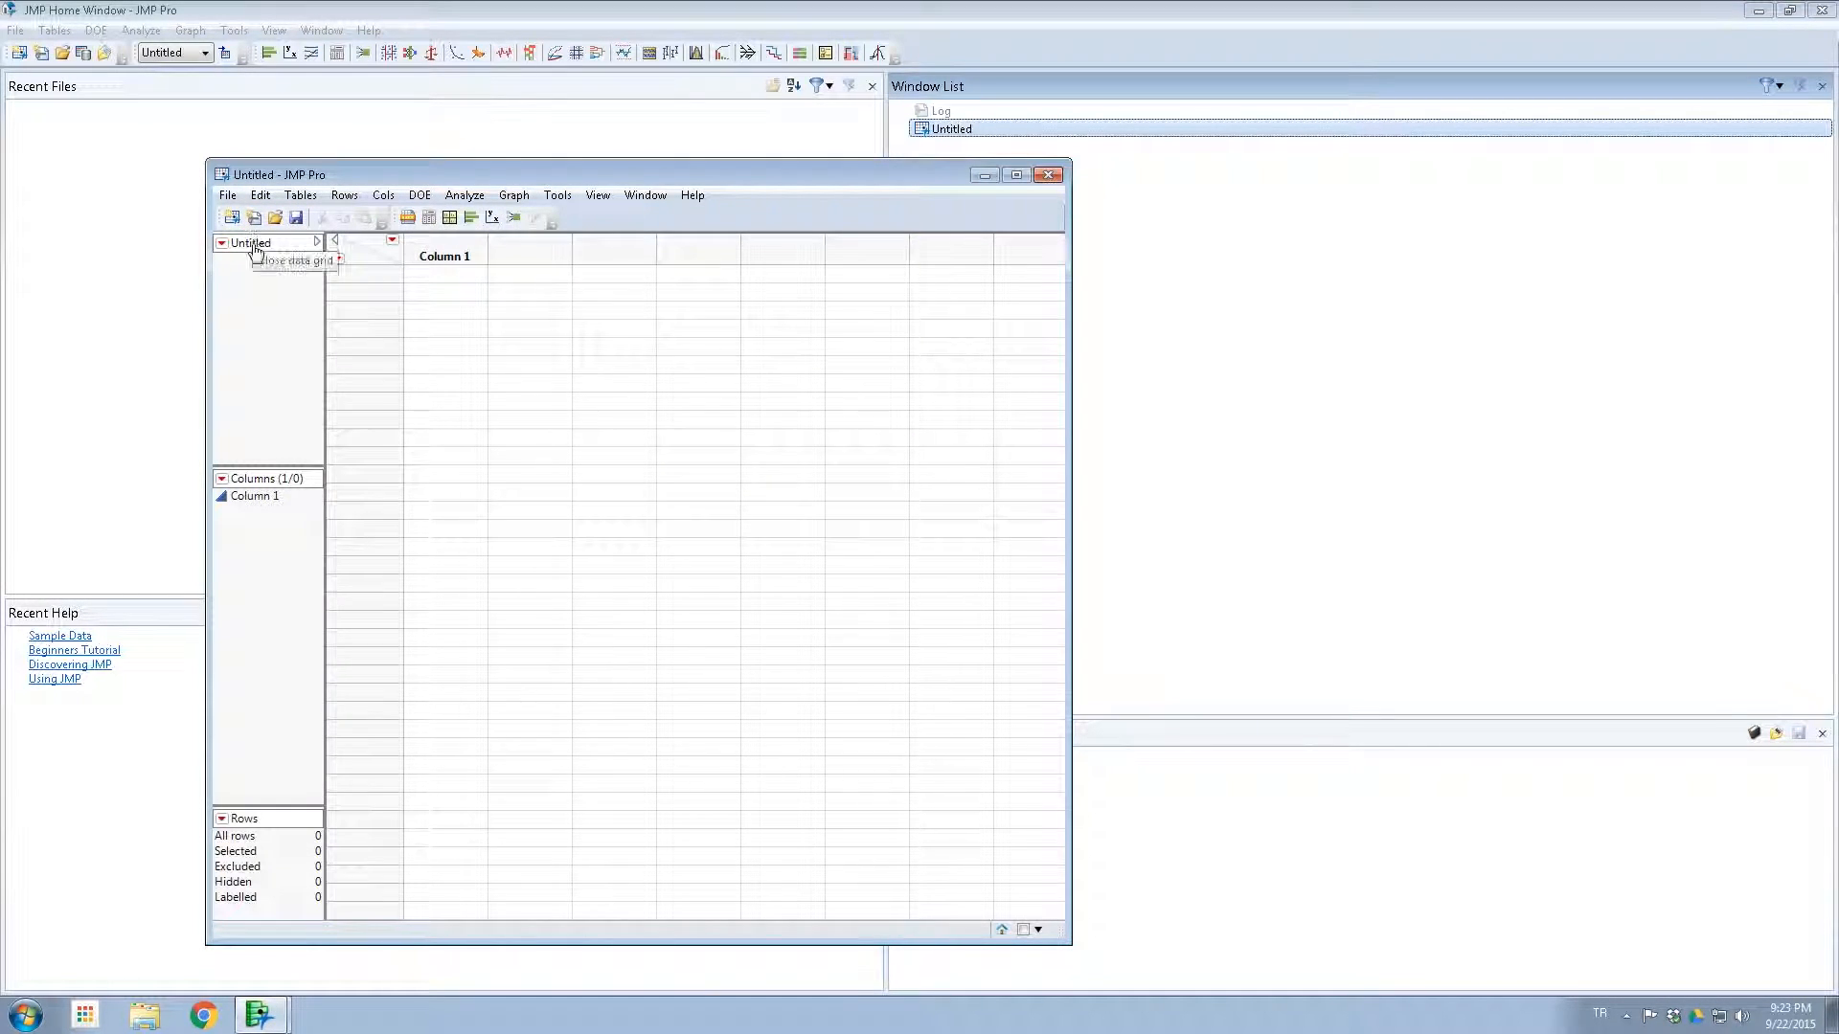
left_click(259, 316)
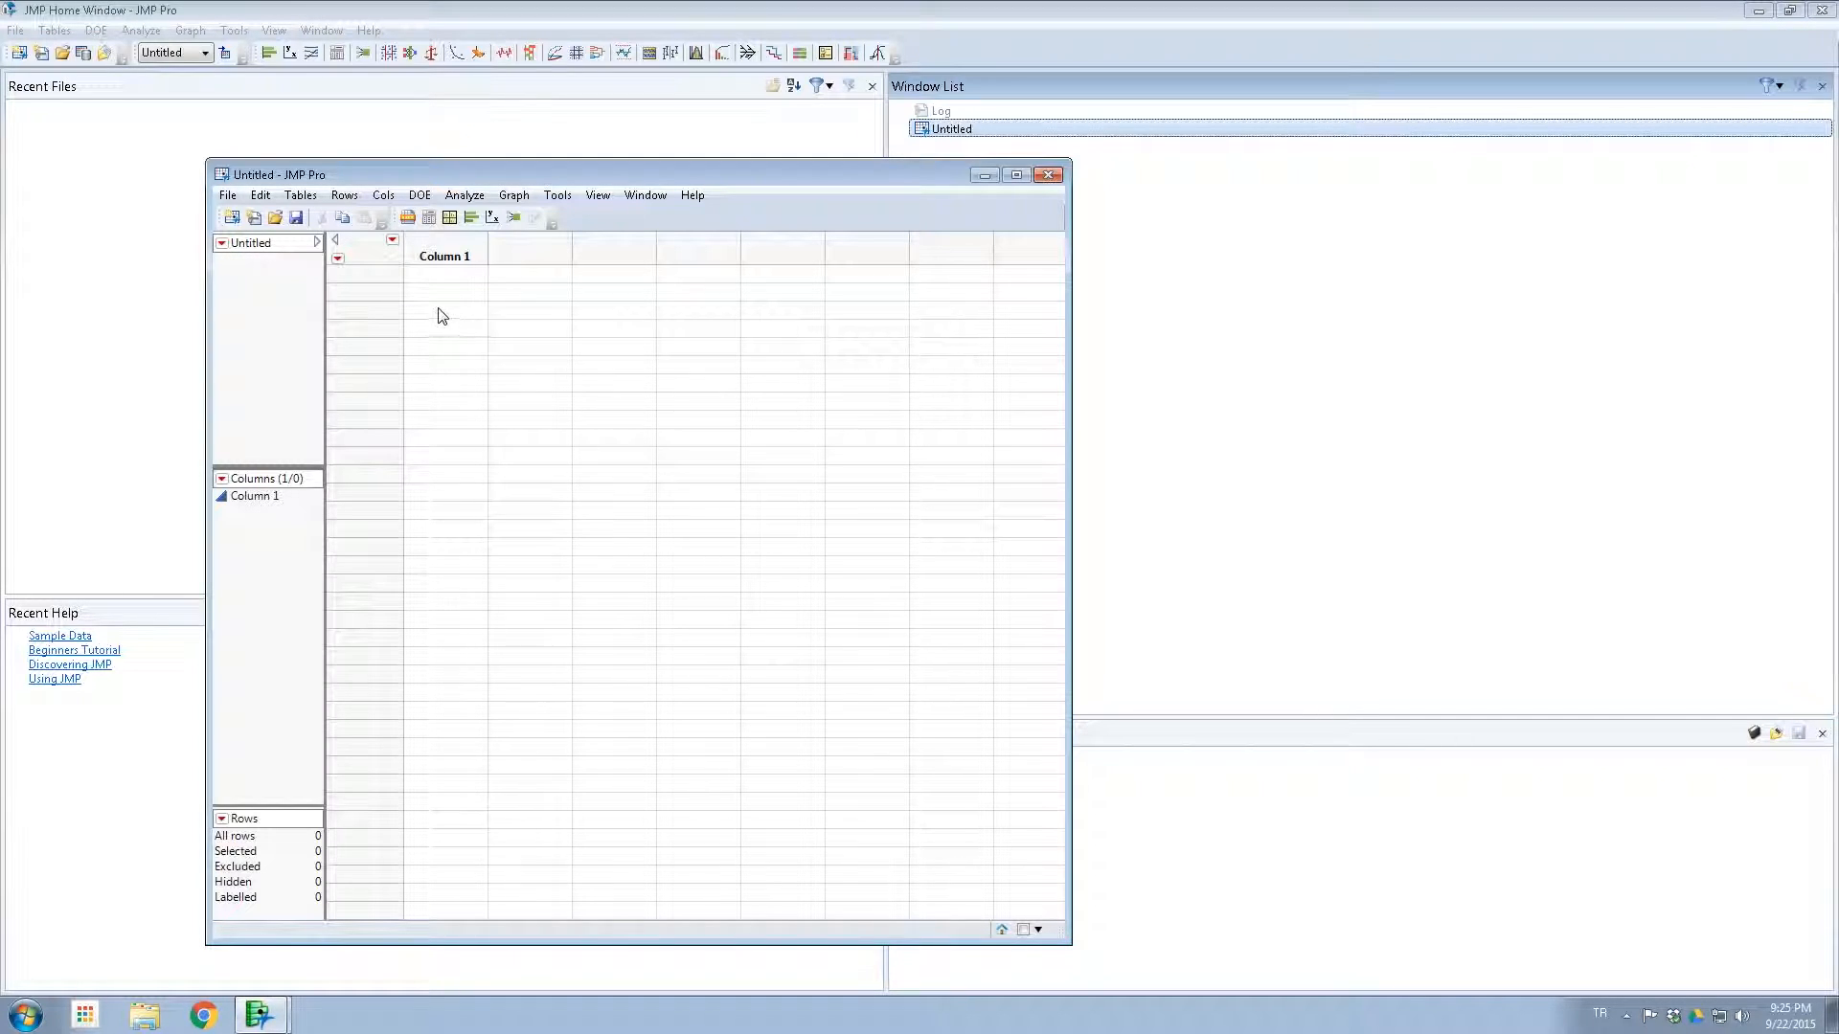
Step: Close the untitled table and open ExtrasolarPlanets.csv from the Desktop as Data with Preview
left_click(1049, 175)
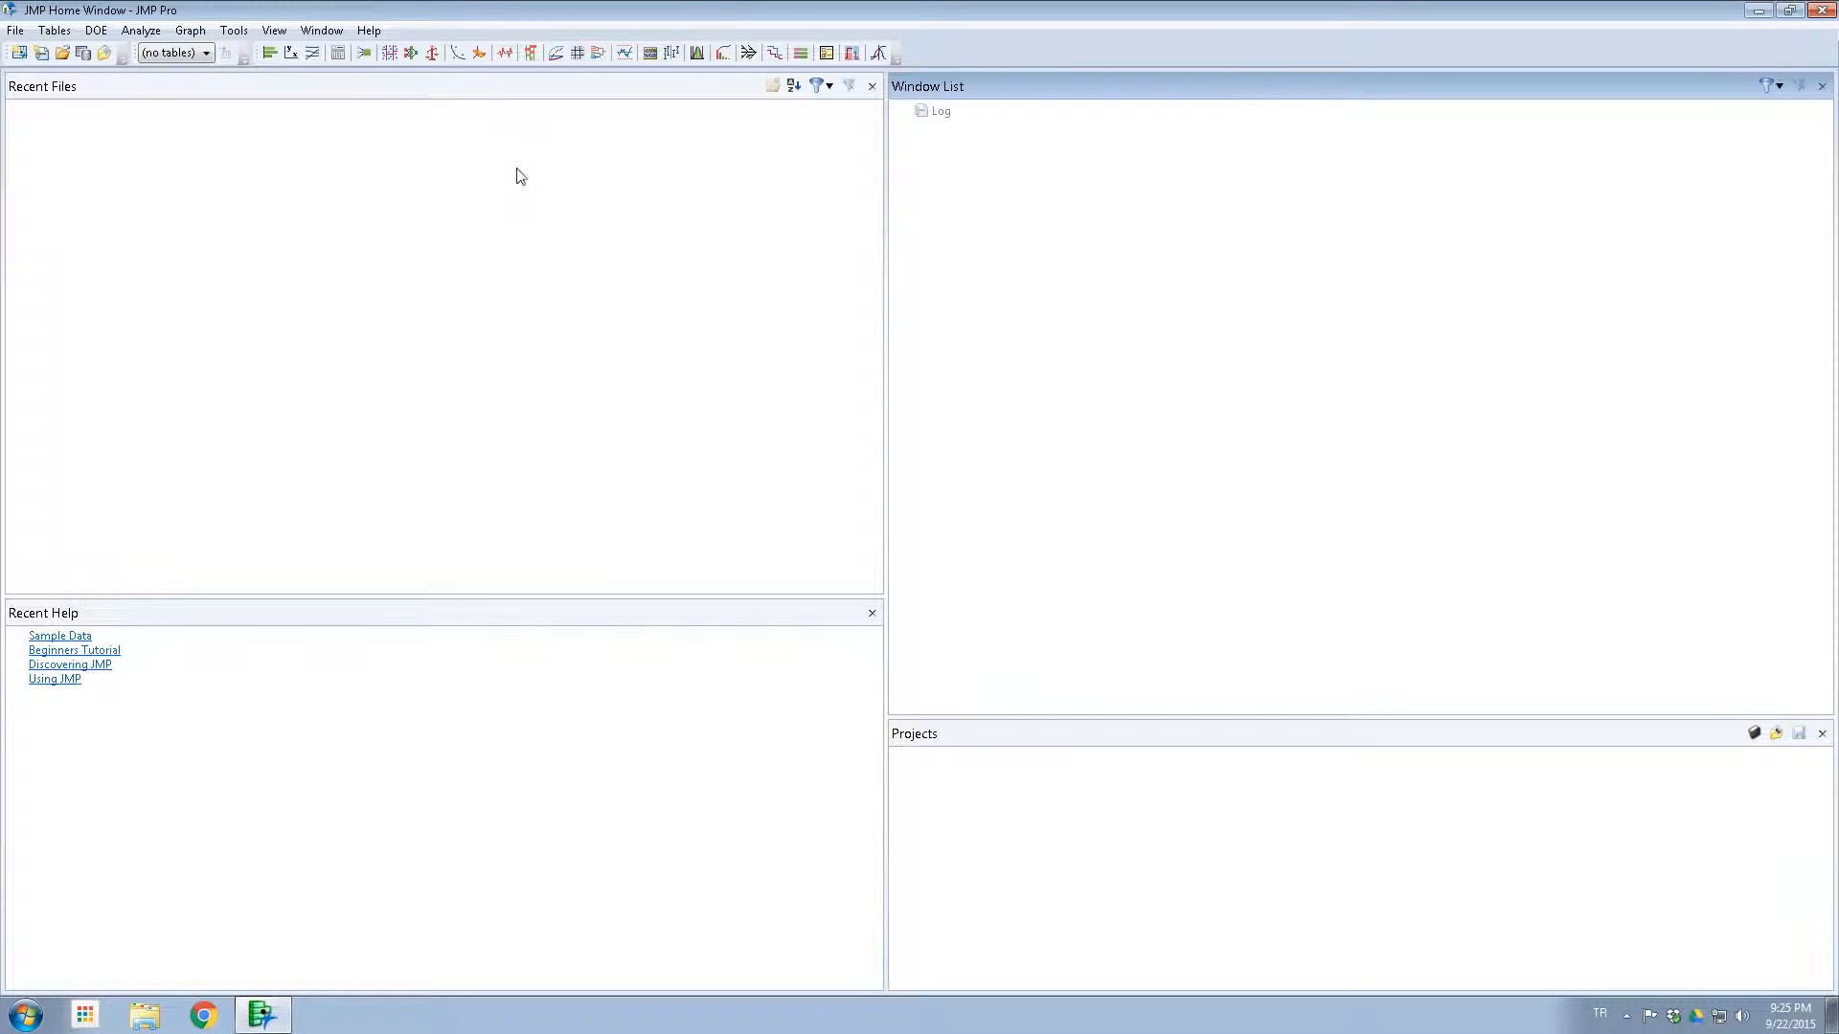
left_click(62, 54)
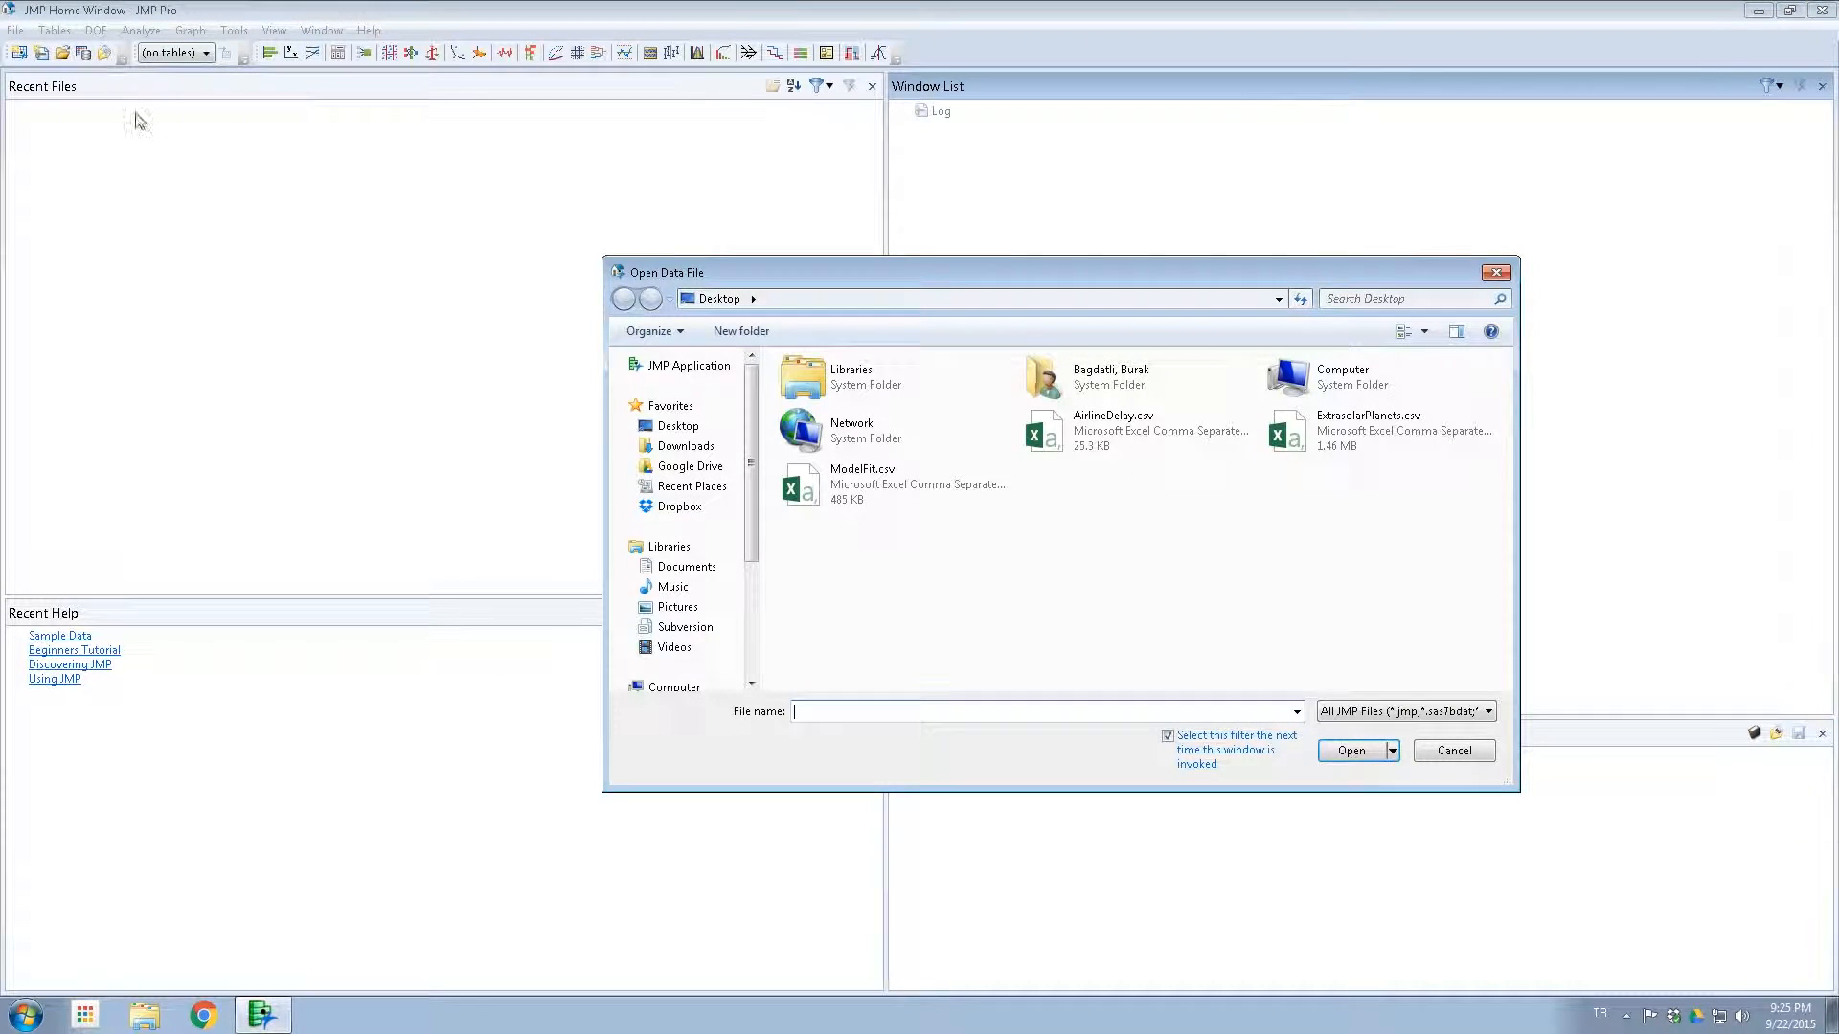
left_click(1321, 436)
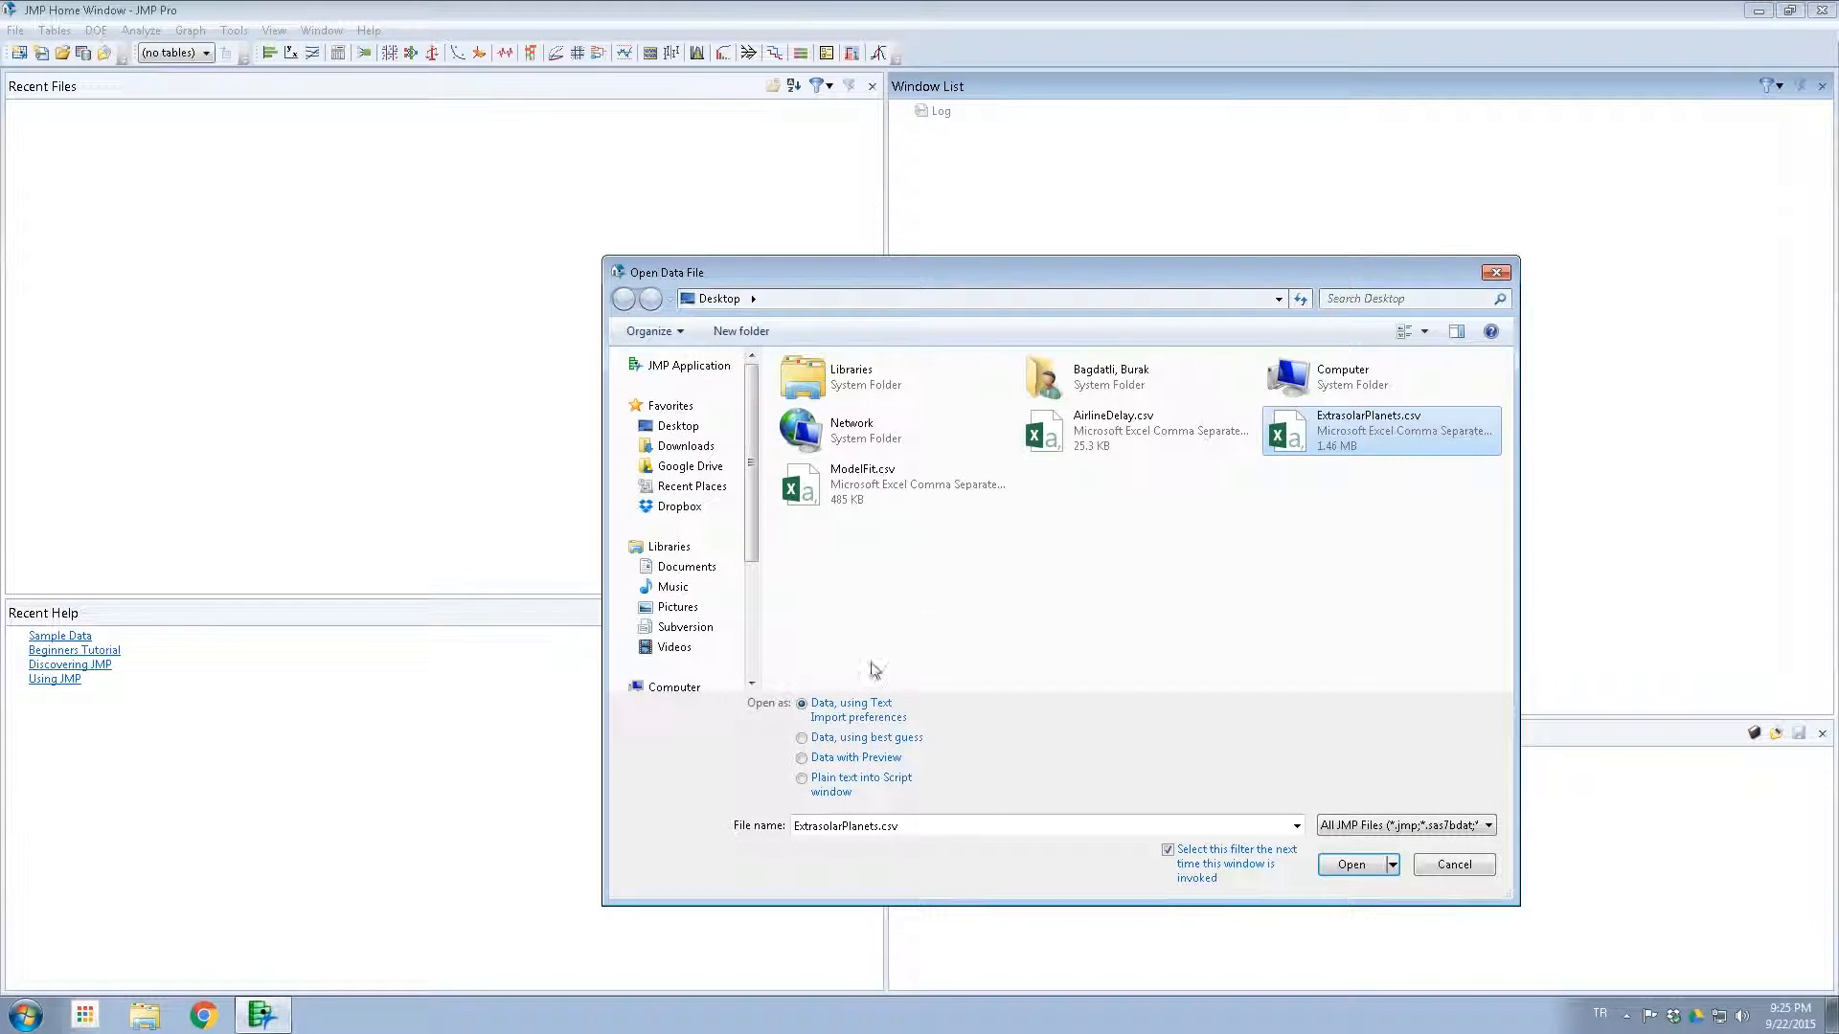
left_click(802, 758)
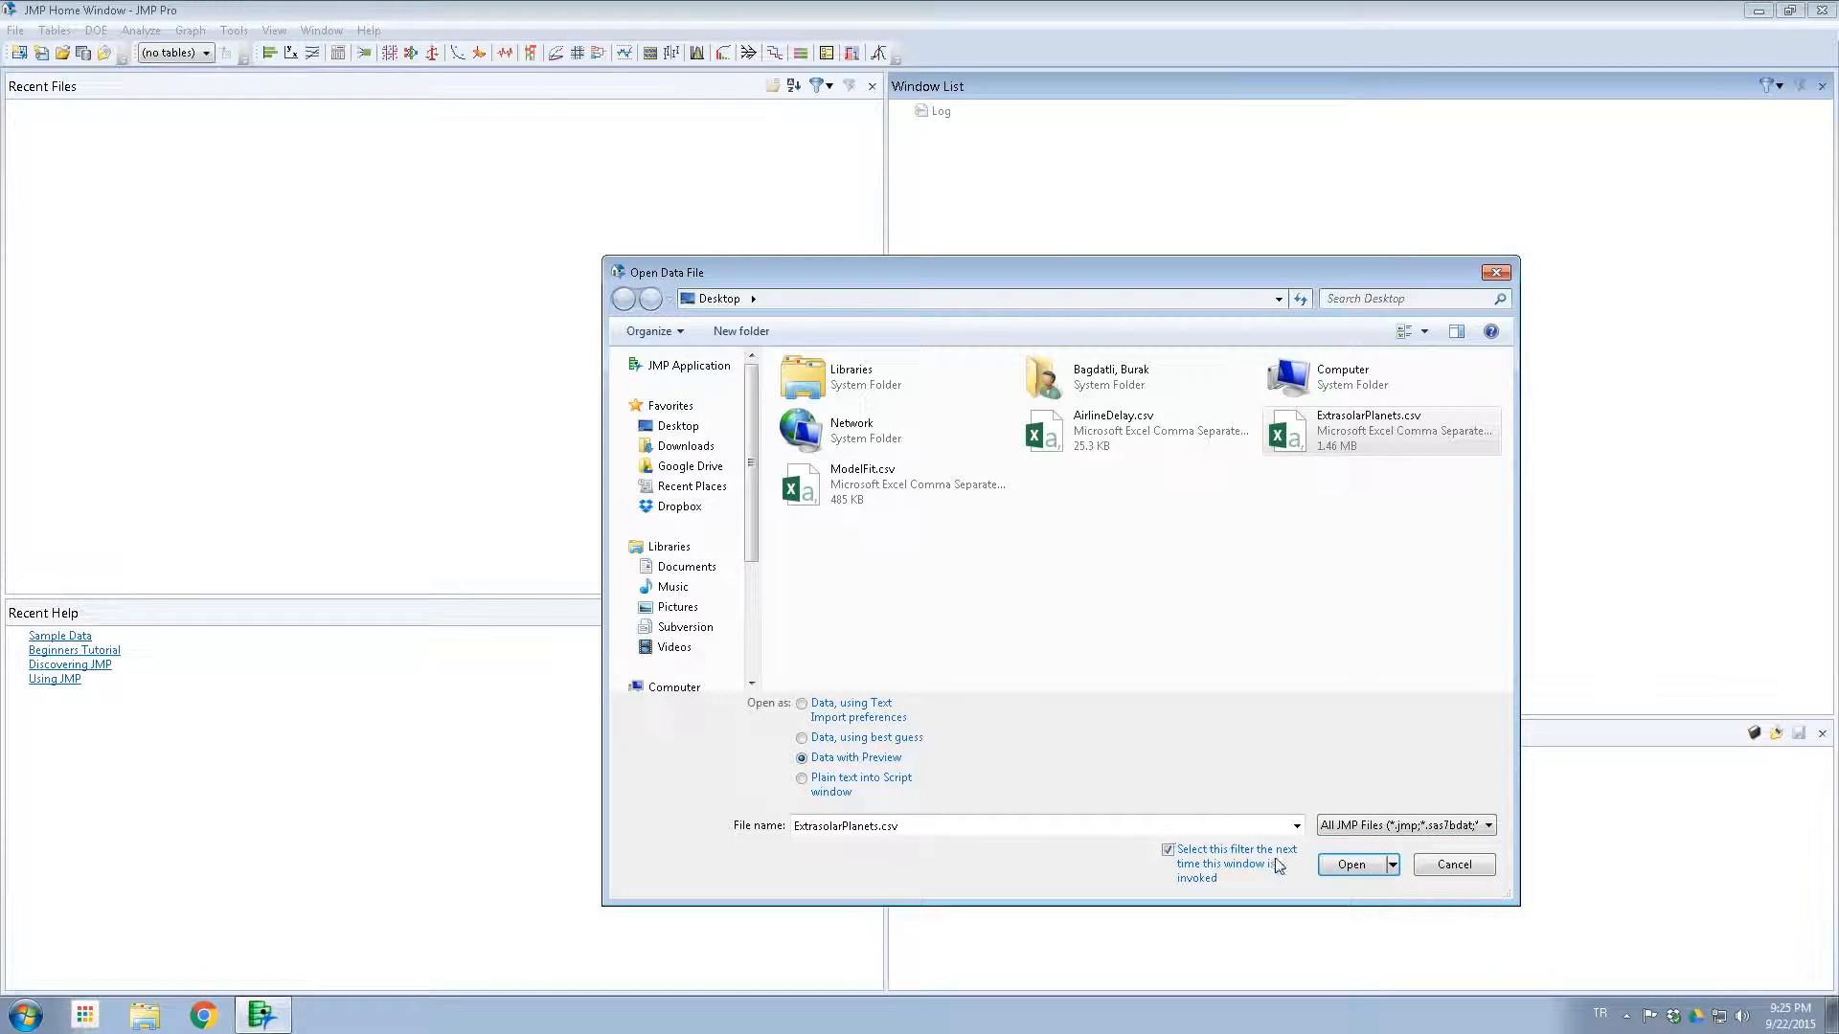
left_click(1351, 865)
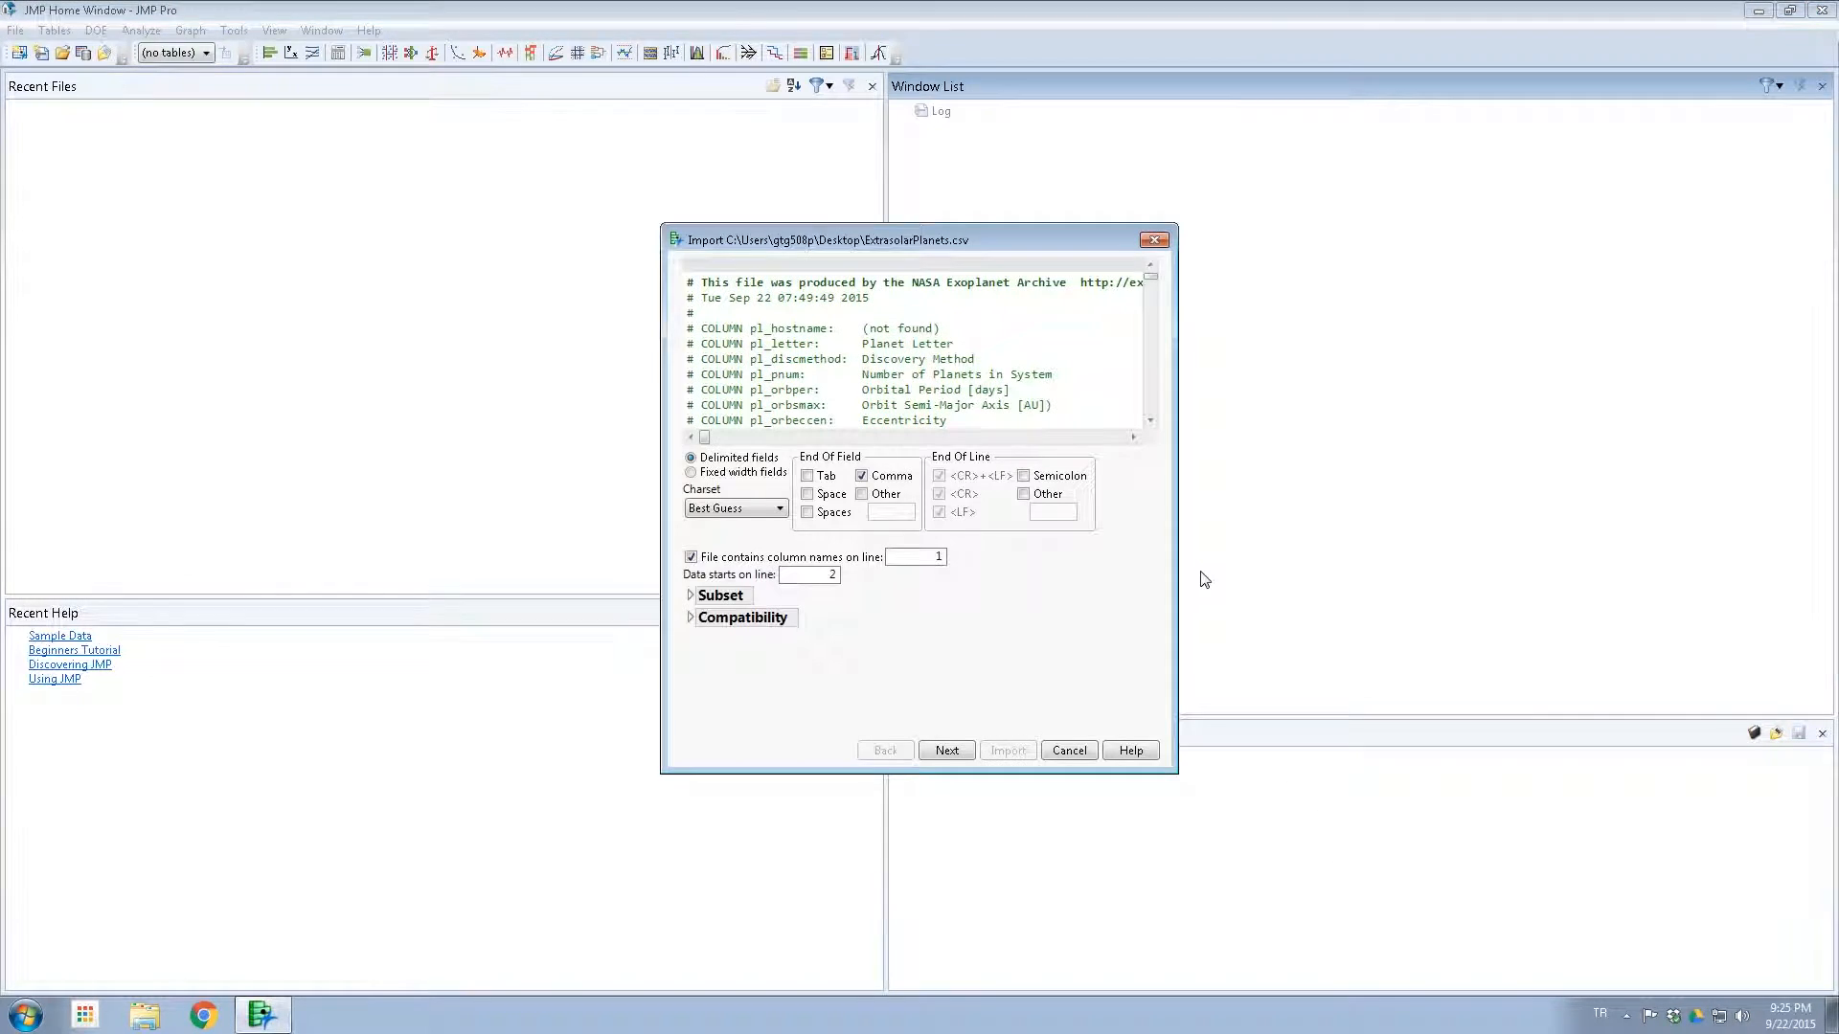
Step: Reposition and enlarge the import preview window, and find the row holding the column names in the file
left_click_drag(891, 241, 755, 201)
left_click_drag(572, 118, 505, 97)
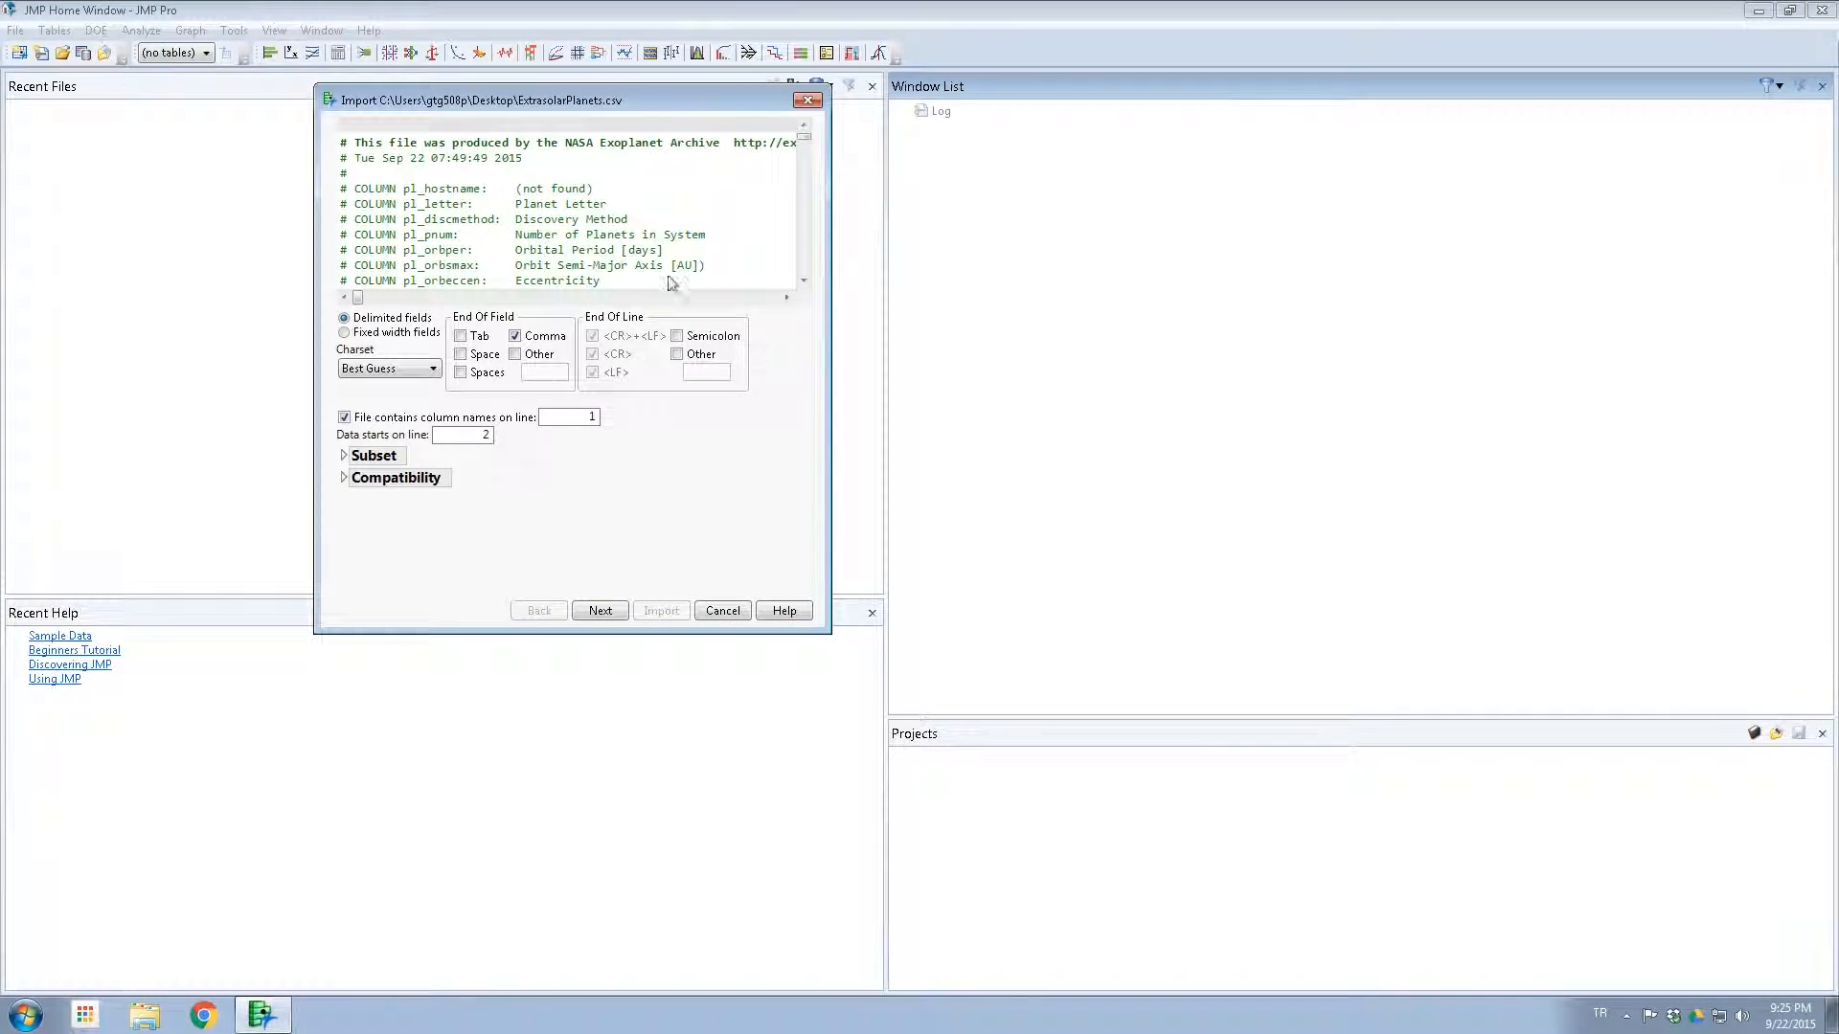
left_click_drag(825, 638, 1256, 881)
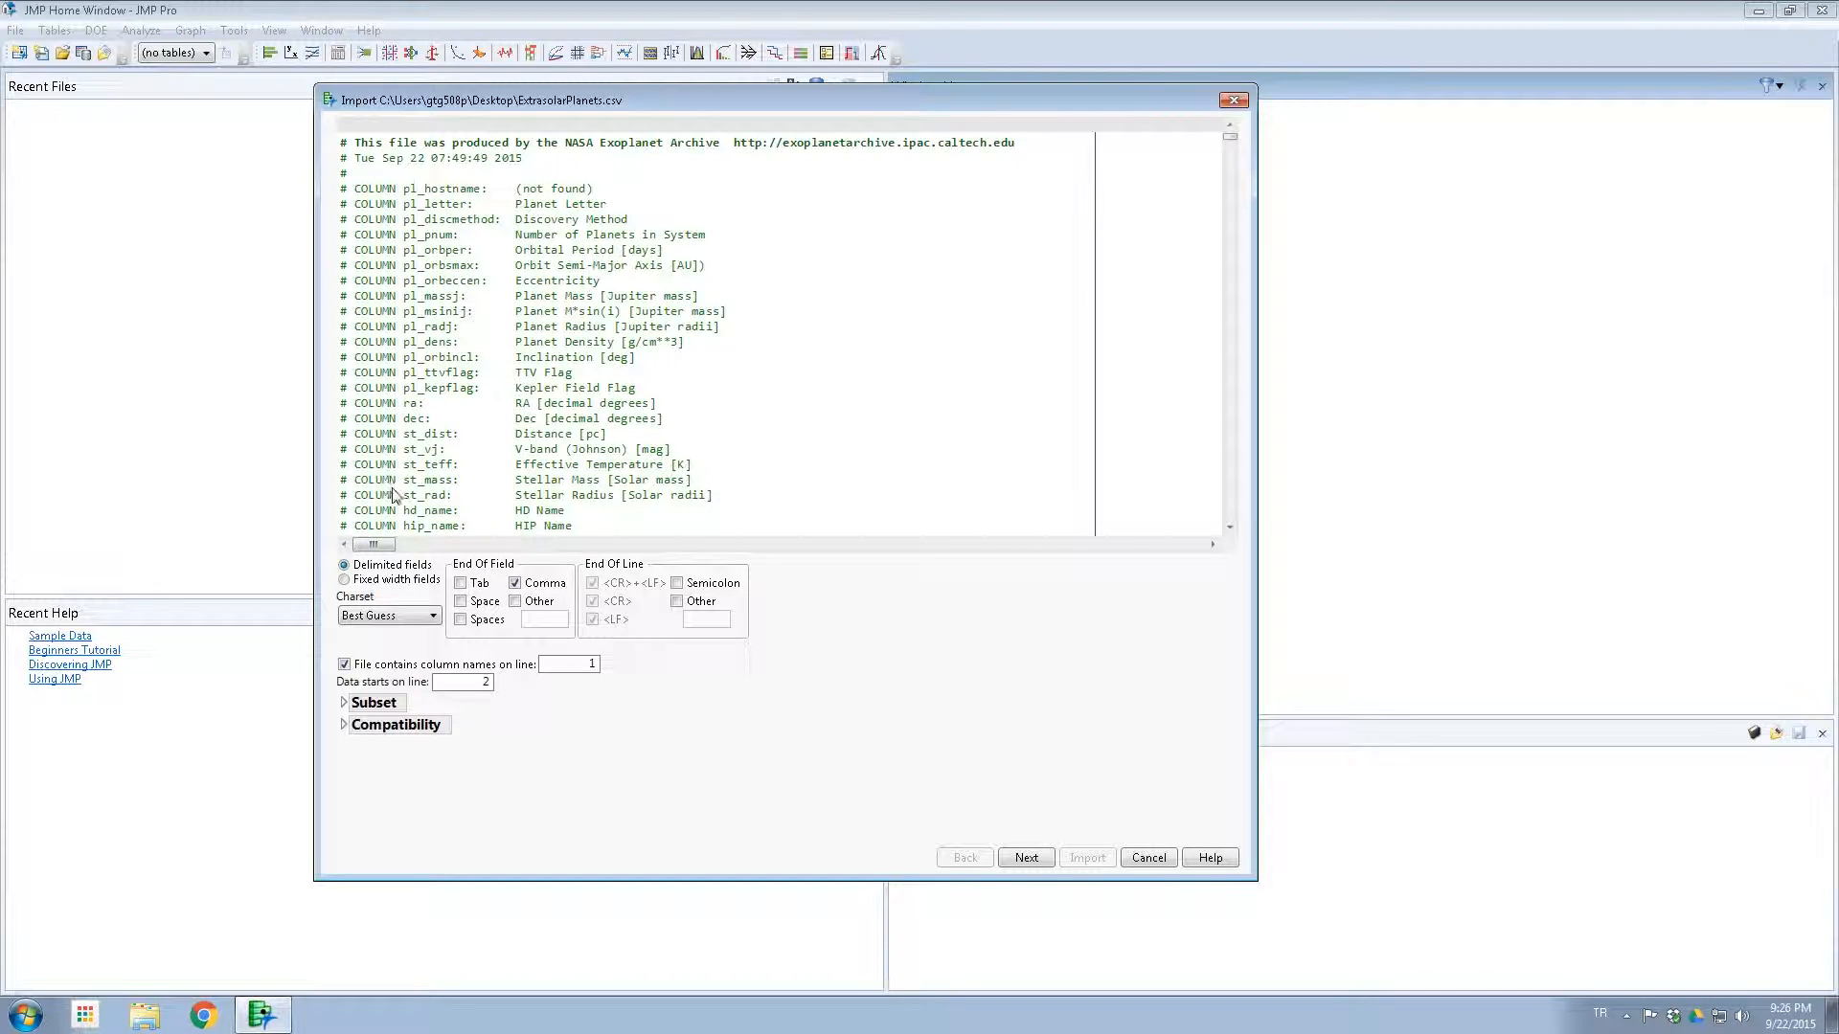
left_click_drag(1231, 528, 1234, 532)
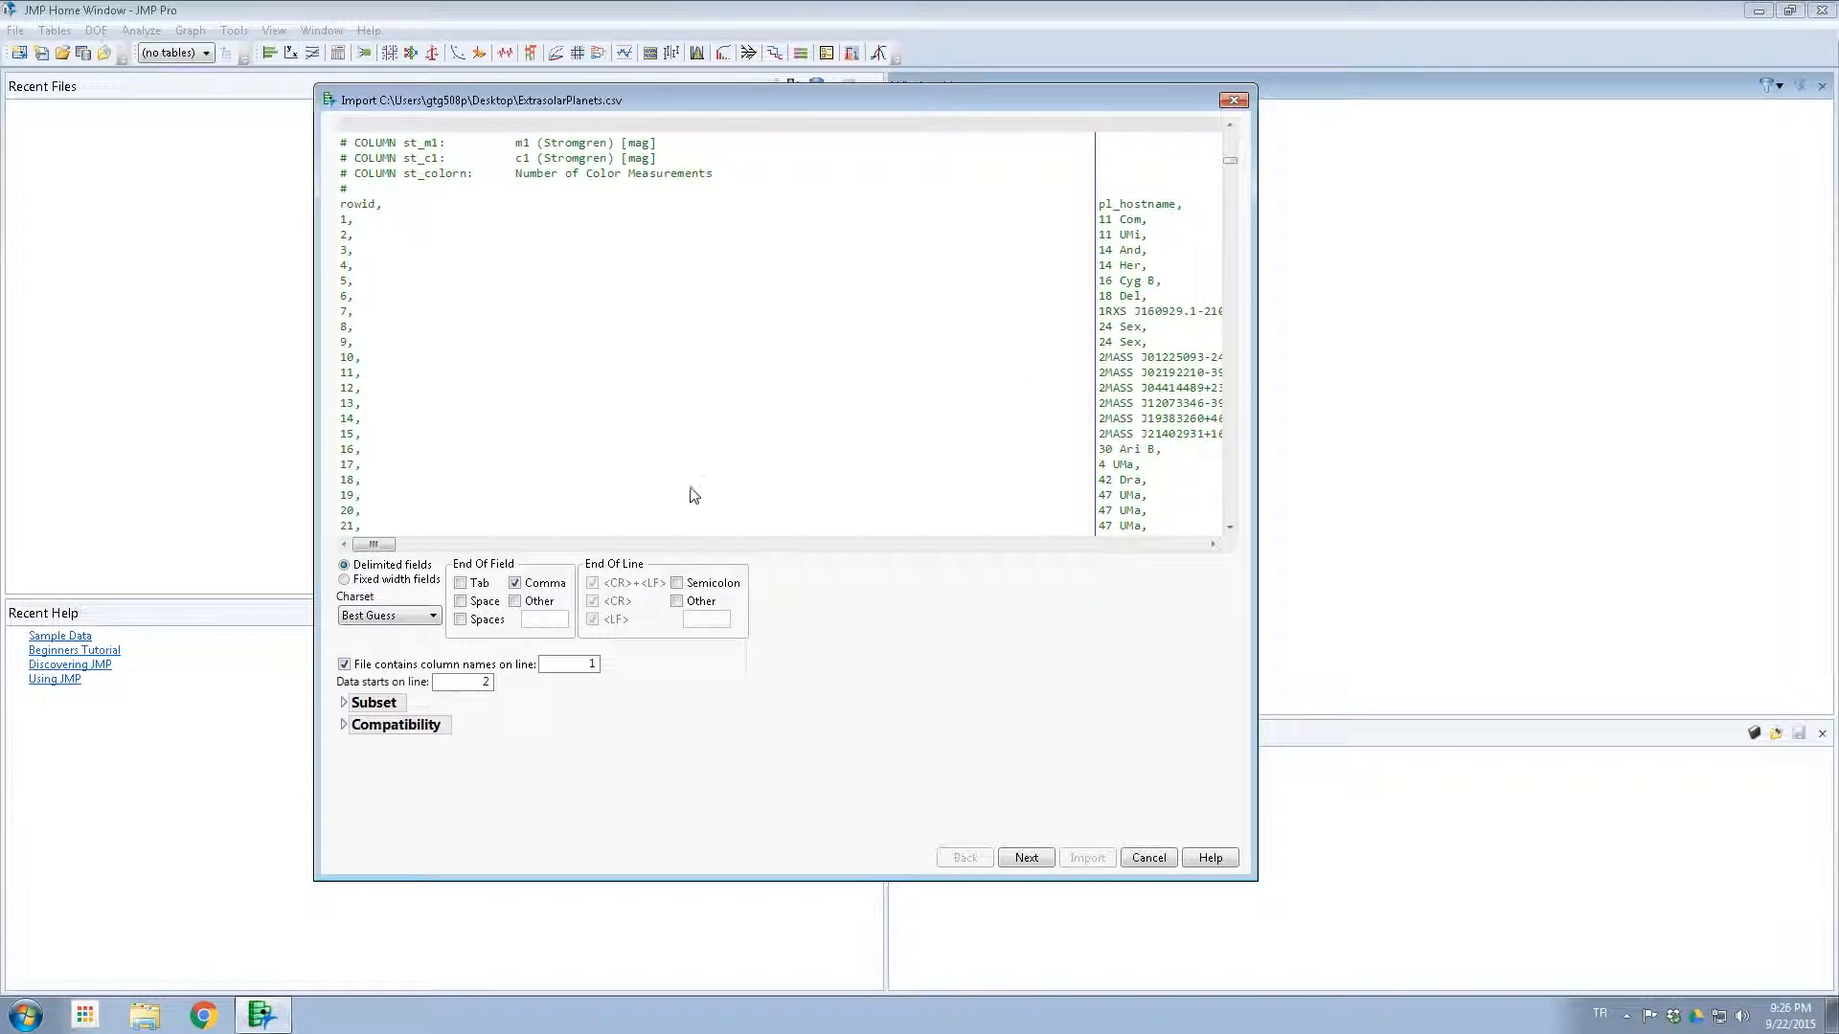
left_click_drag(383, 543, 326, 557)
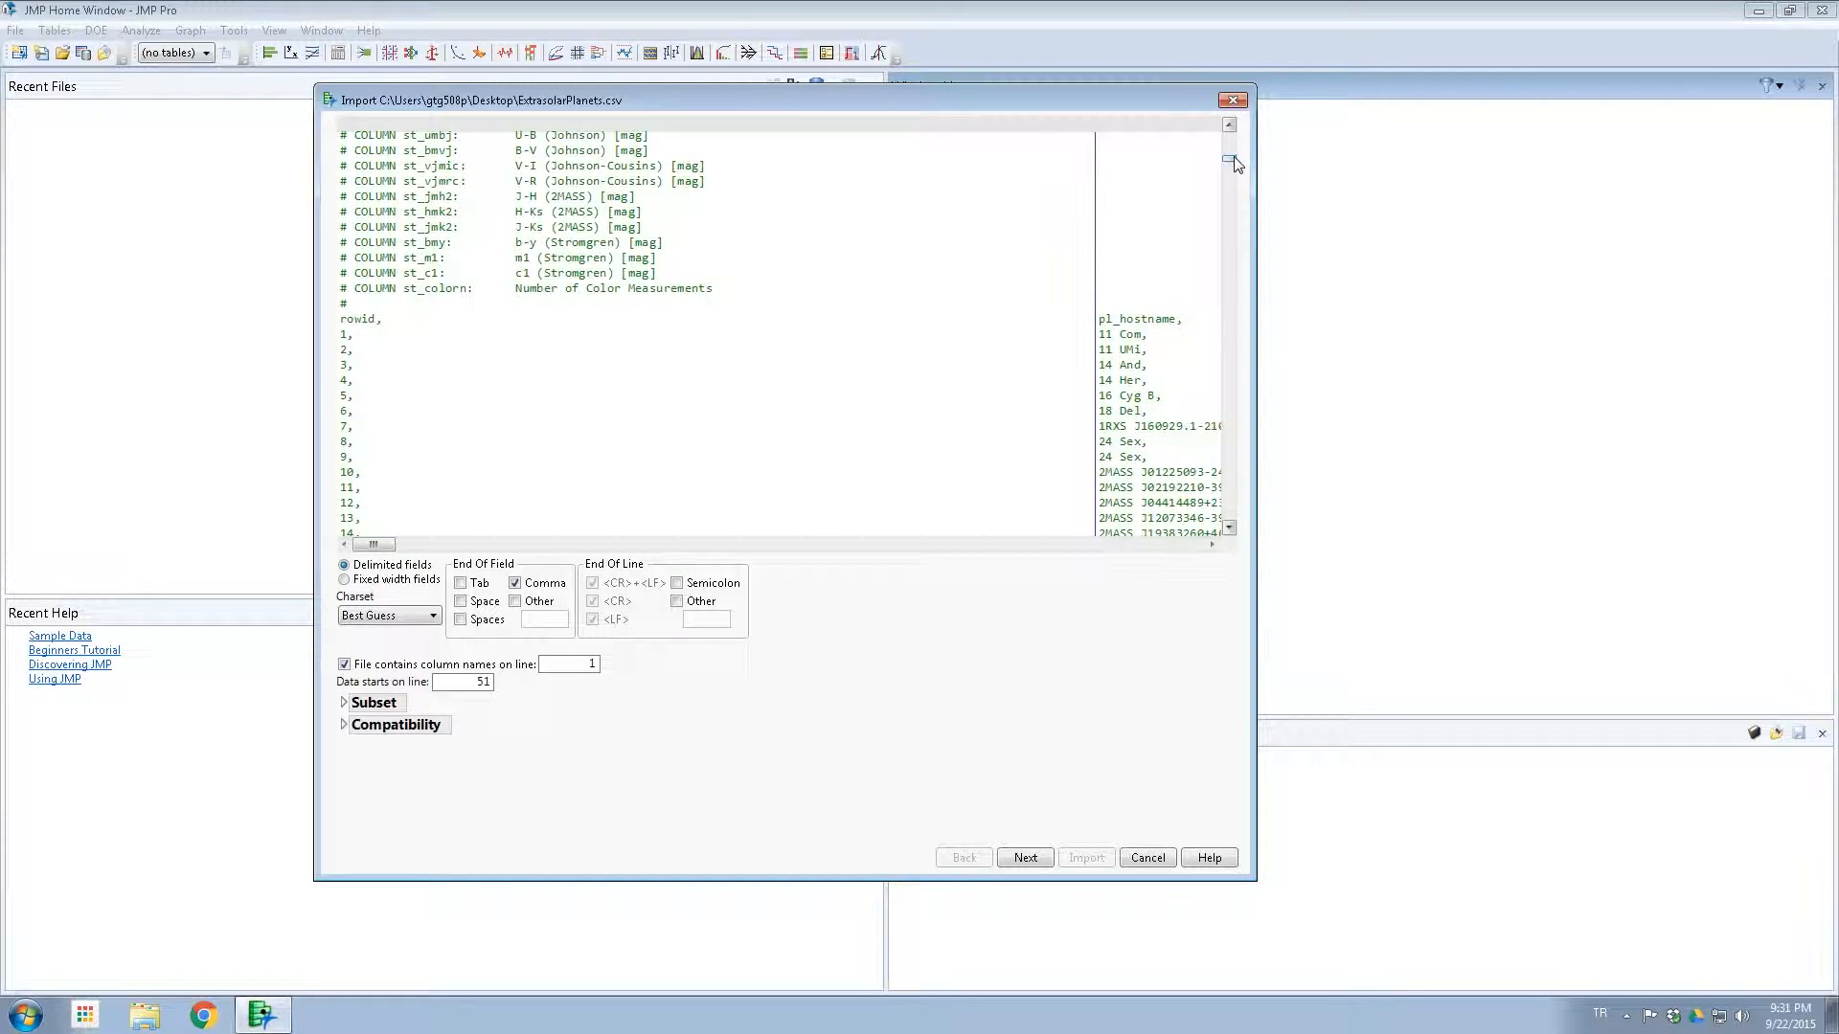
Step: Check the comment lines above the rowid header in the preview and set the column names line to 100
left_click_drag(1233, 163, 1232, 149)
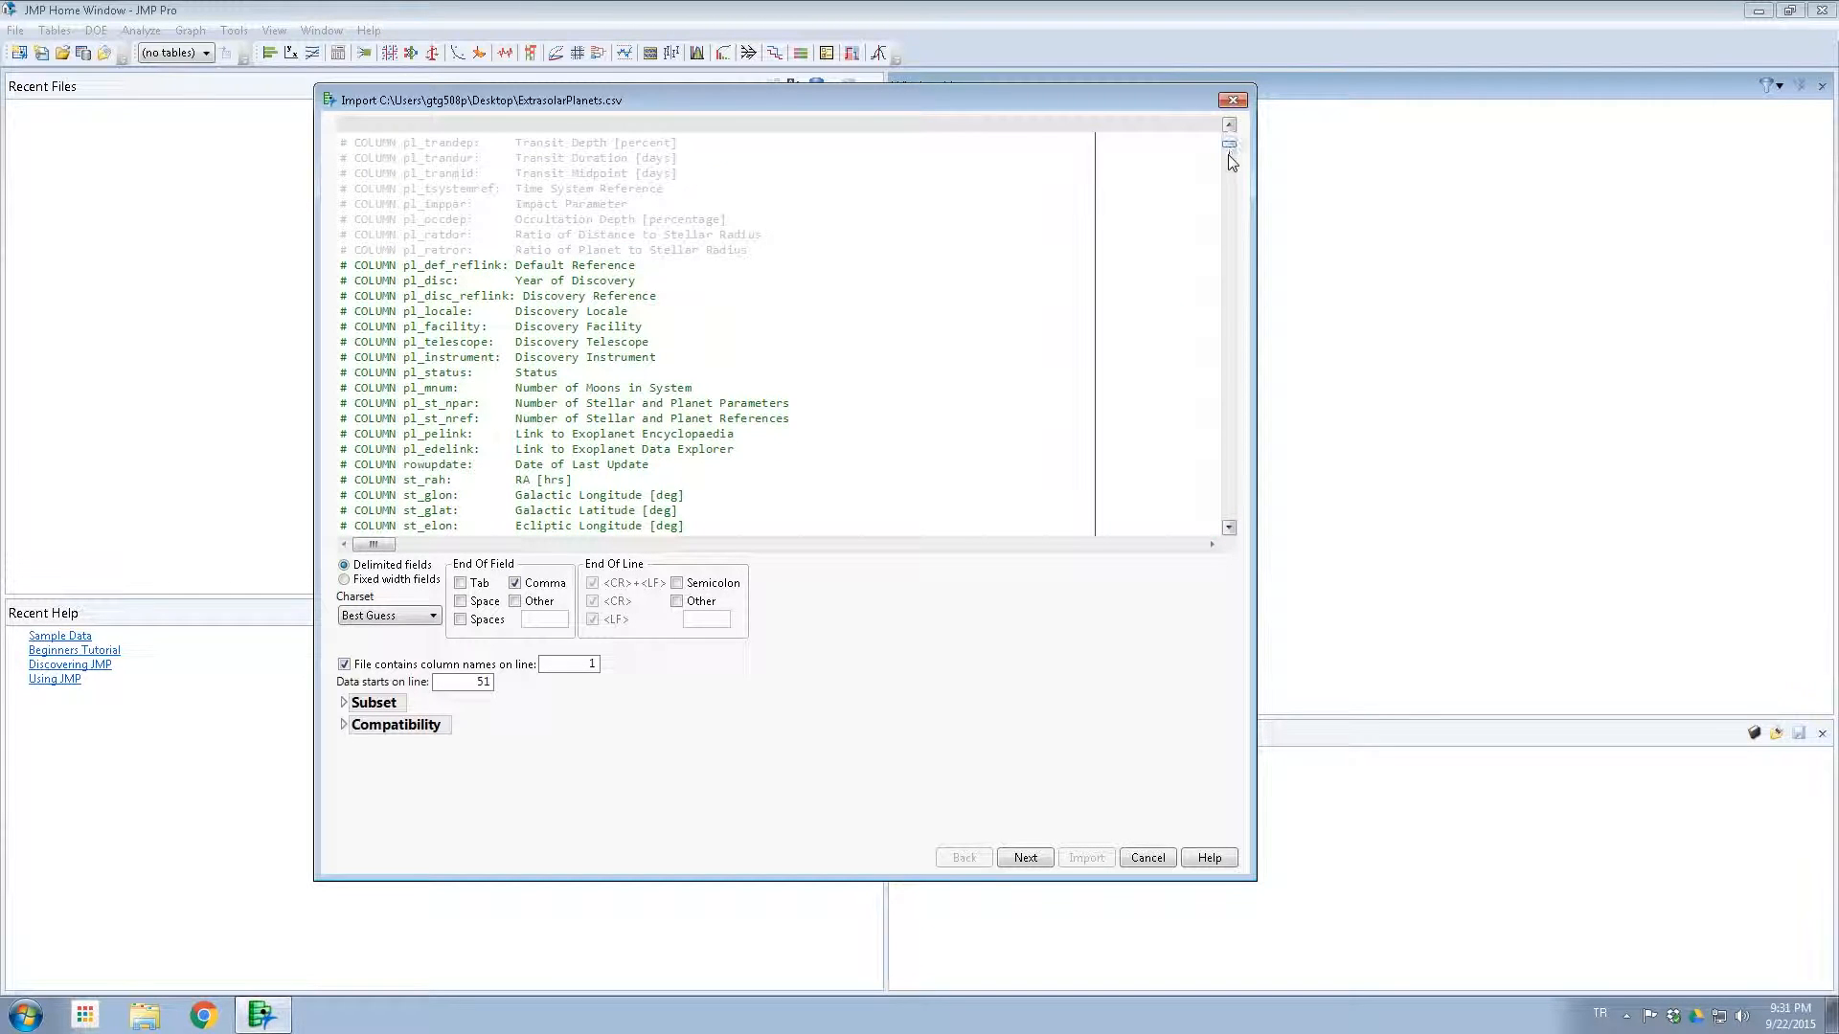
right_click(1229, 145)
left_click(1228, 176)
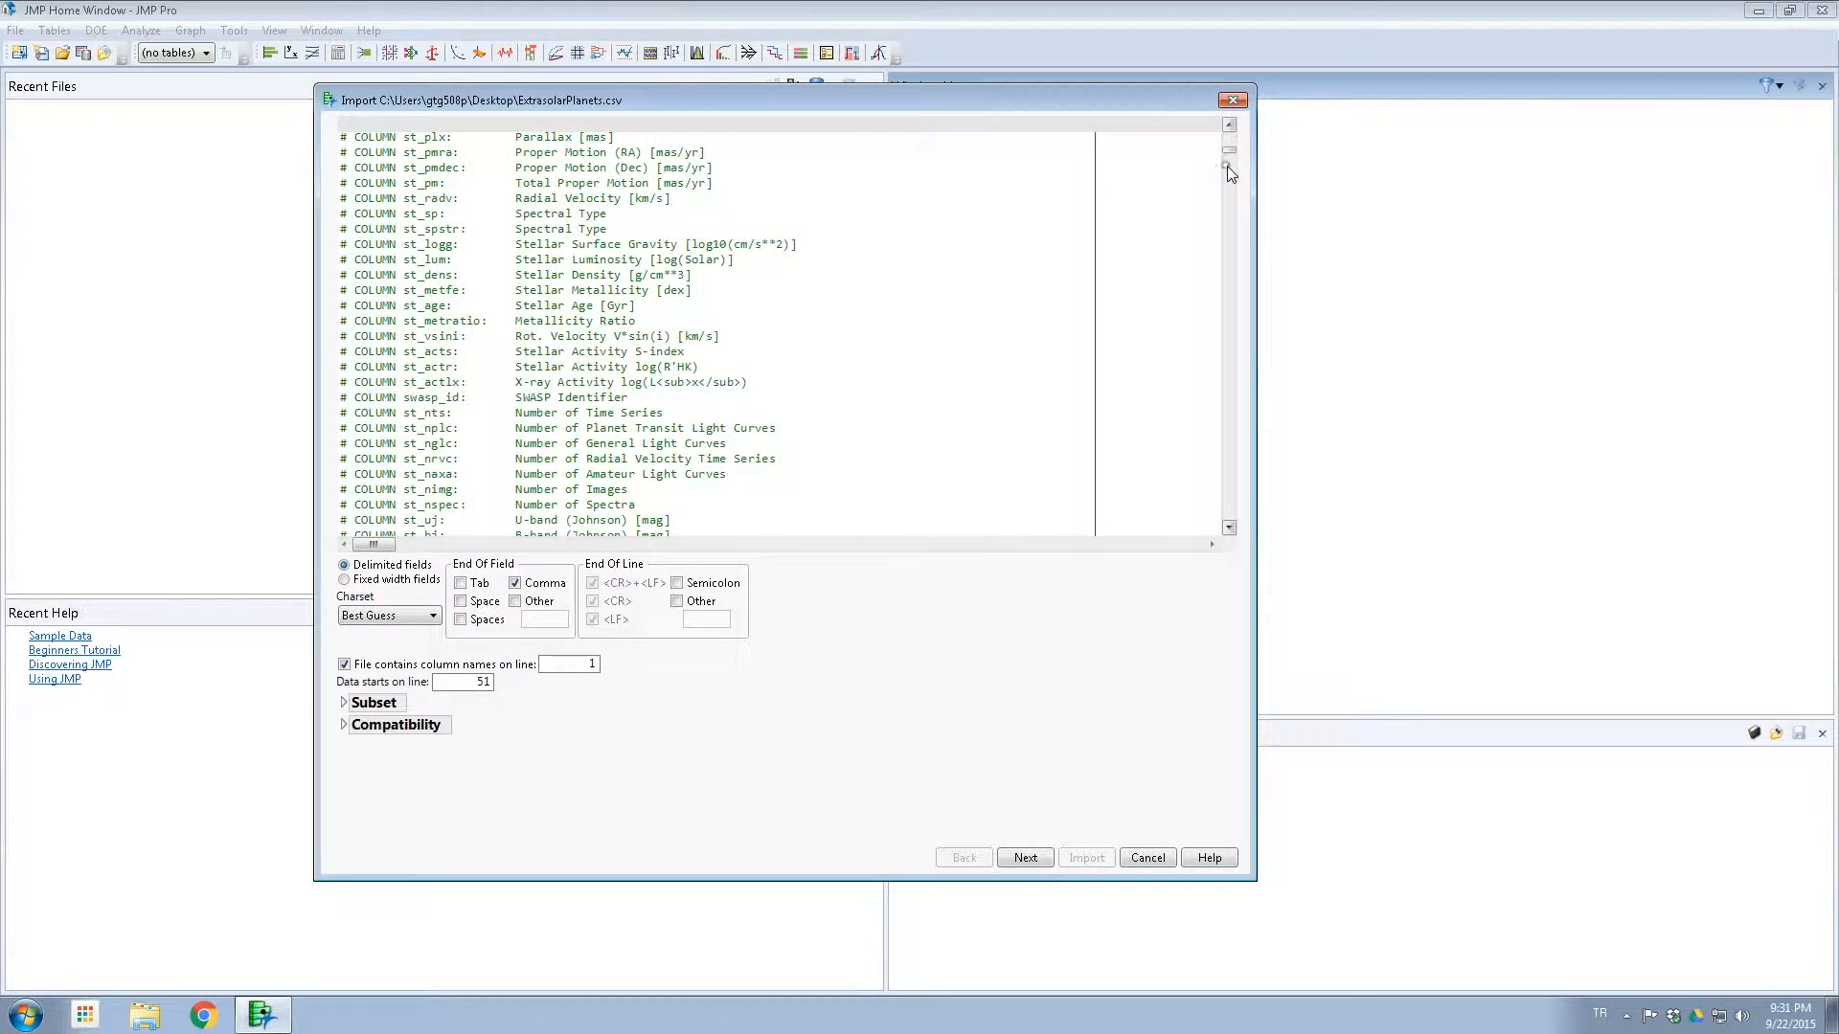
left_click(1230, 173)
left_click(1230, 172)
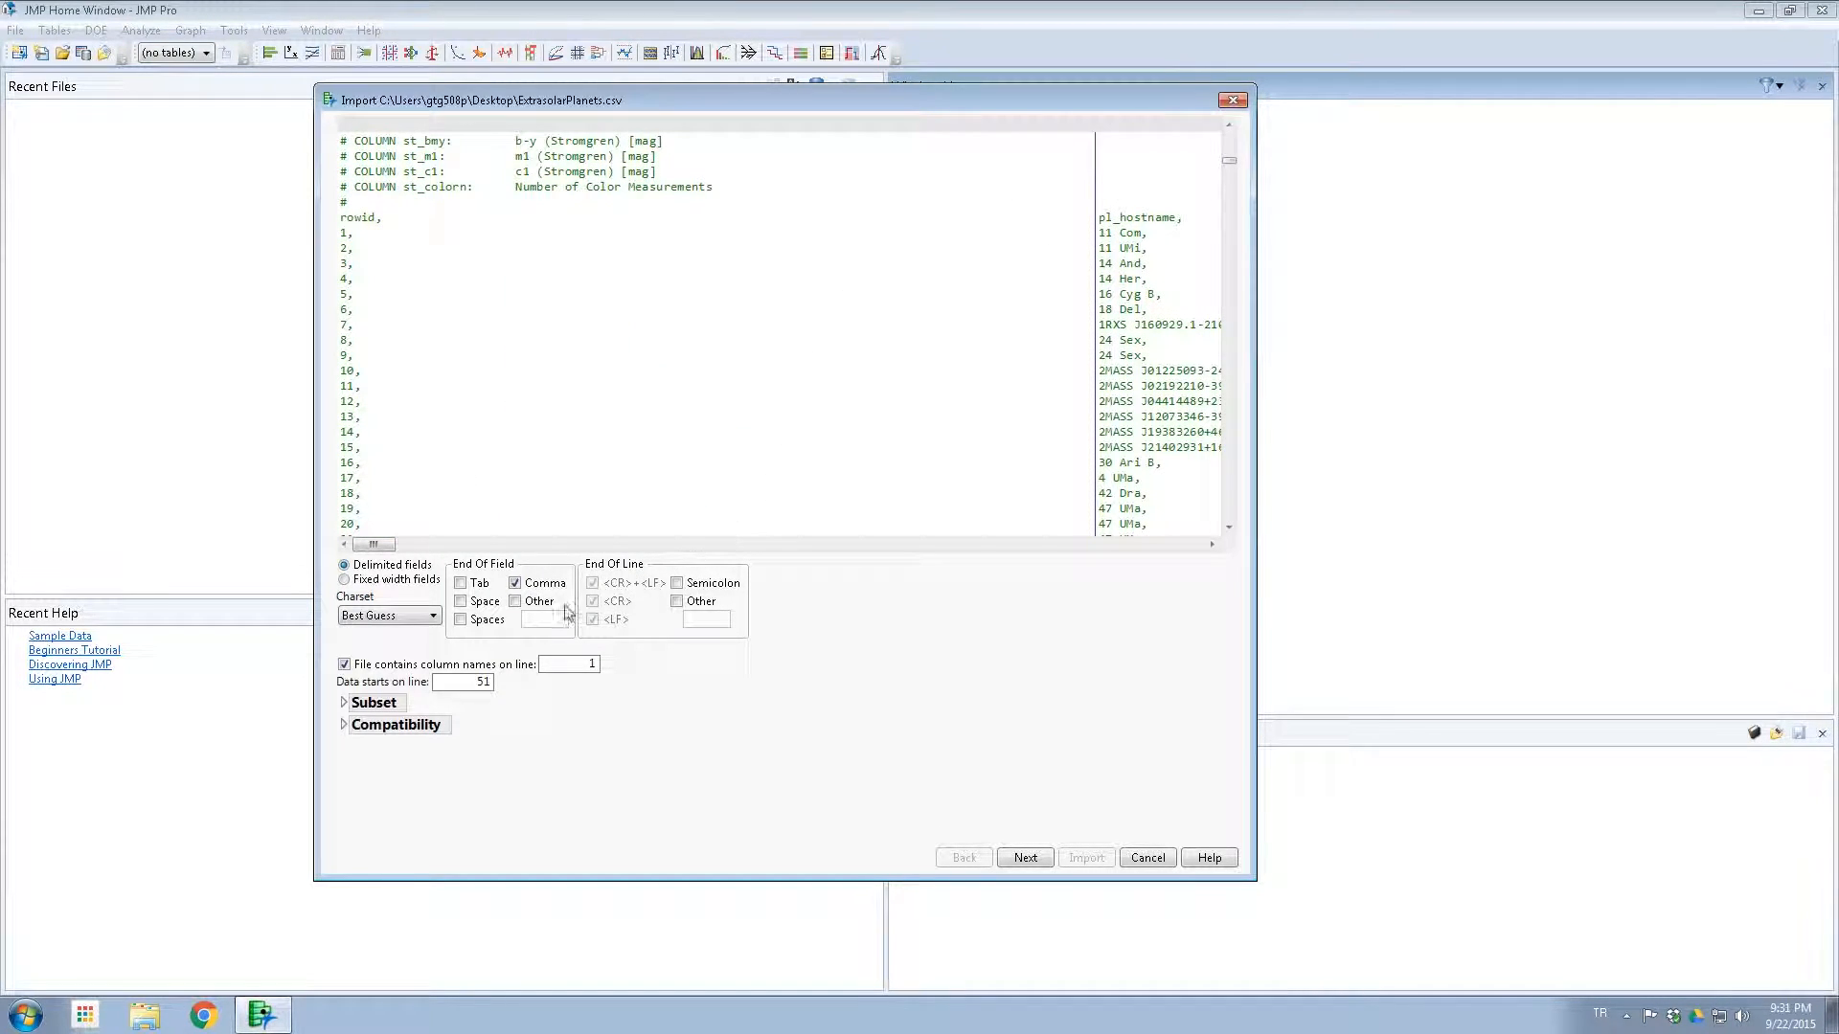
double_click(594, 663)
left_click(605, 732)
Step: Compare the skipped lines in the preview with the rowid header row and set the column names line to 125
left_click(1229, 127)
left_click(1229, 129)
left_click(1231, 528)
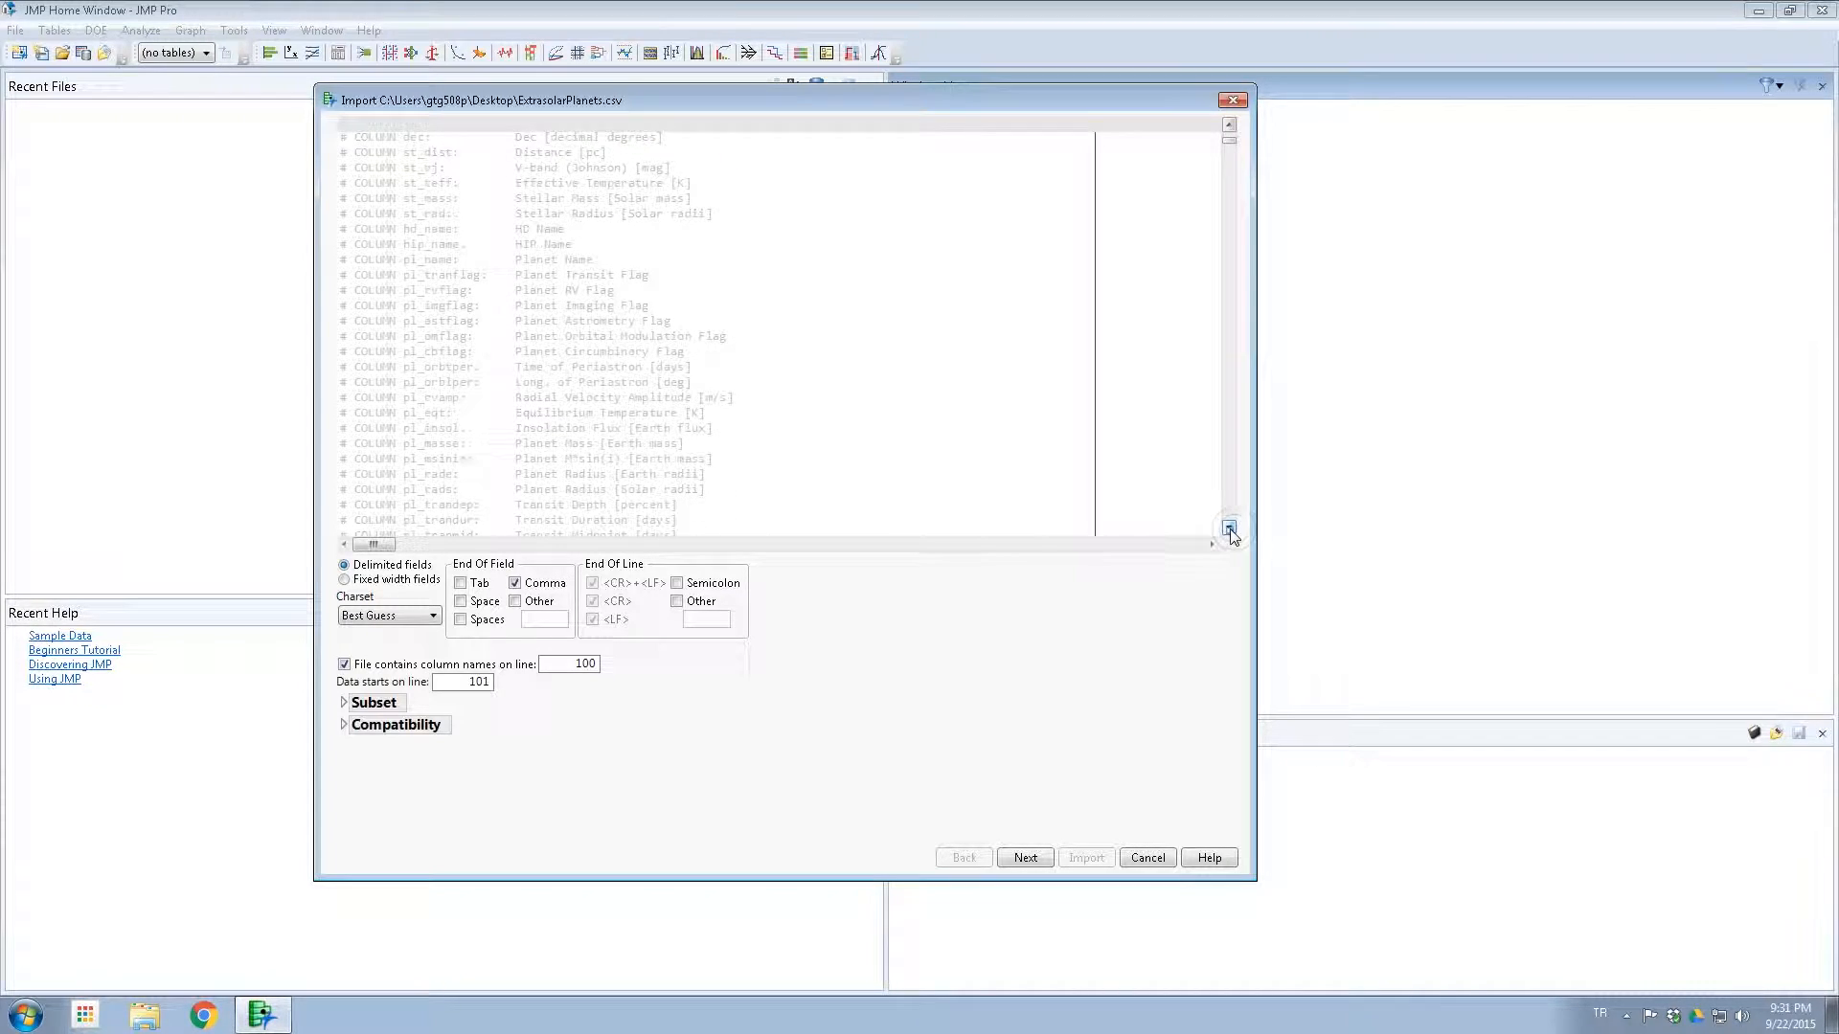
left_click(1230, 530)
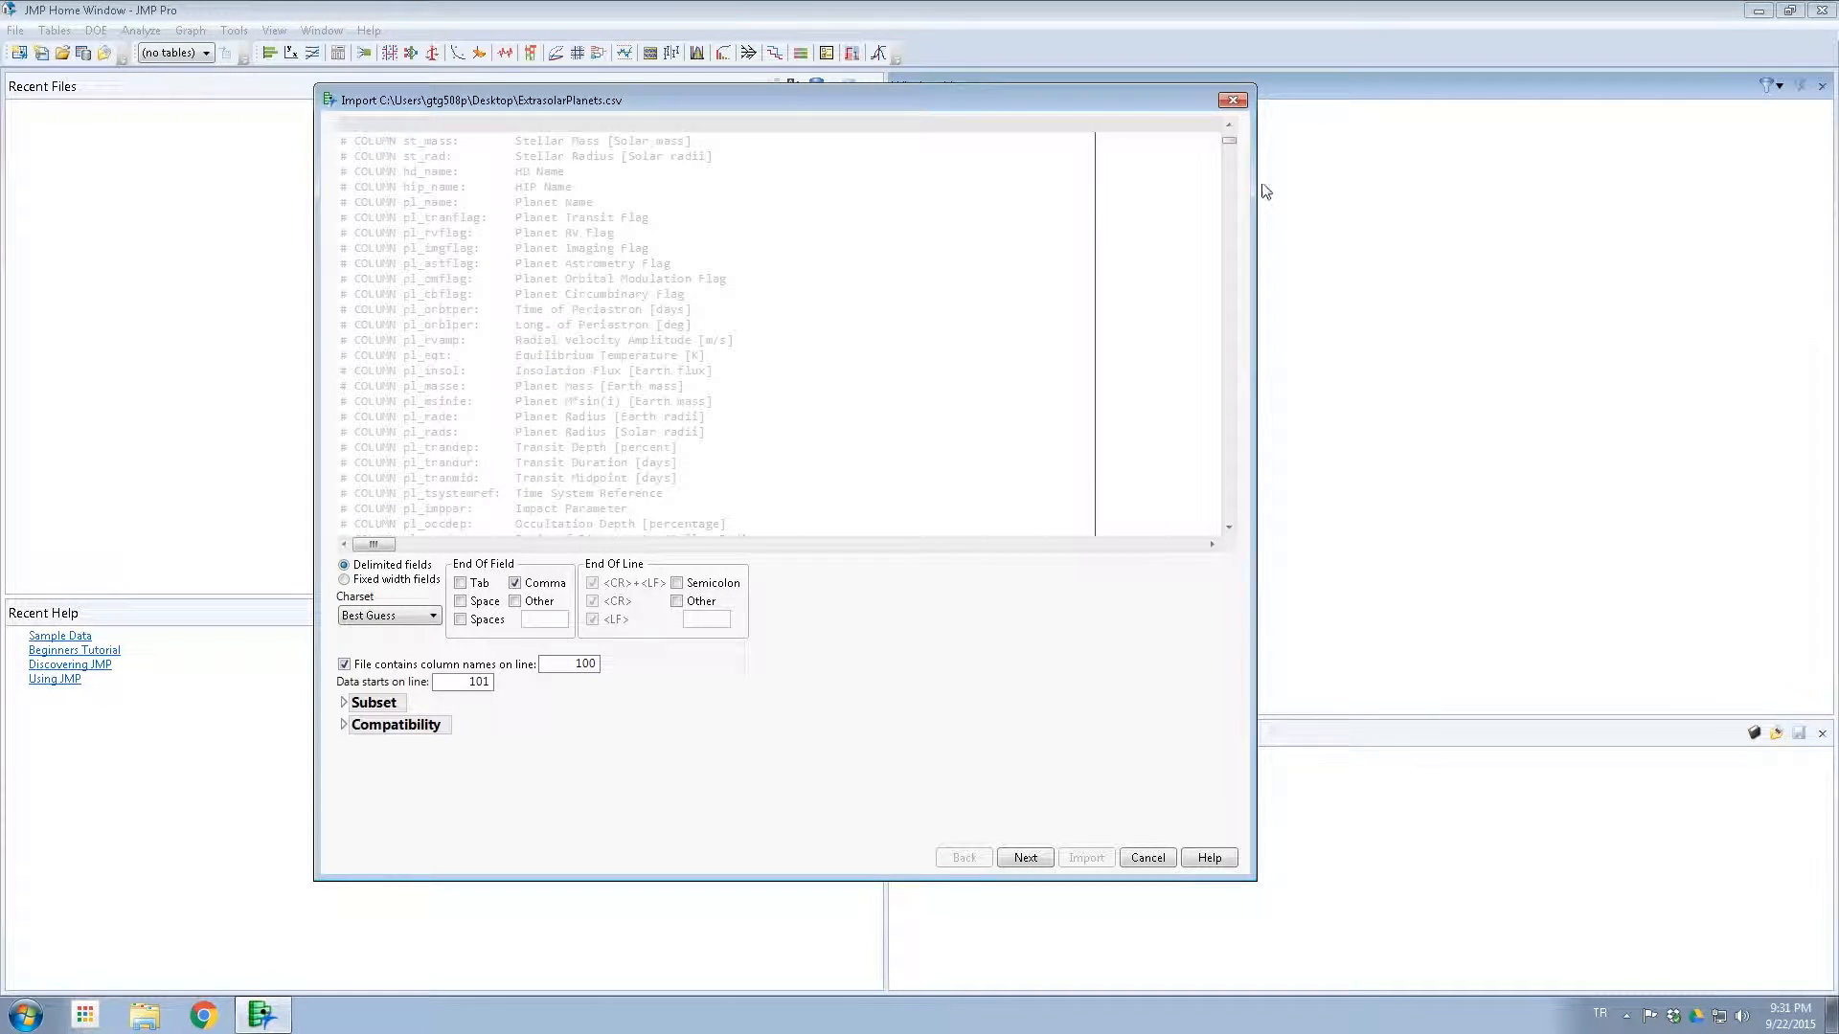
left_click_drag(1229, 153, 1229, 156)
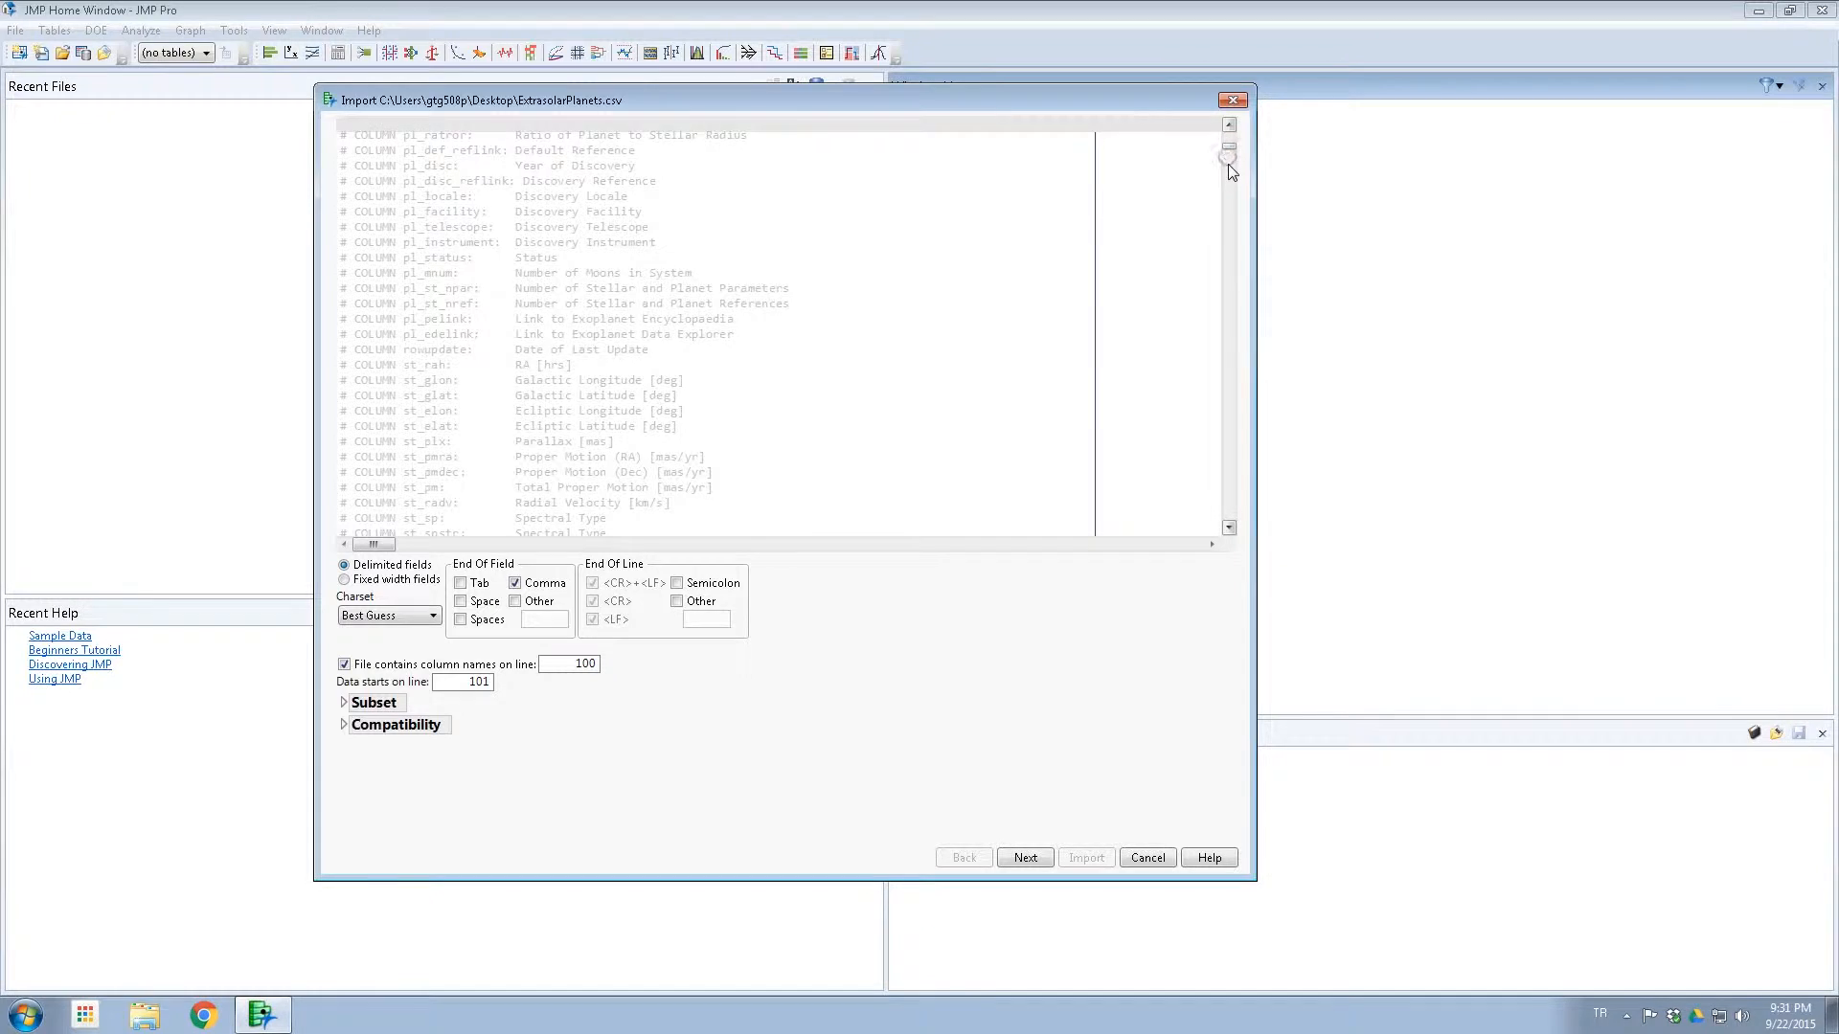
left_click(1228, 163)
left_click(1228, 164)
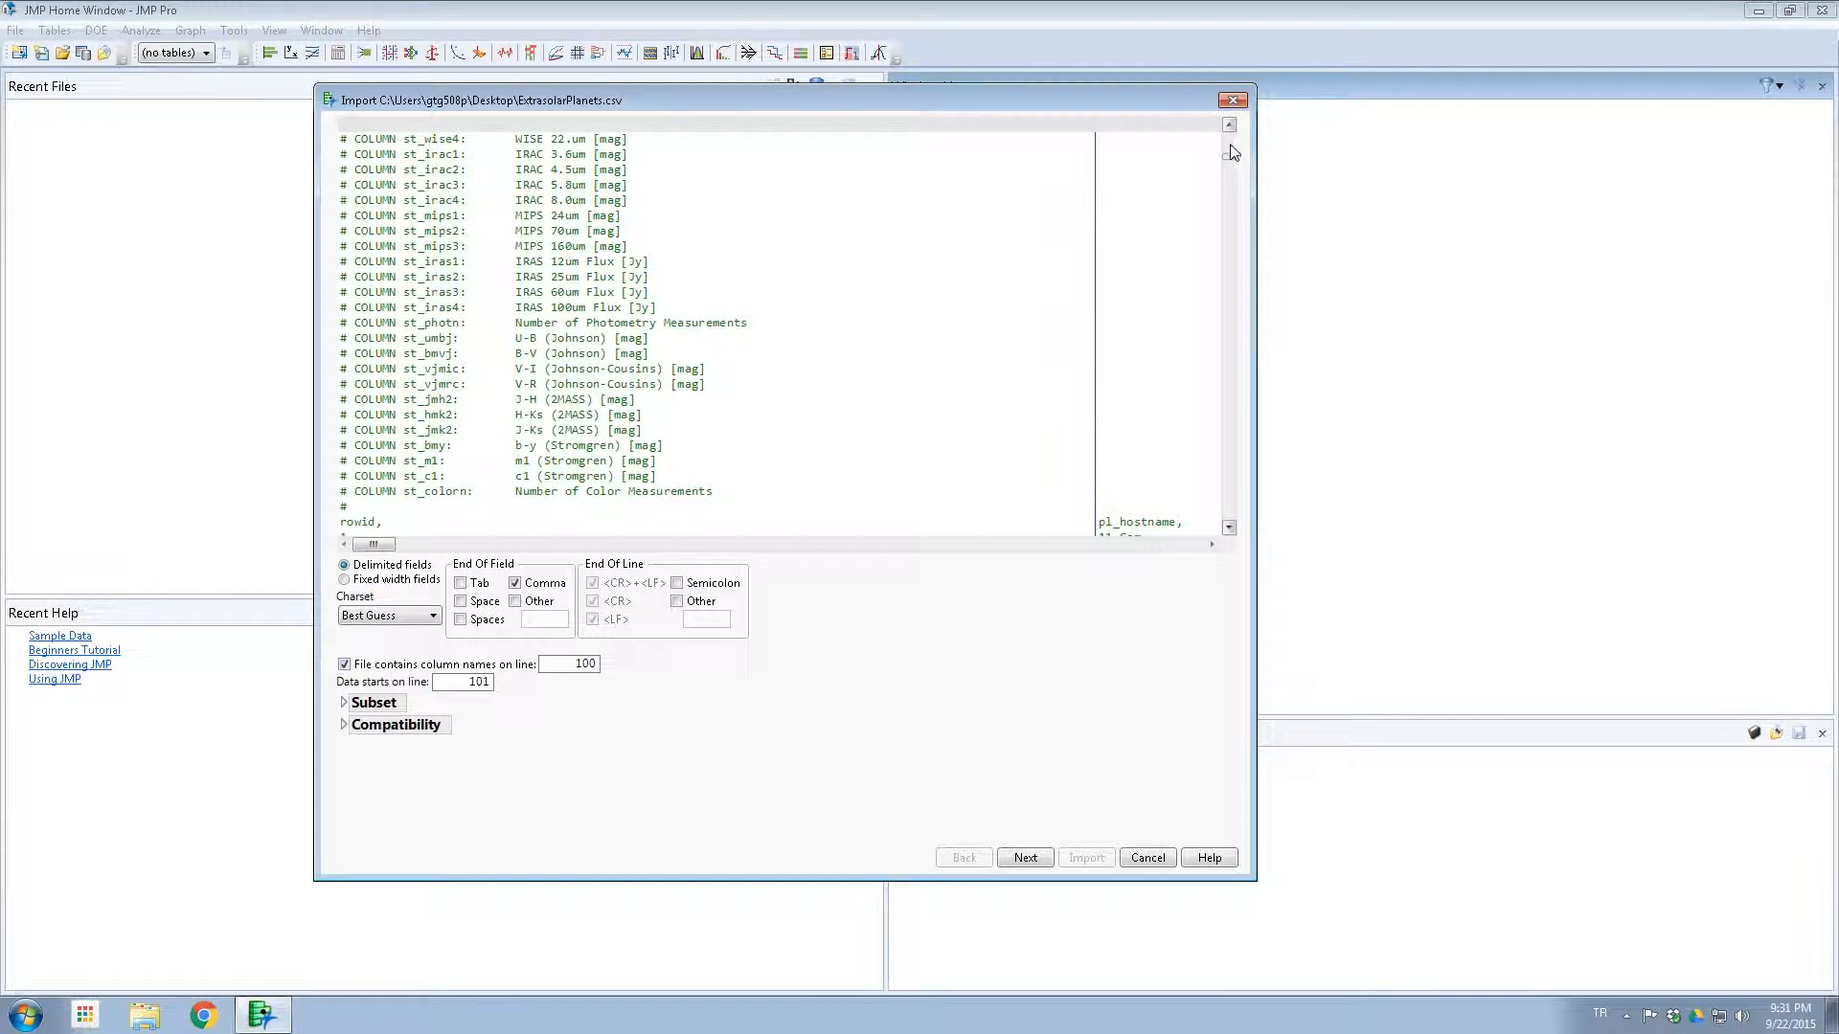
double_click(586, 664)
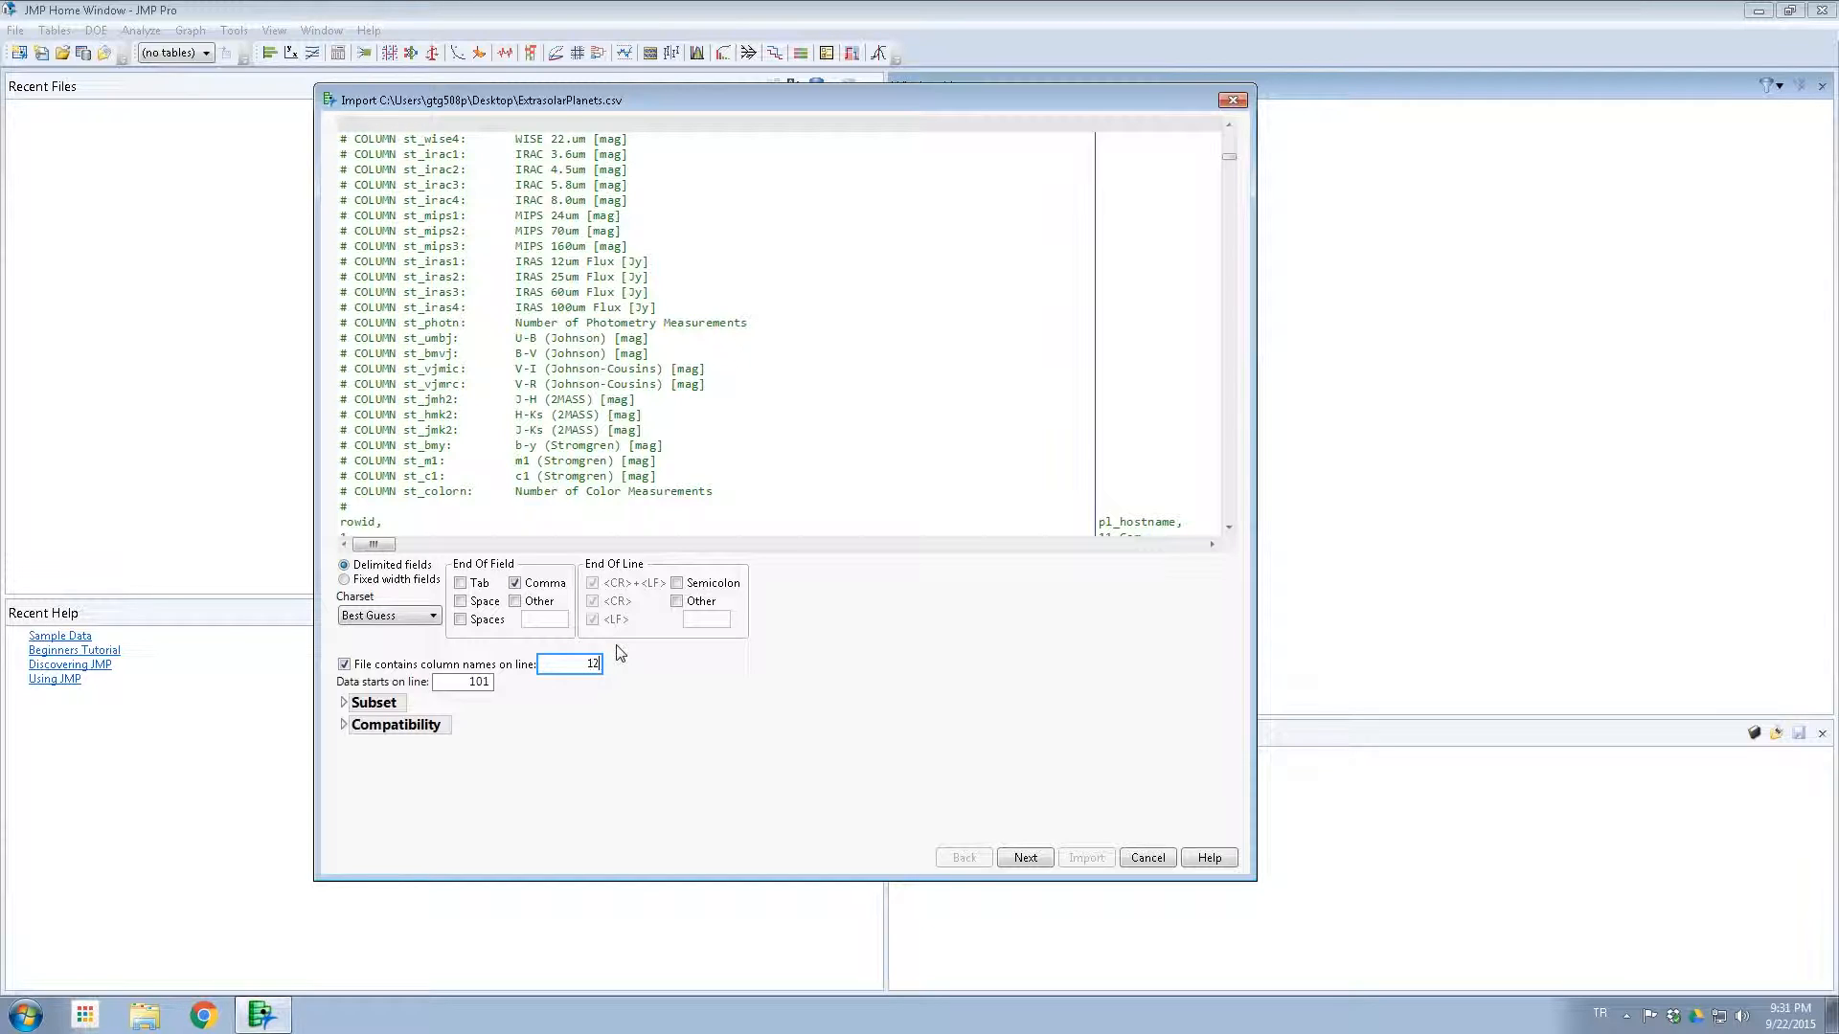
type("125")
key("Tab")
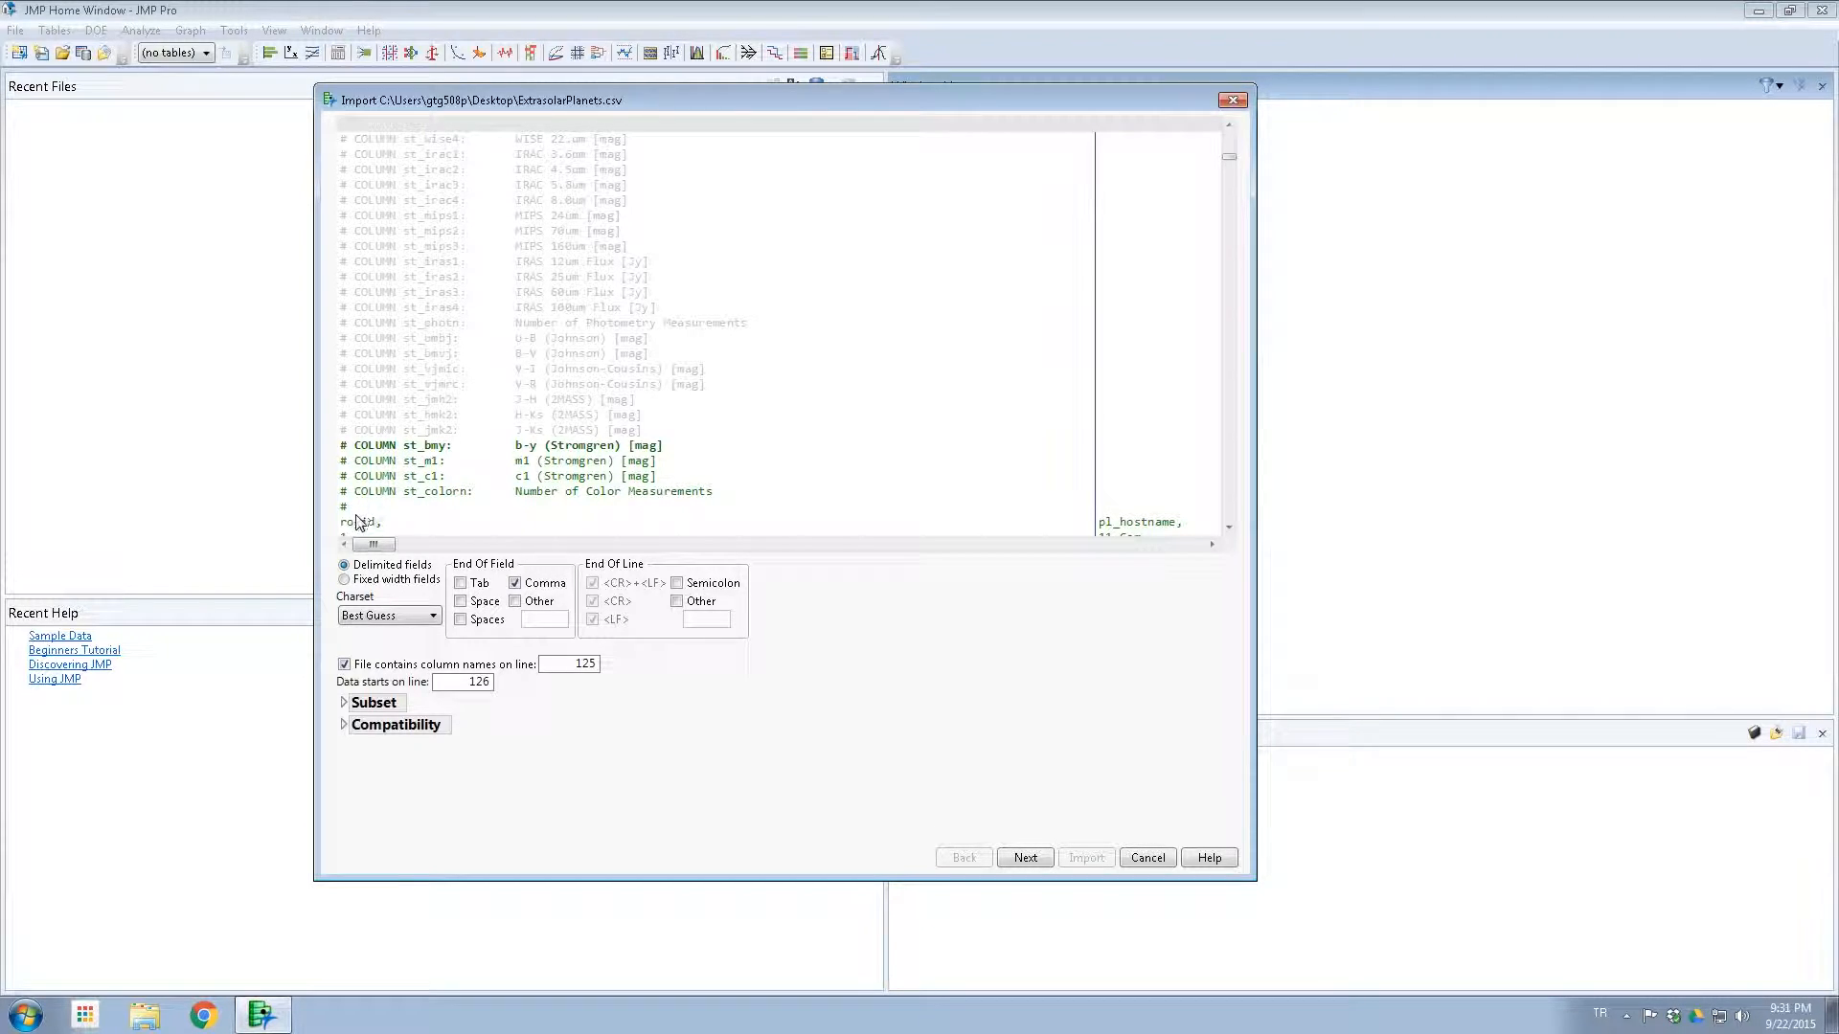
Step: Set the column names line to 131
double_click(585, 664)
type("131")
key("Return")
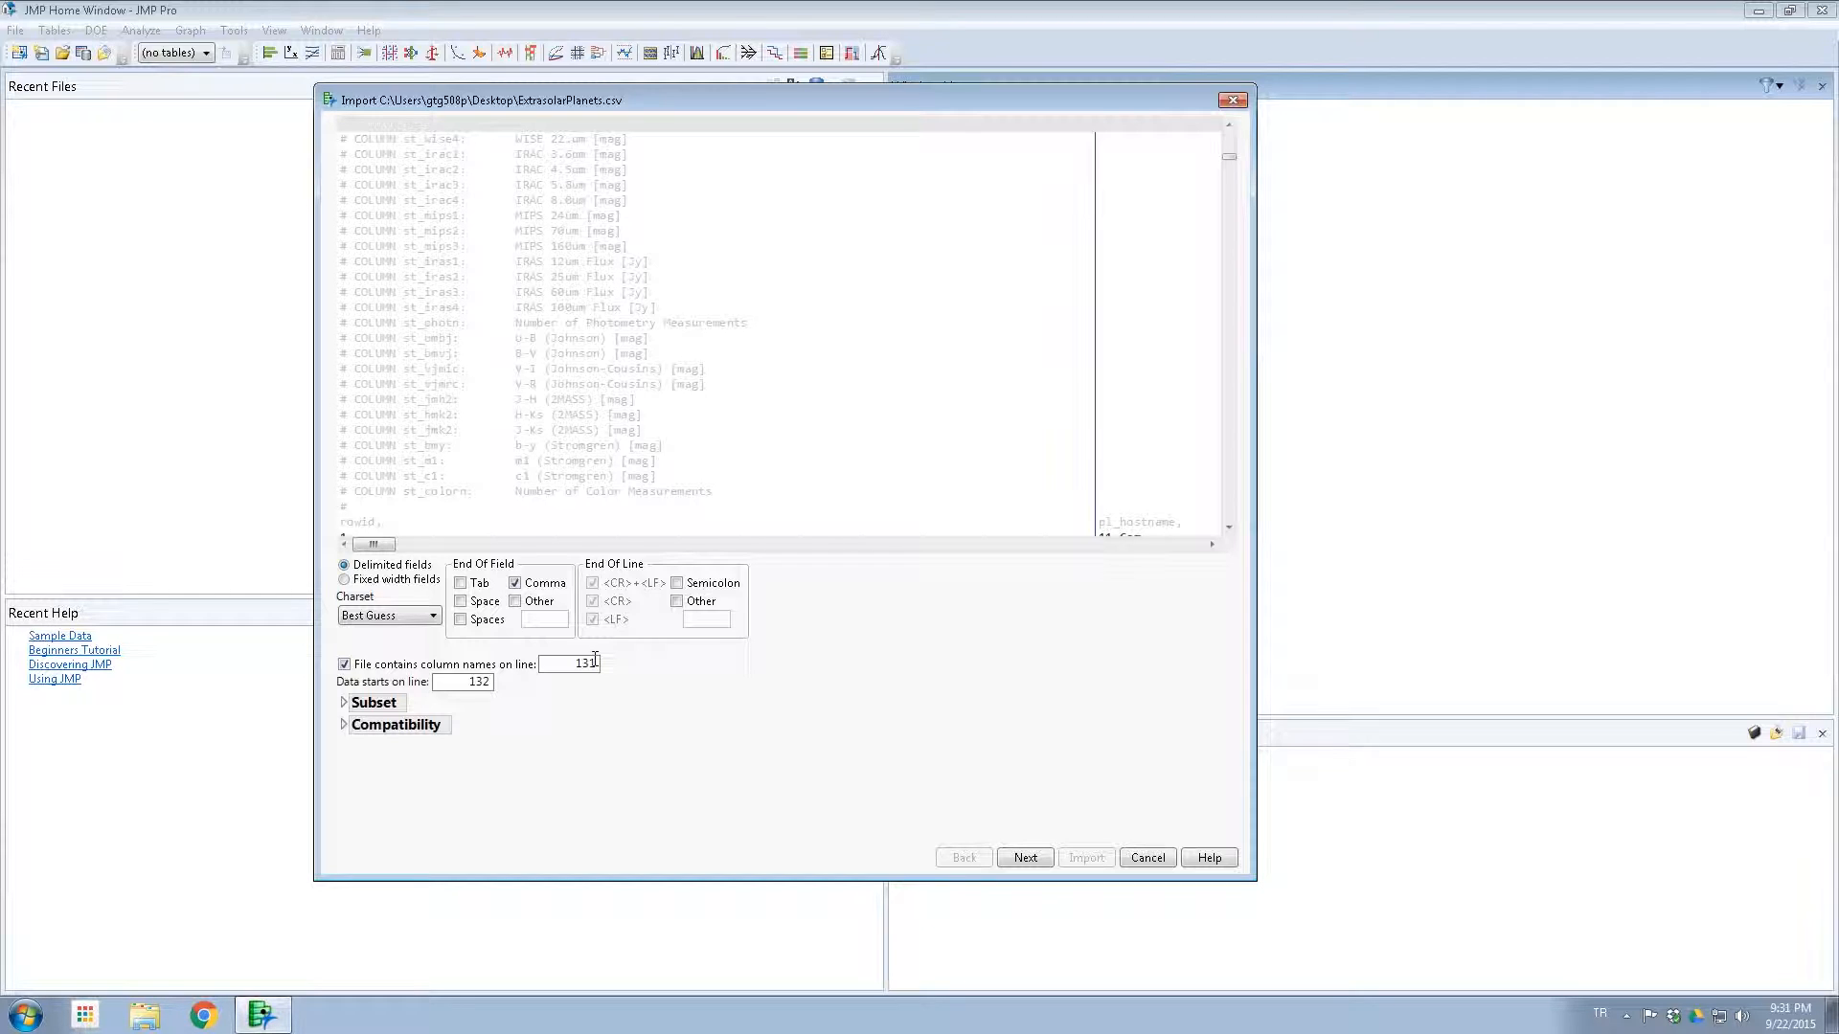
Step: Set the column names line to 130 and check it against the rowid header row in the preview
double_click(592, 664)
key("BackSpace")
key("Return")
left_click(1229, 529)
left_click(1229, 531)
left_click(1229, 530)
left_click(1229, 531)
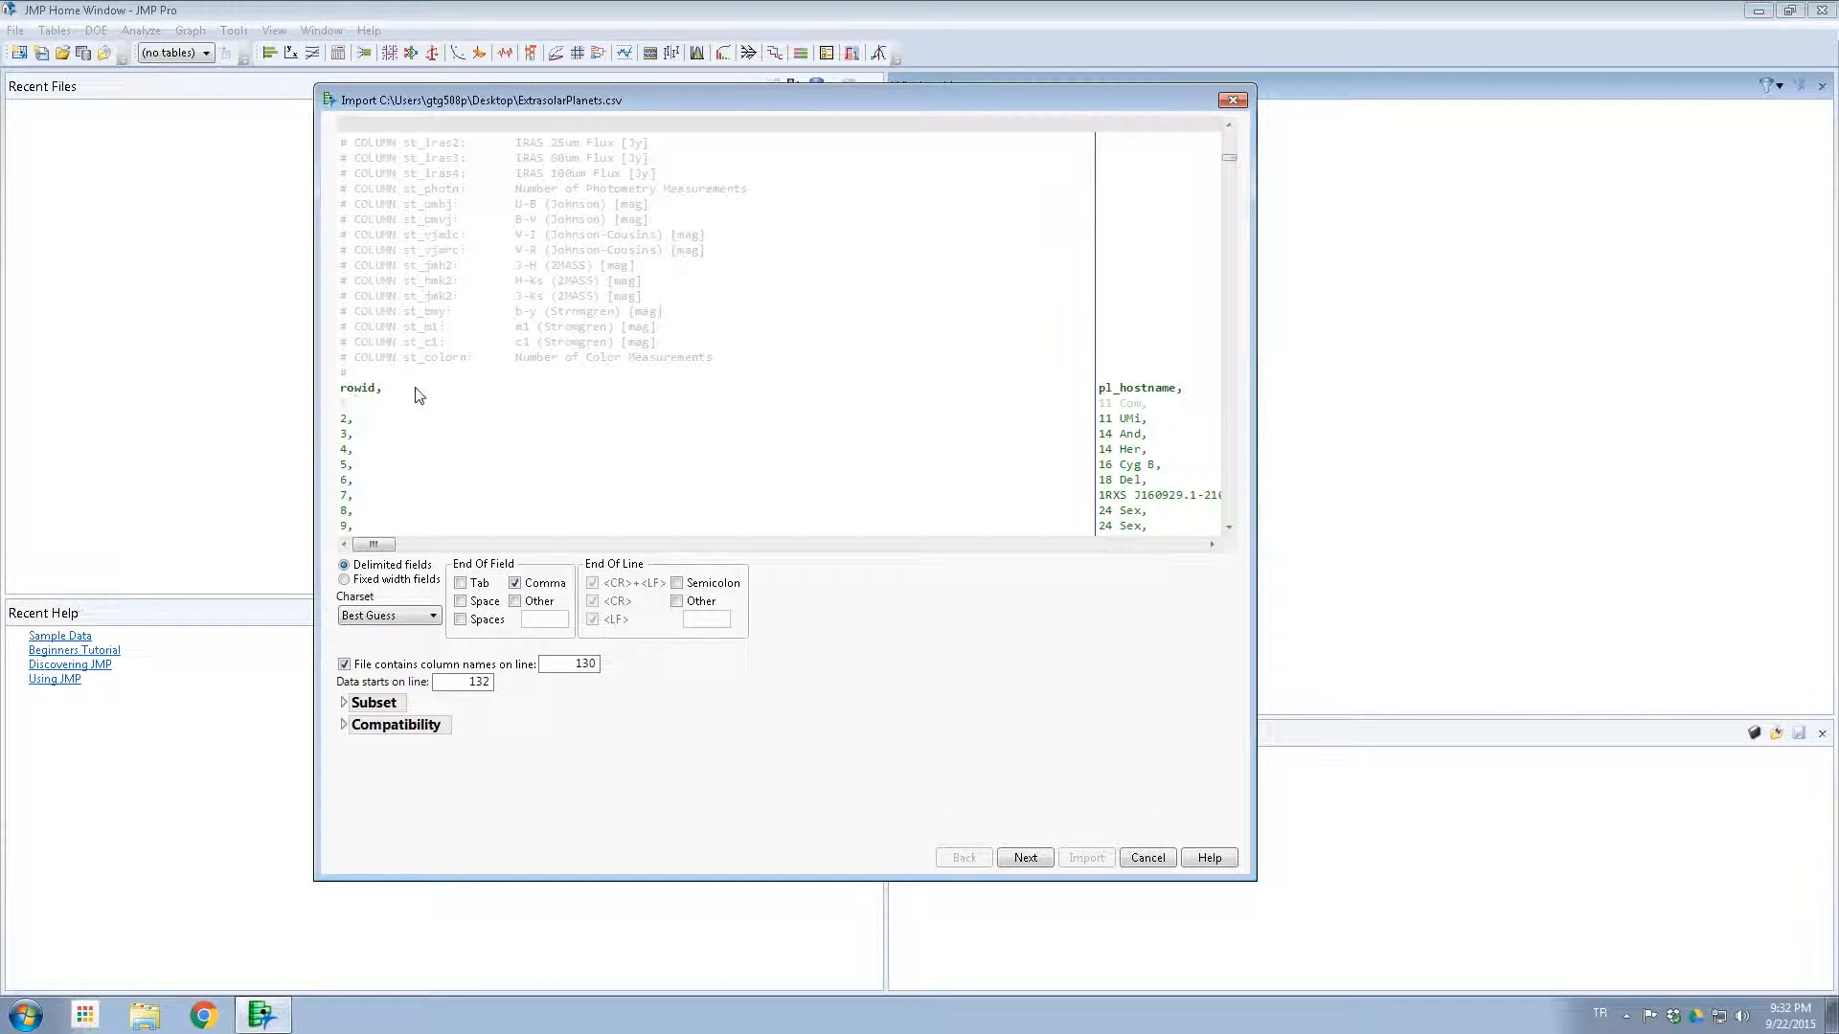
Step: Set the data to start on the line directly after the column names and continue to the column settings
double_click(483, 683)
key("Return")
left_click(1026, 859)
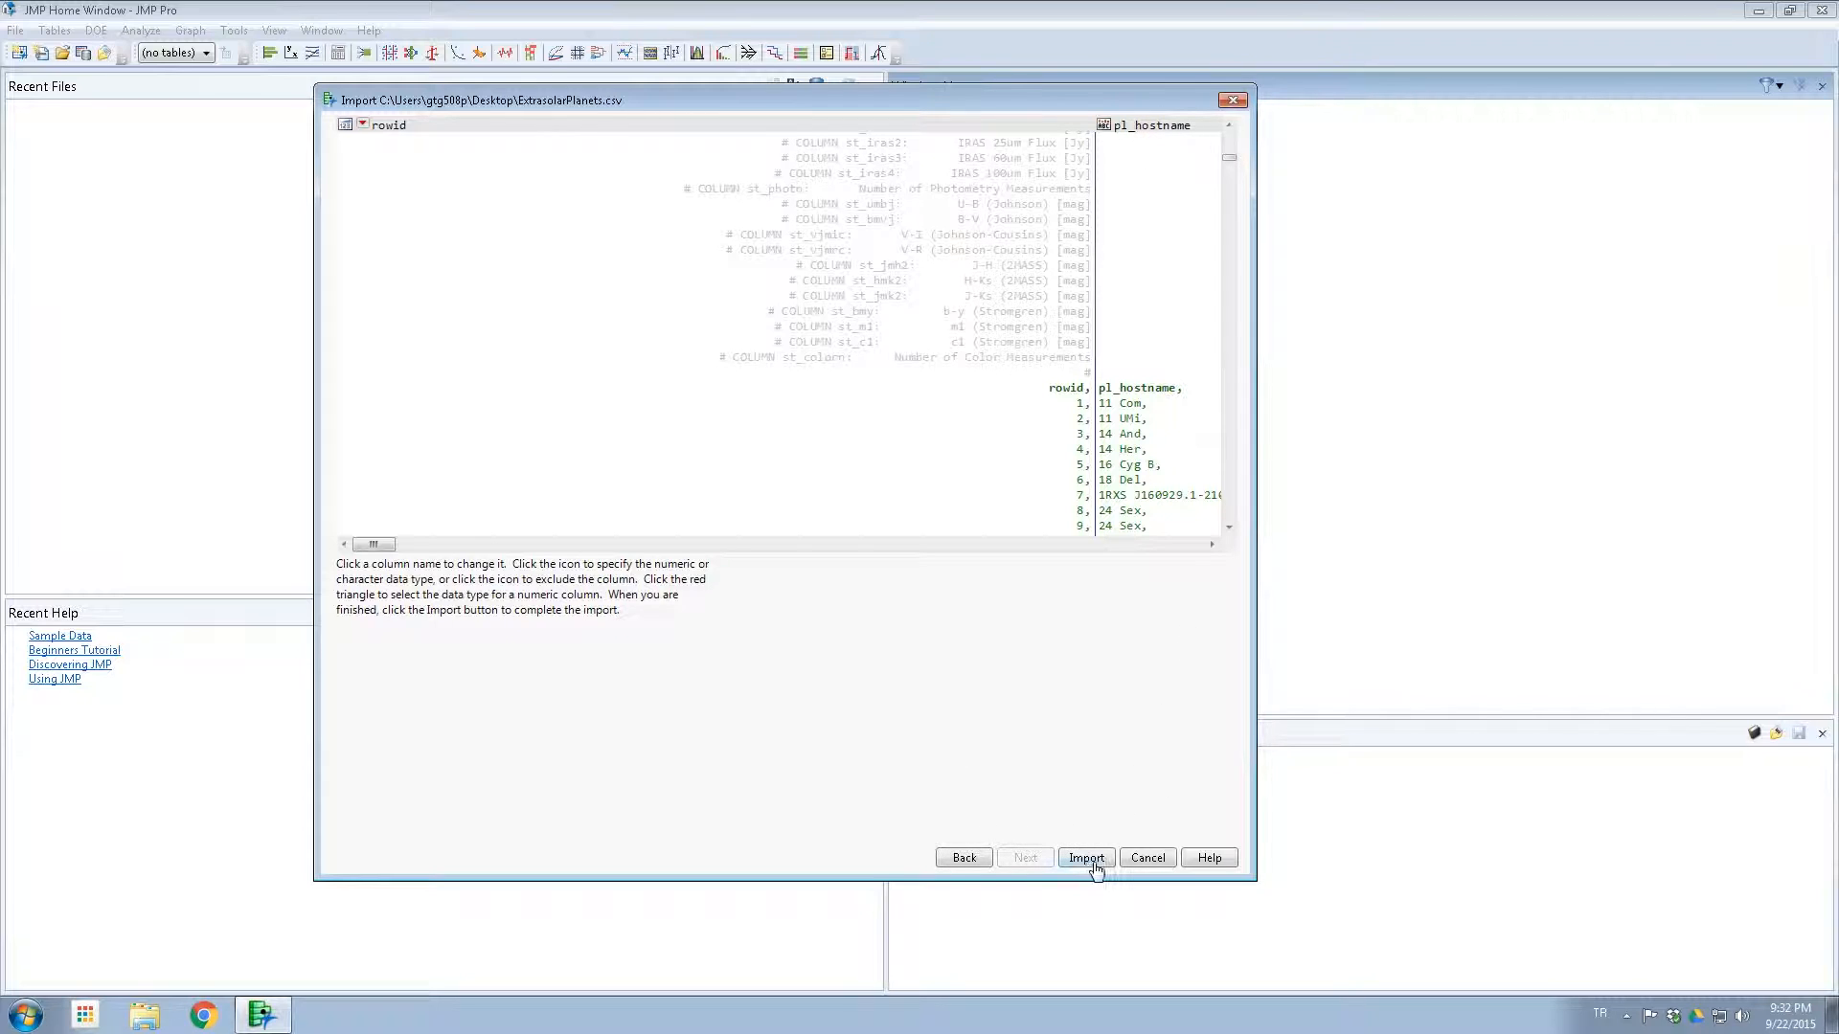
Step: Review the column names and data types in the preview and import the file as a data table
left_click(1212, 544)
left_click_drag(1215, 547, 1215, 545)
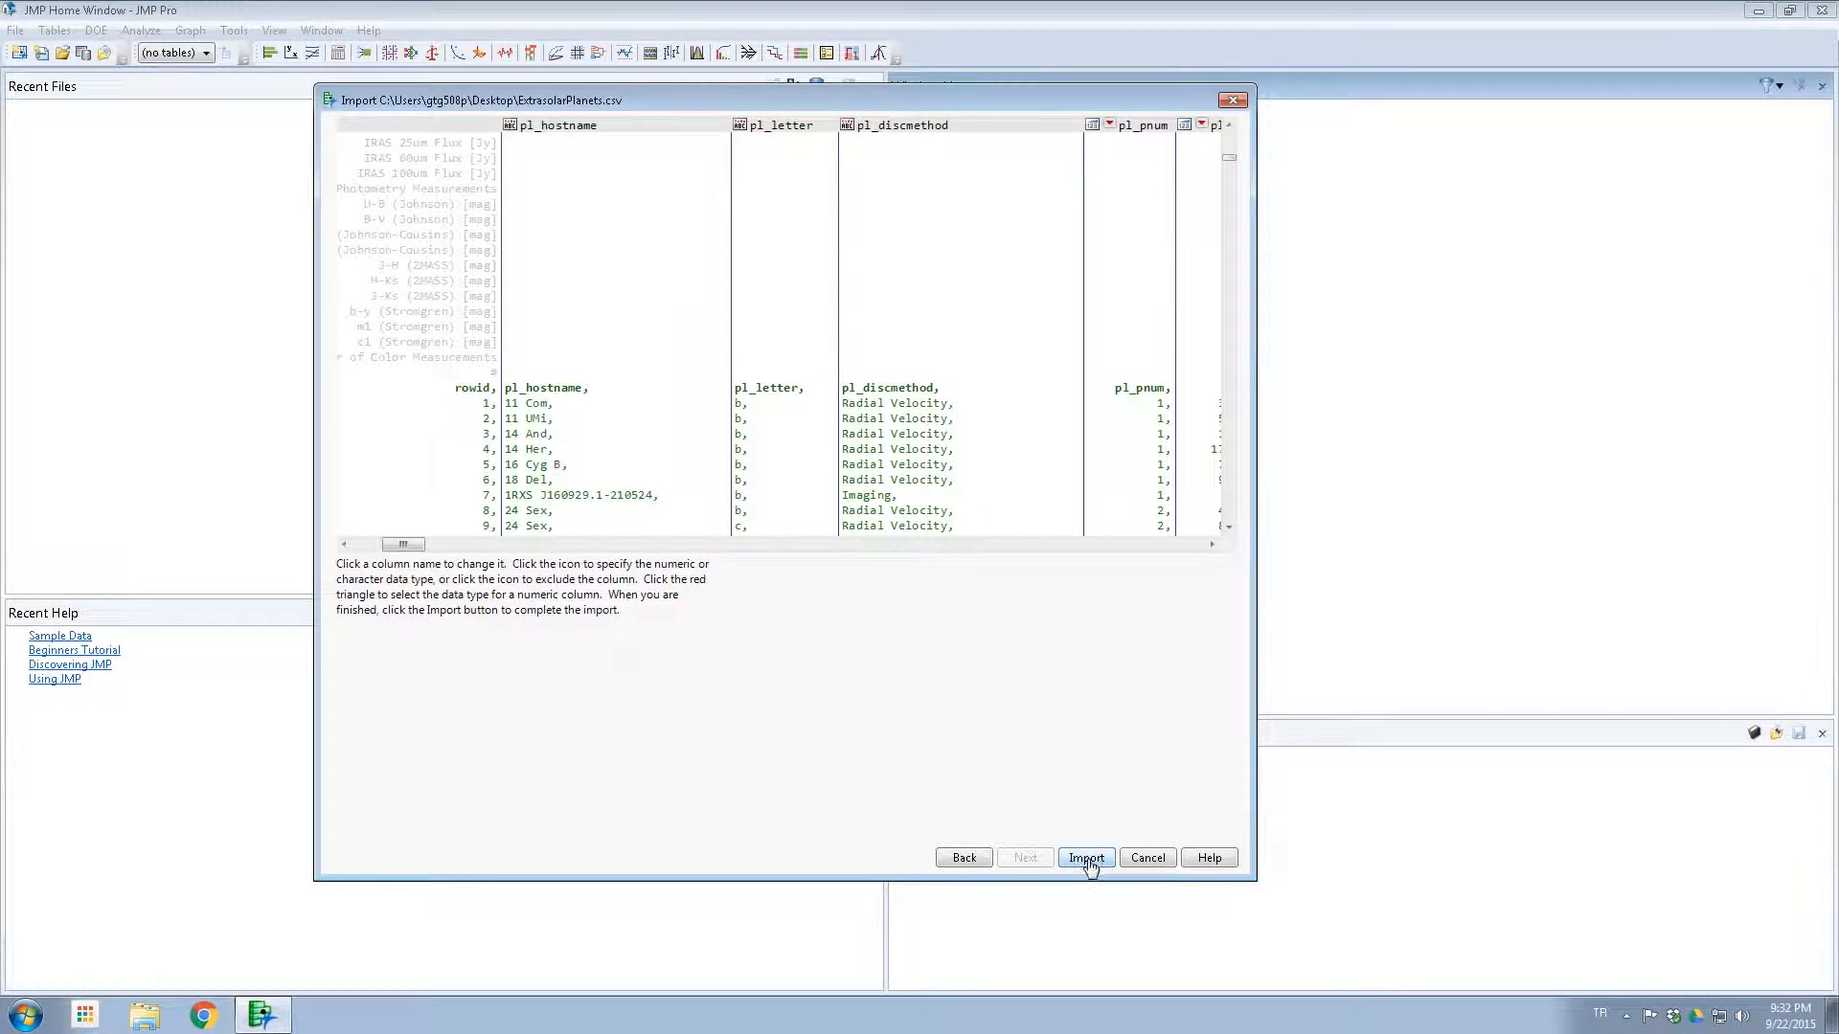
left_click(1086, 859)
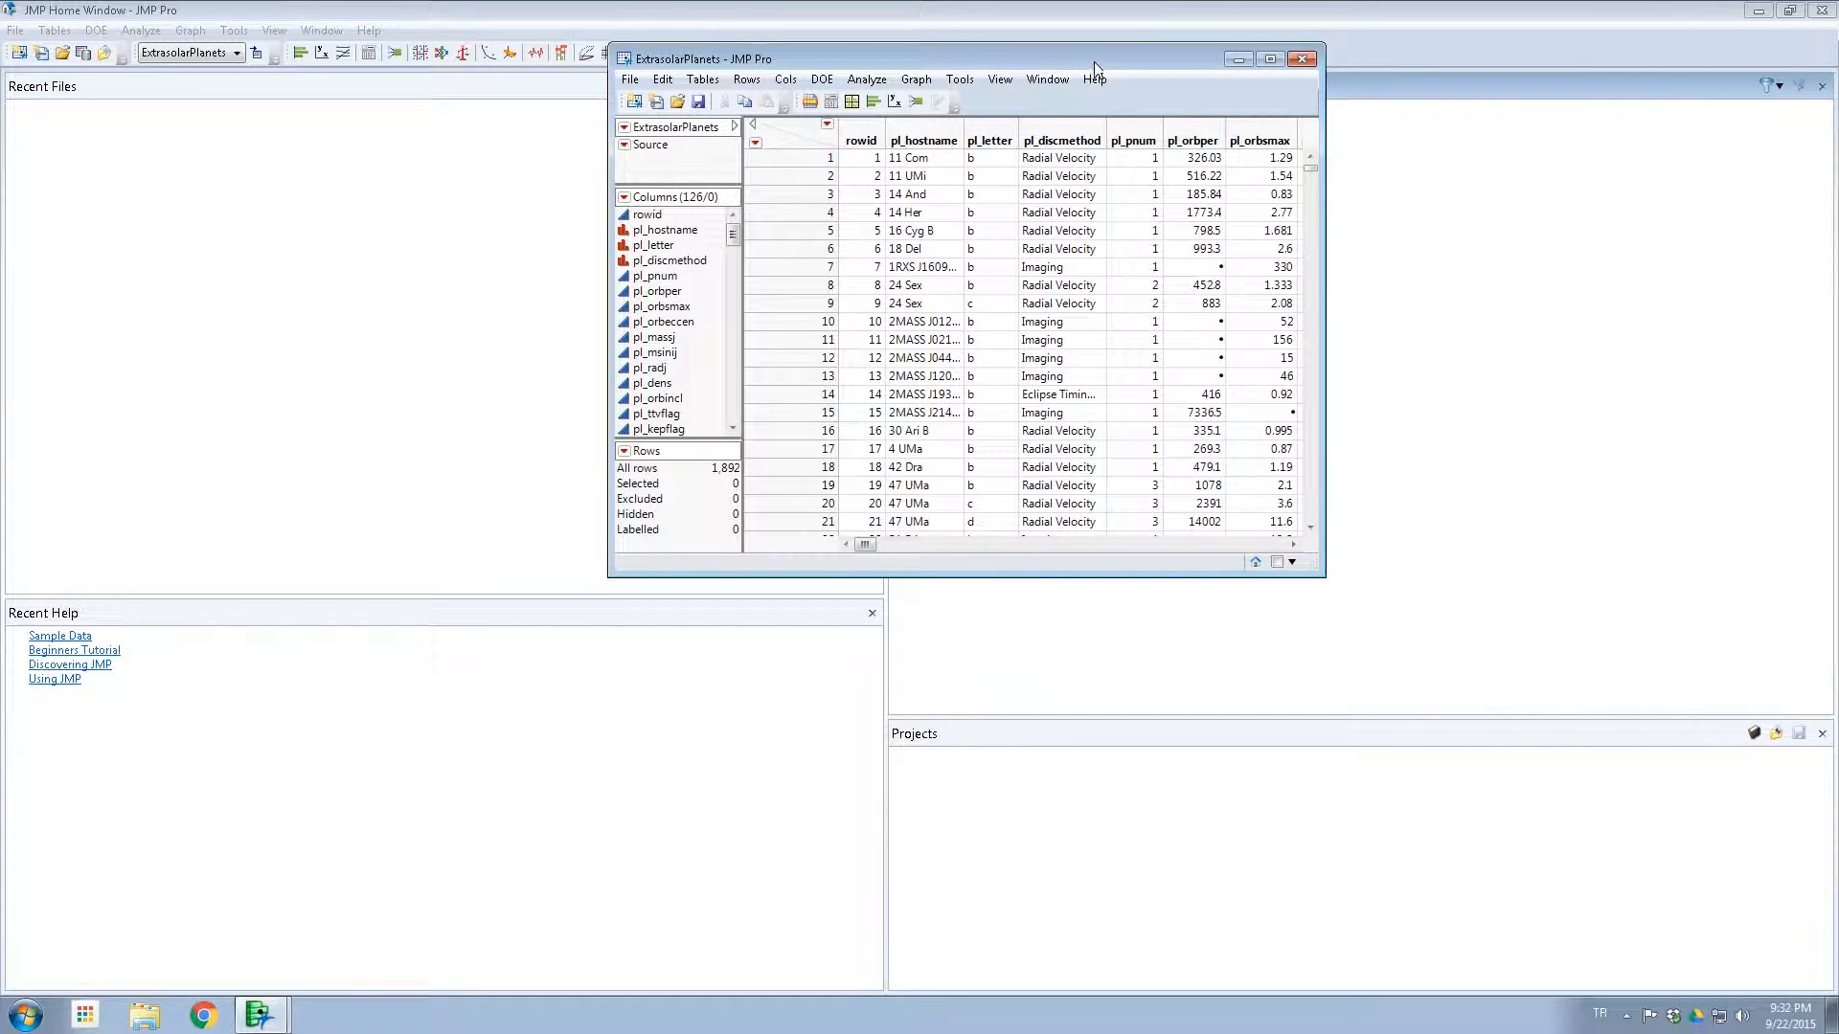
Step: Maximize the ExtrasolarPlanets table window and look through its list of columns
left_click_drag(1138, 69, 1039, 233)
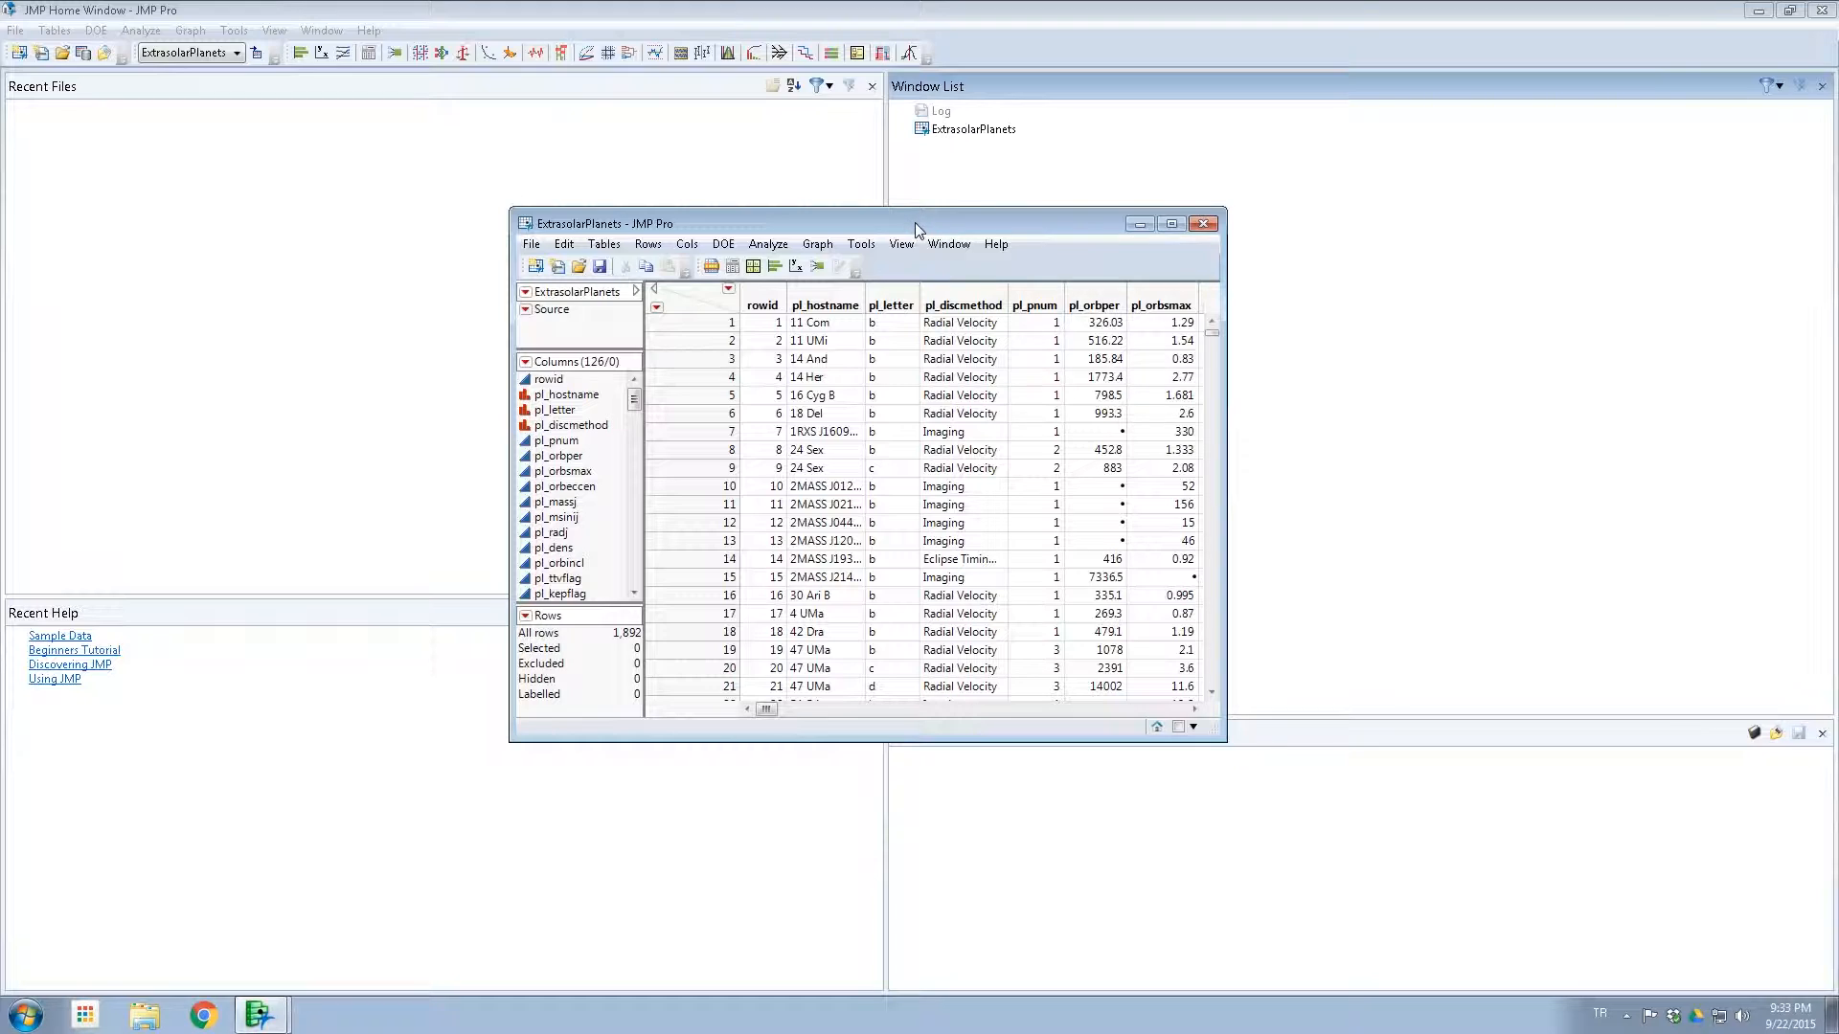
left_click(1172, 226)
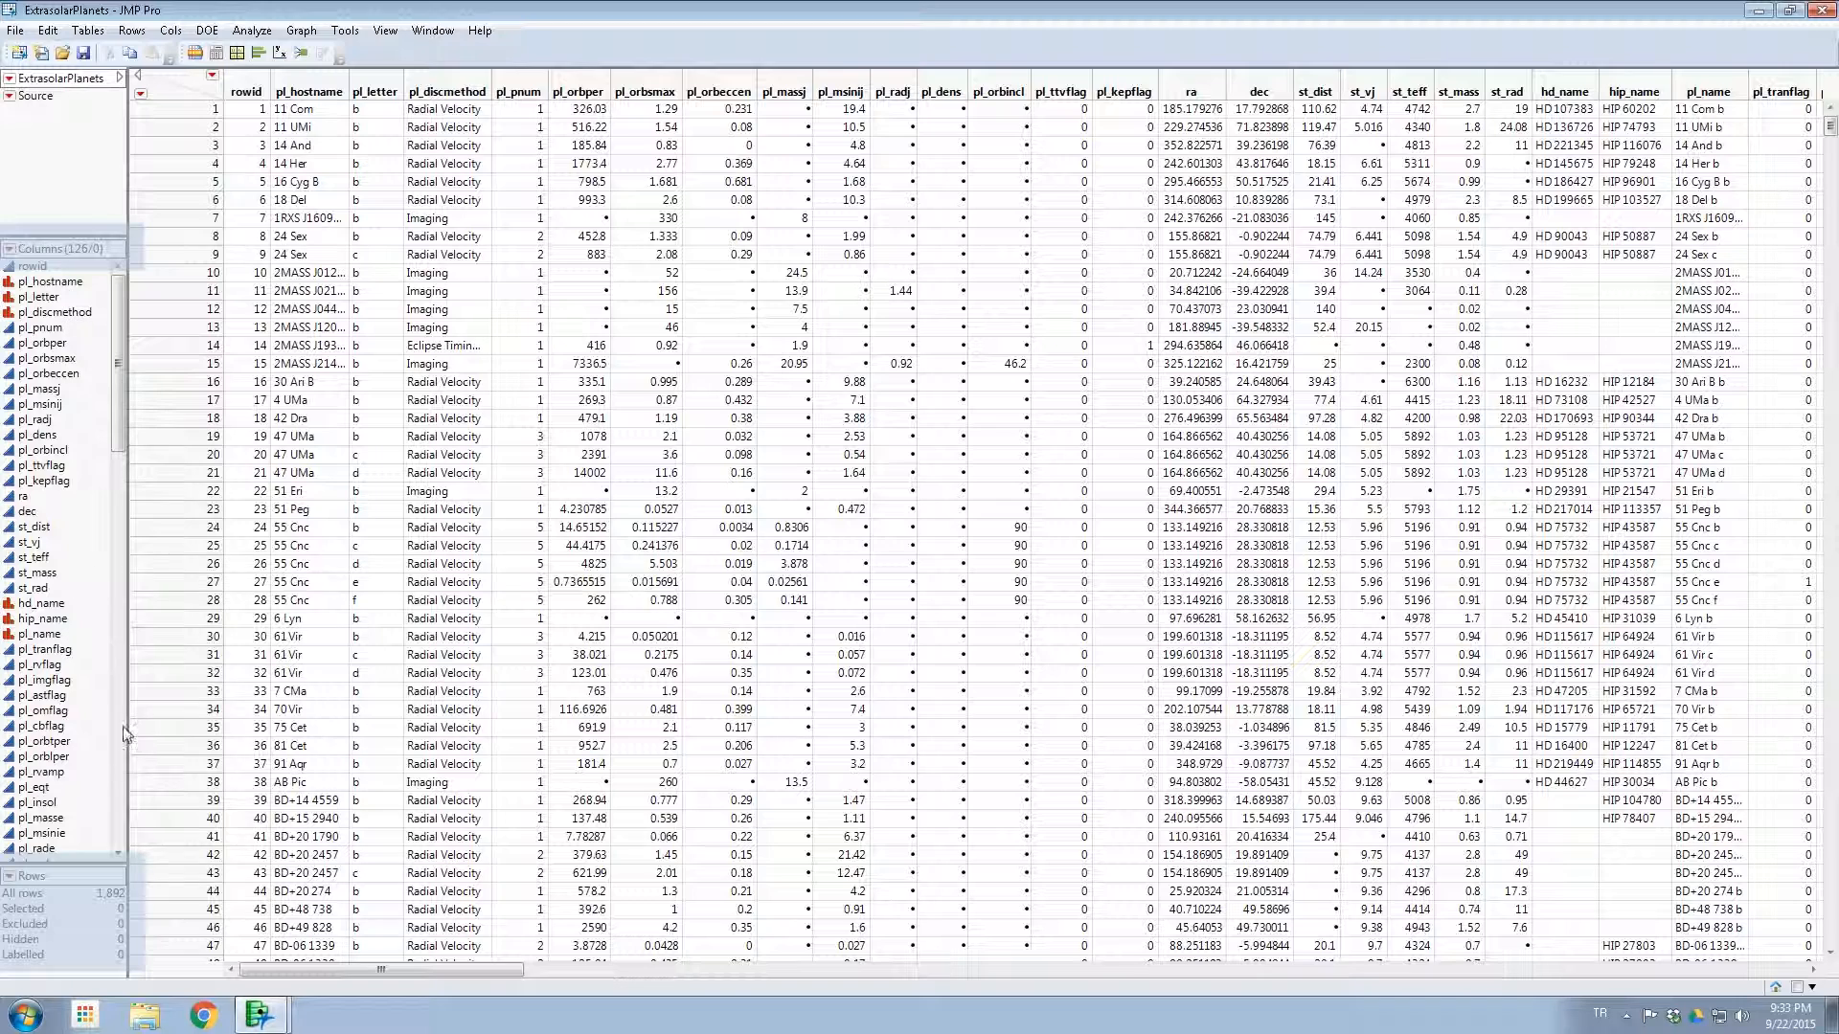
left_click_drag(122, 356, 123, 628)
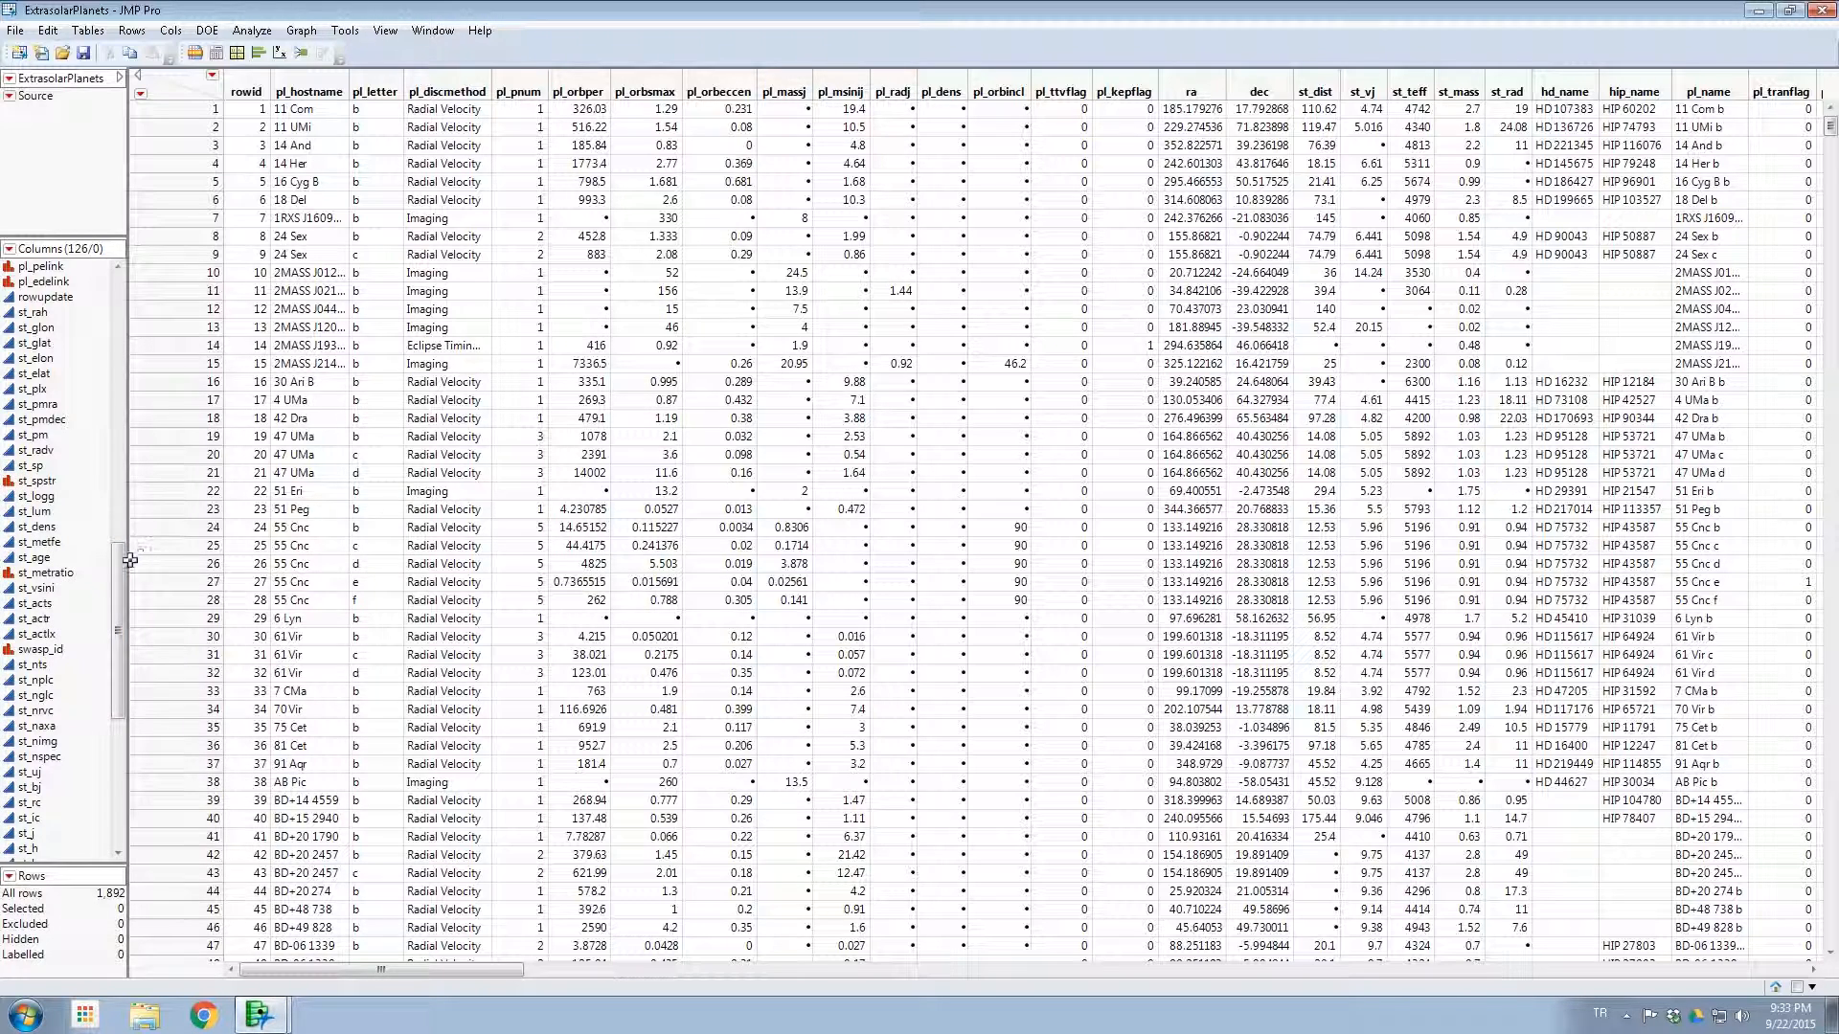
Step: Examine the planet columns one by one, including pl_hostname, pl_pnum, pl_orbper, pl_orbsmax, pl_orbeccen and pl_msinij
left_click_drag(119, 576, 98, 250)
left_click(26, 284)
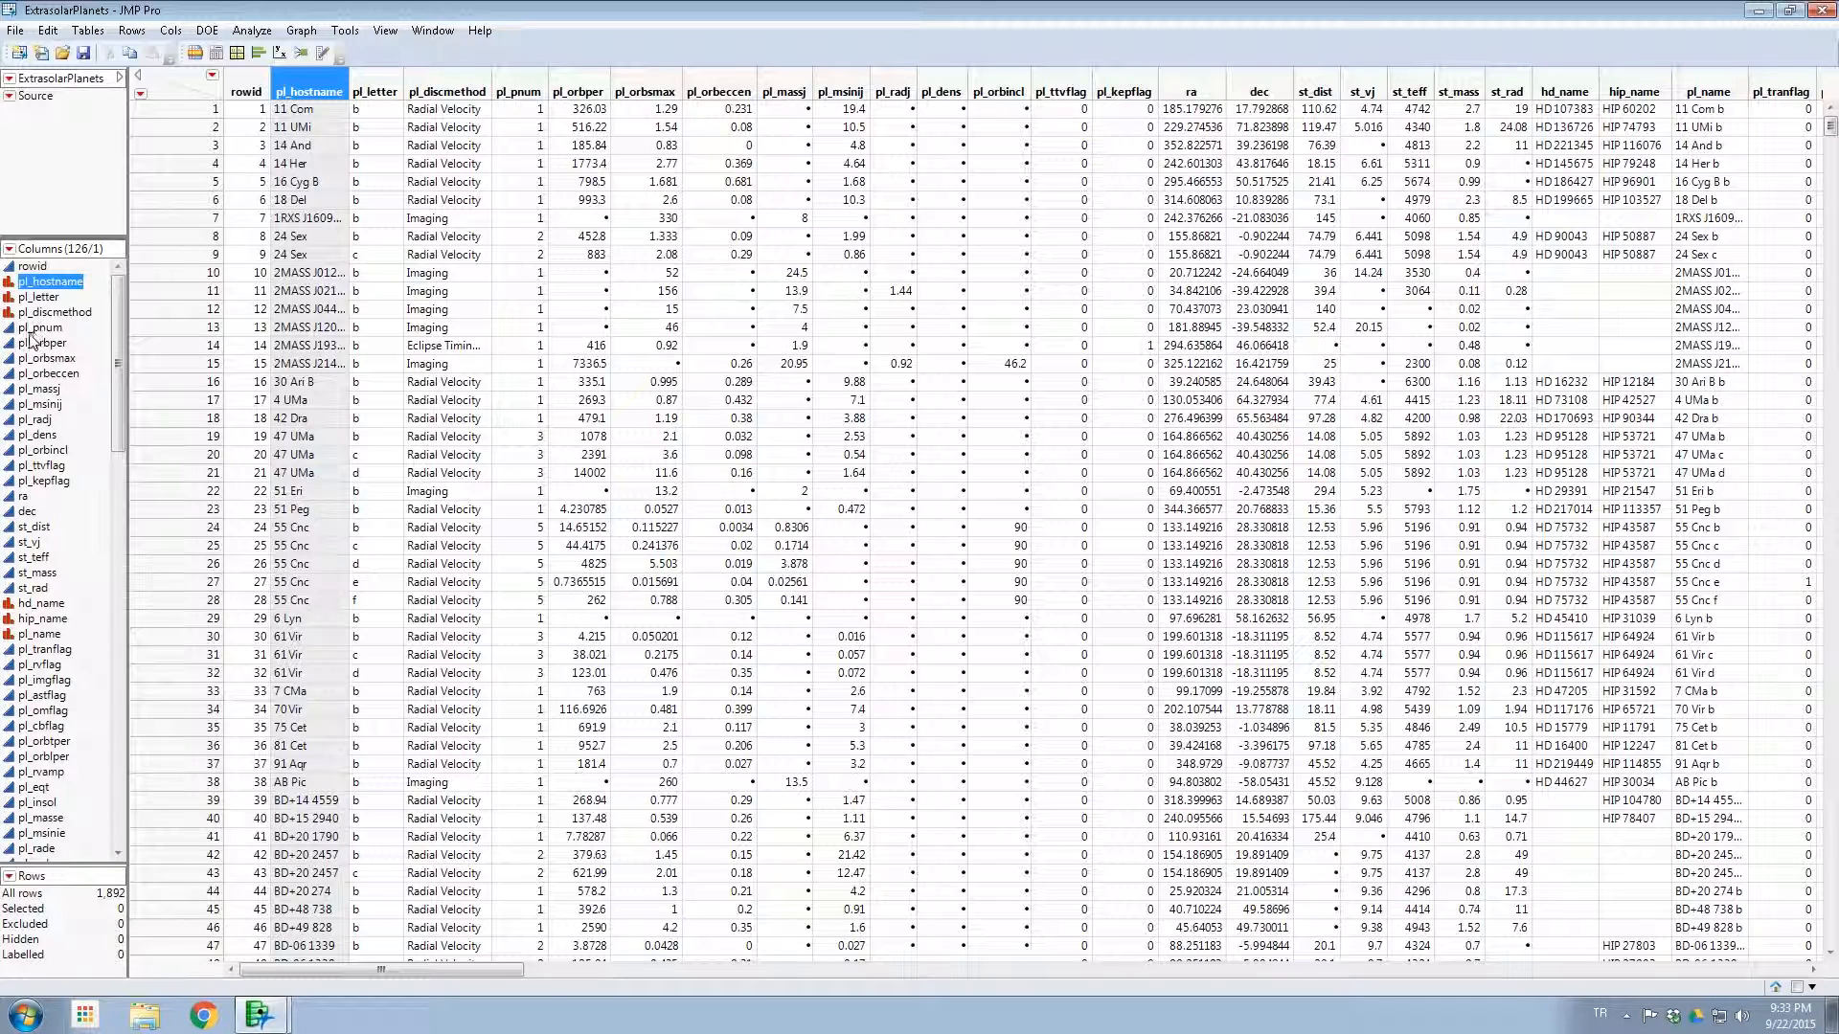
left_click(54, 328)
left_click(48, 357)
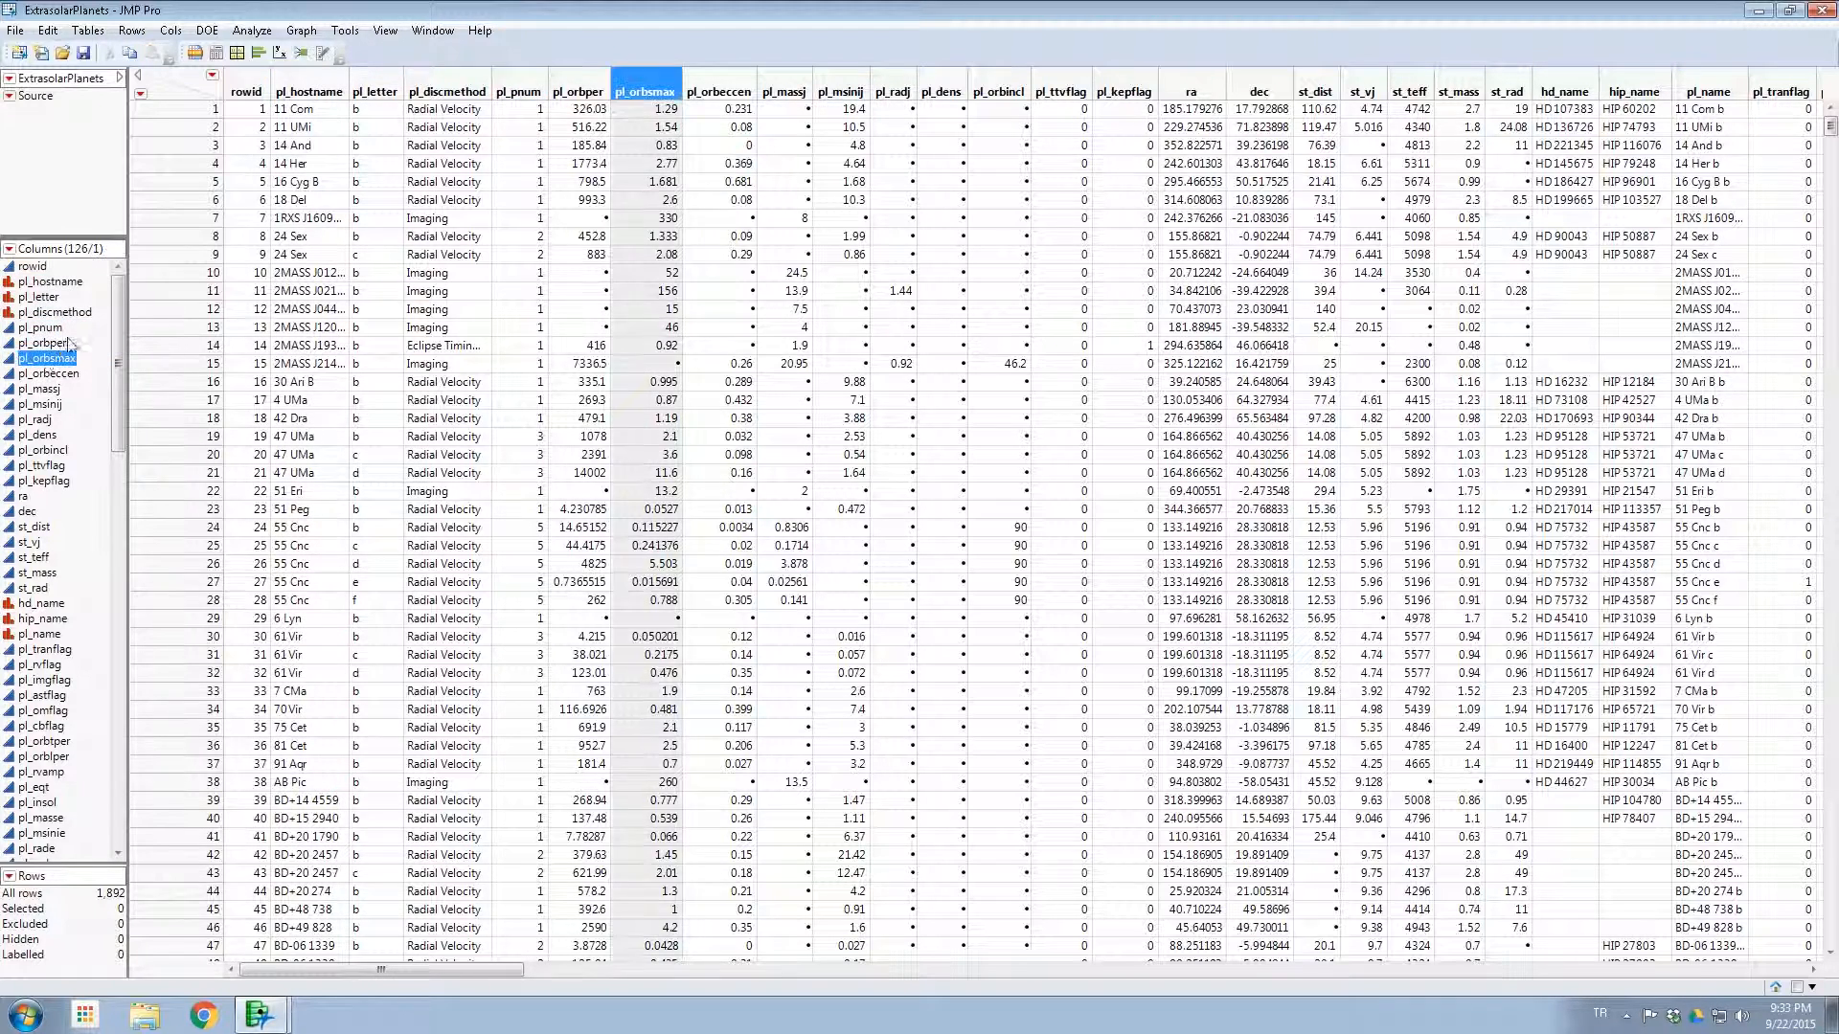
left_click(556, 90)
left_click(674, 84)
left_click(709, 84)
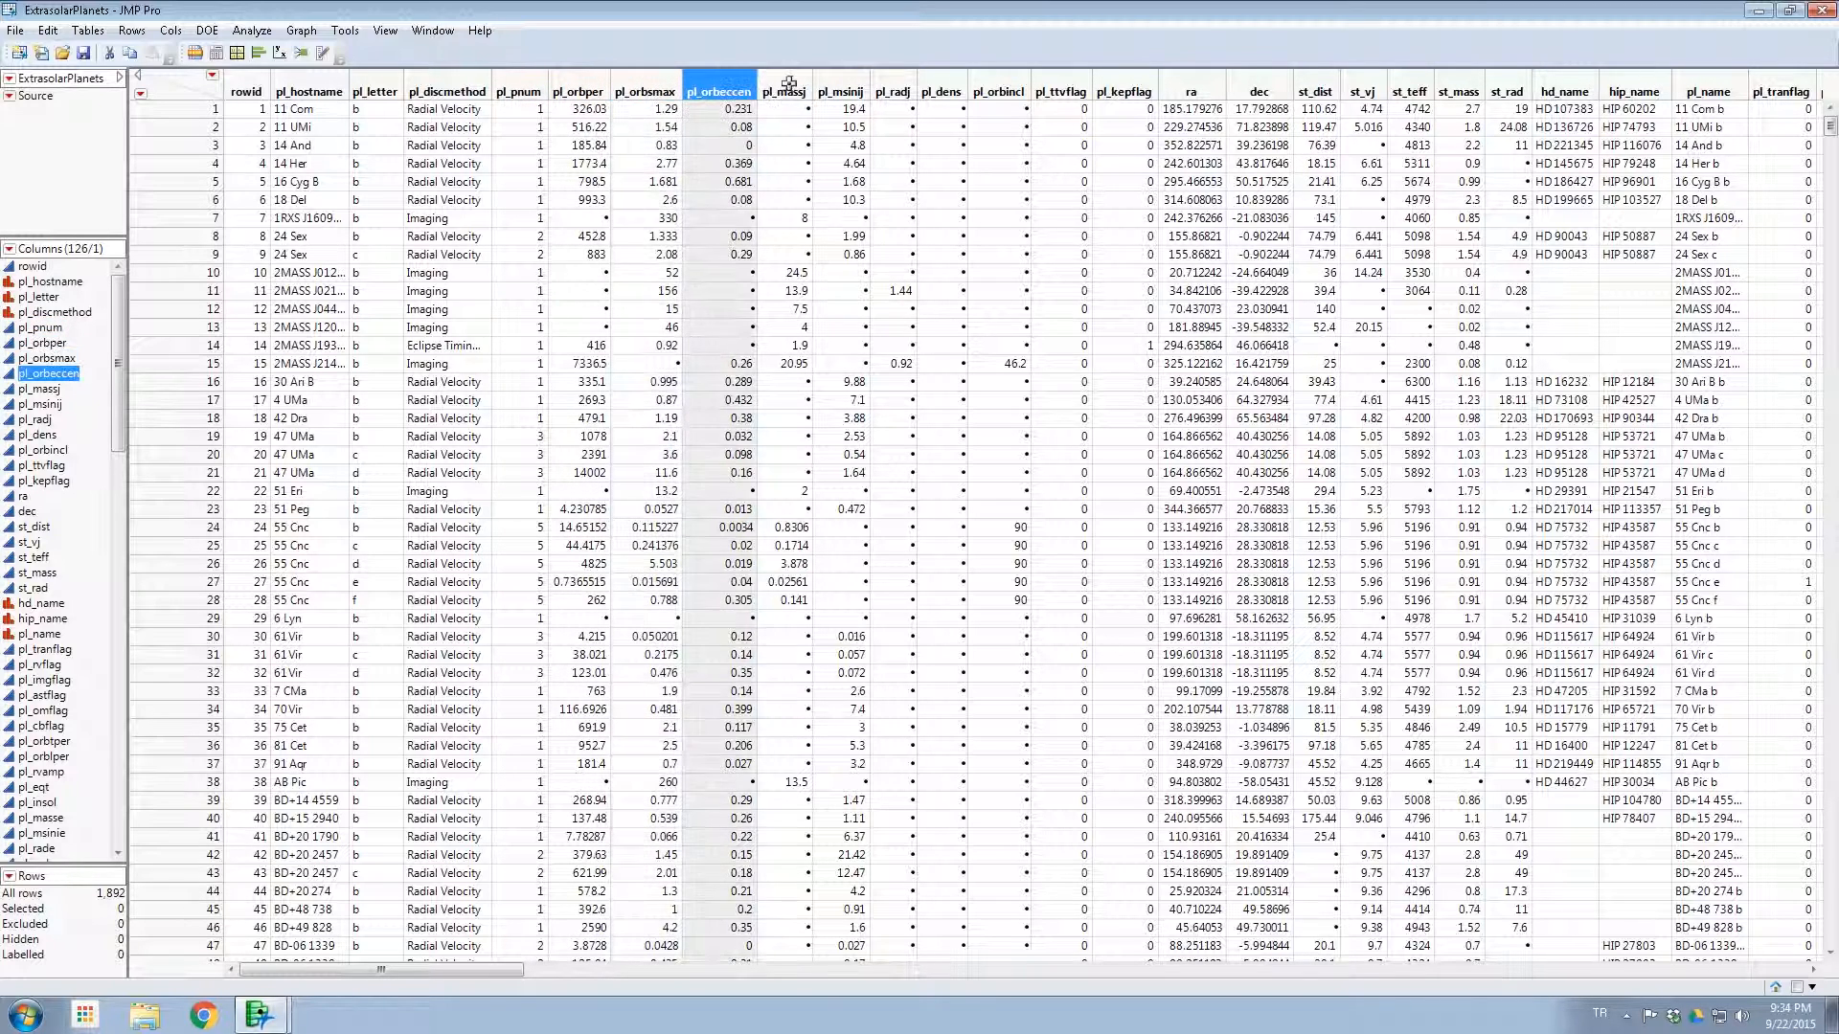
left_click(844, 88)
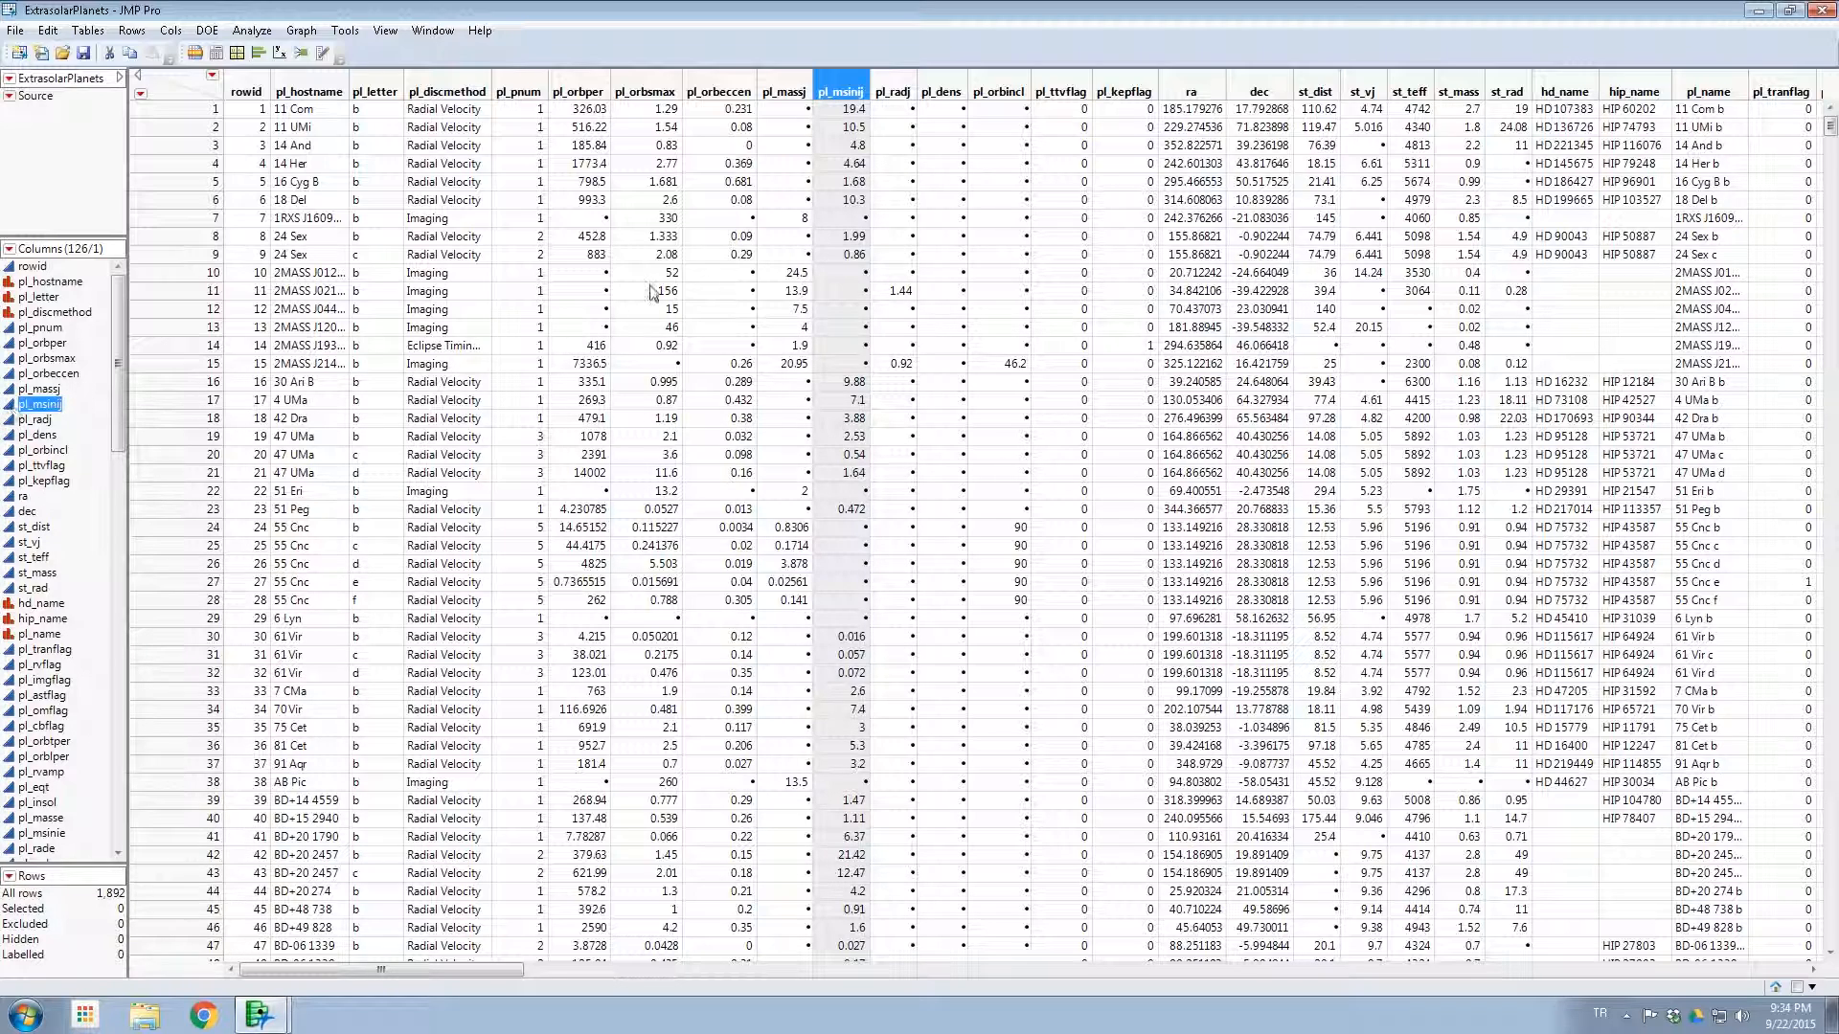
Step: Change the modeling type of the pl_pnum column to Ordinal in its column info
left_click(525, 84)
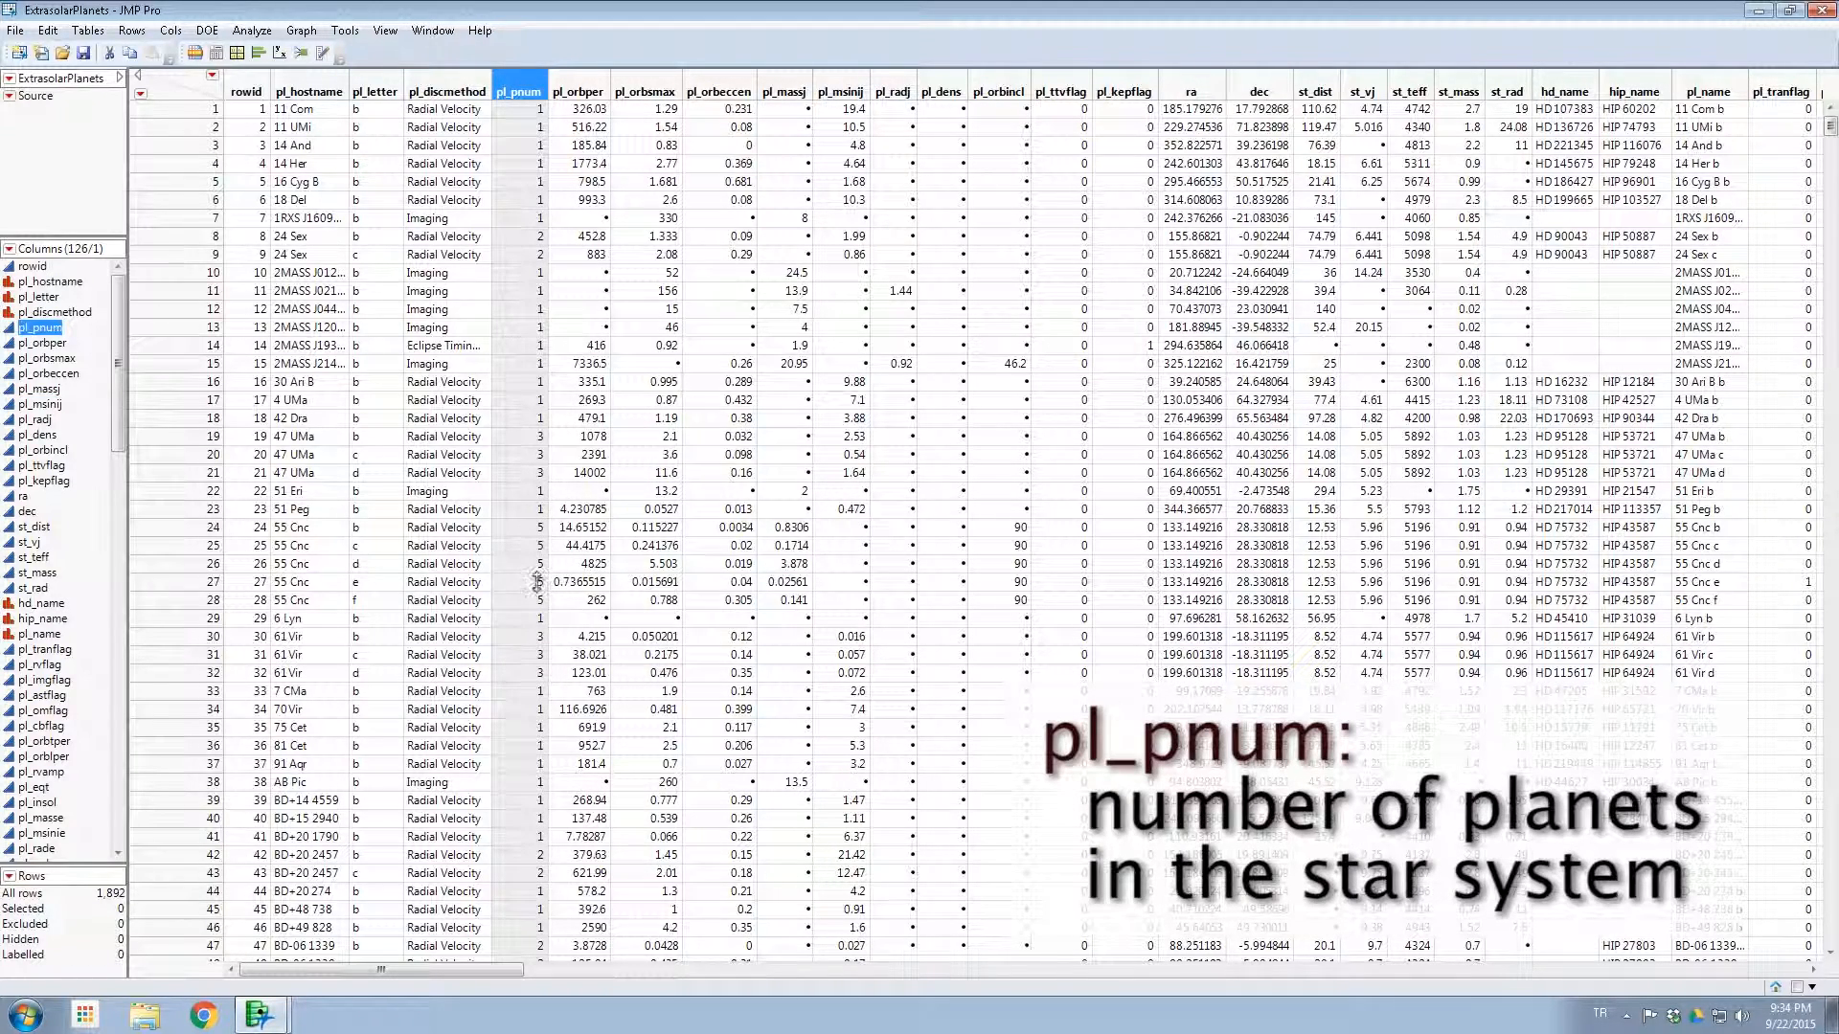
right_click(520, 84)
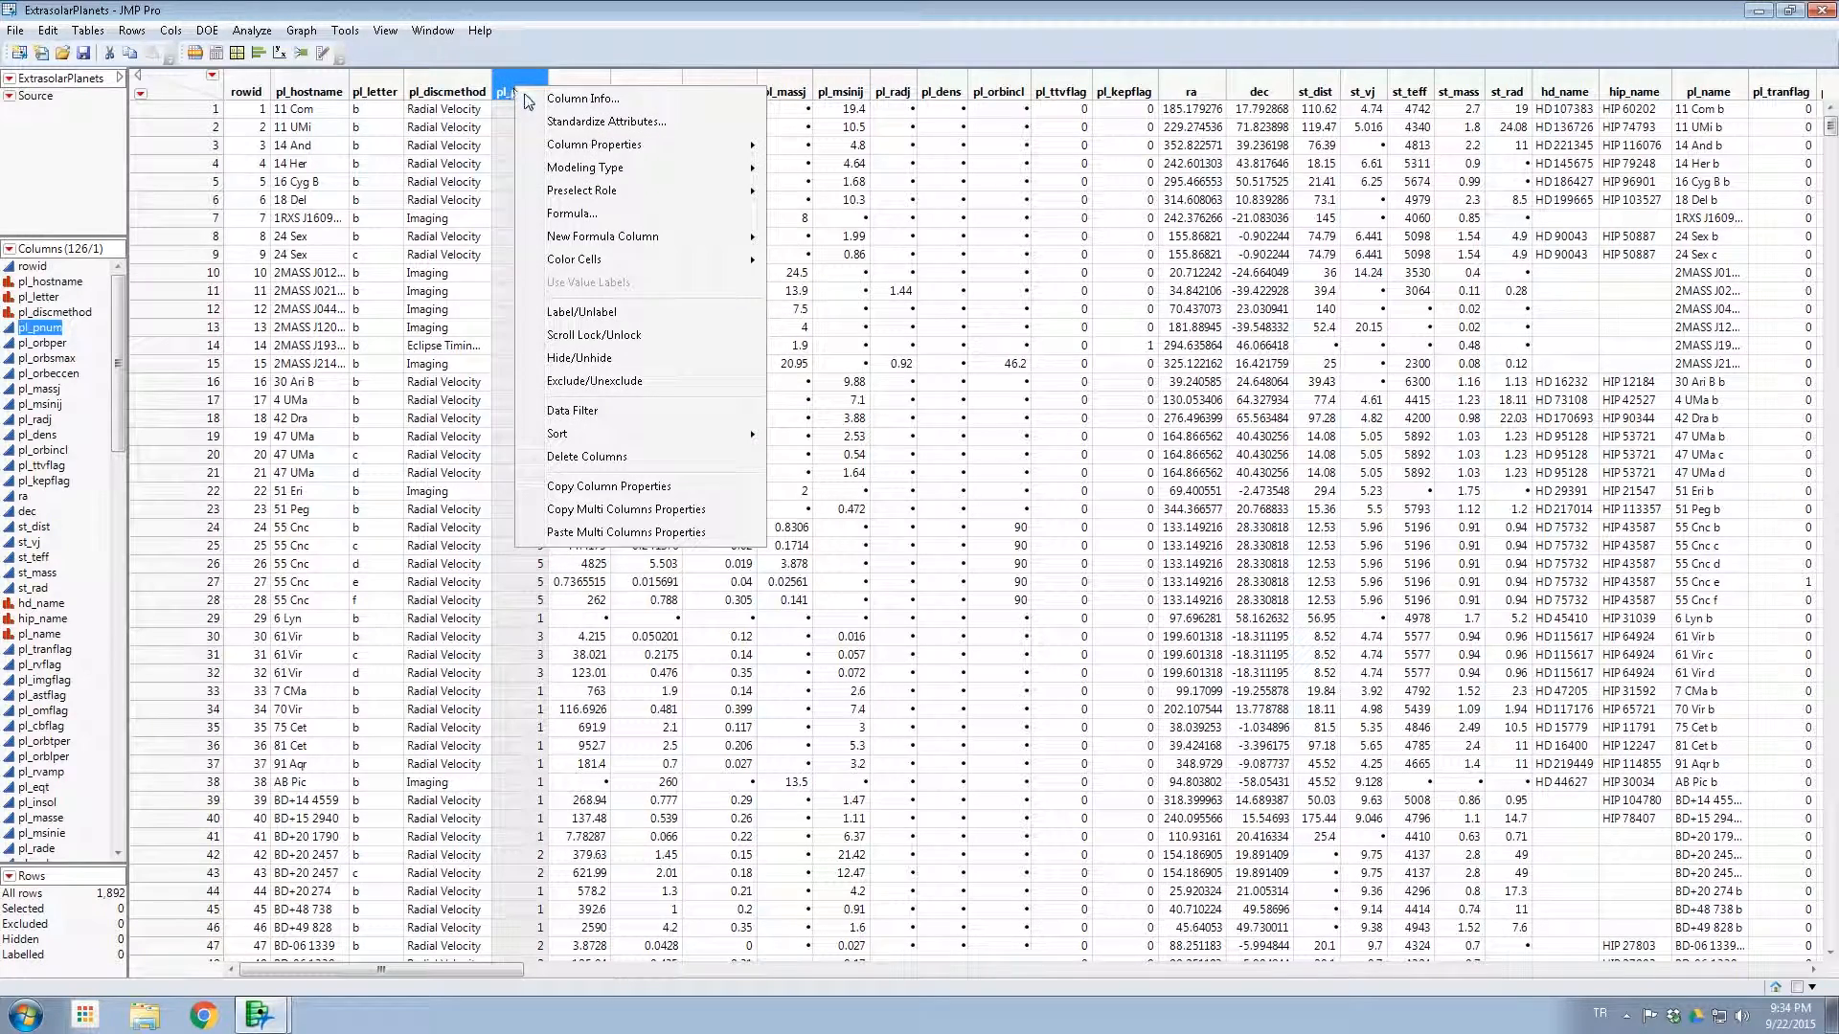
left_click(582, 100)
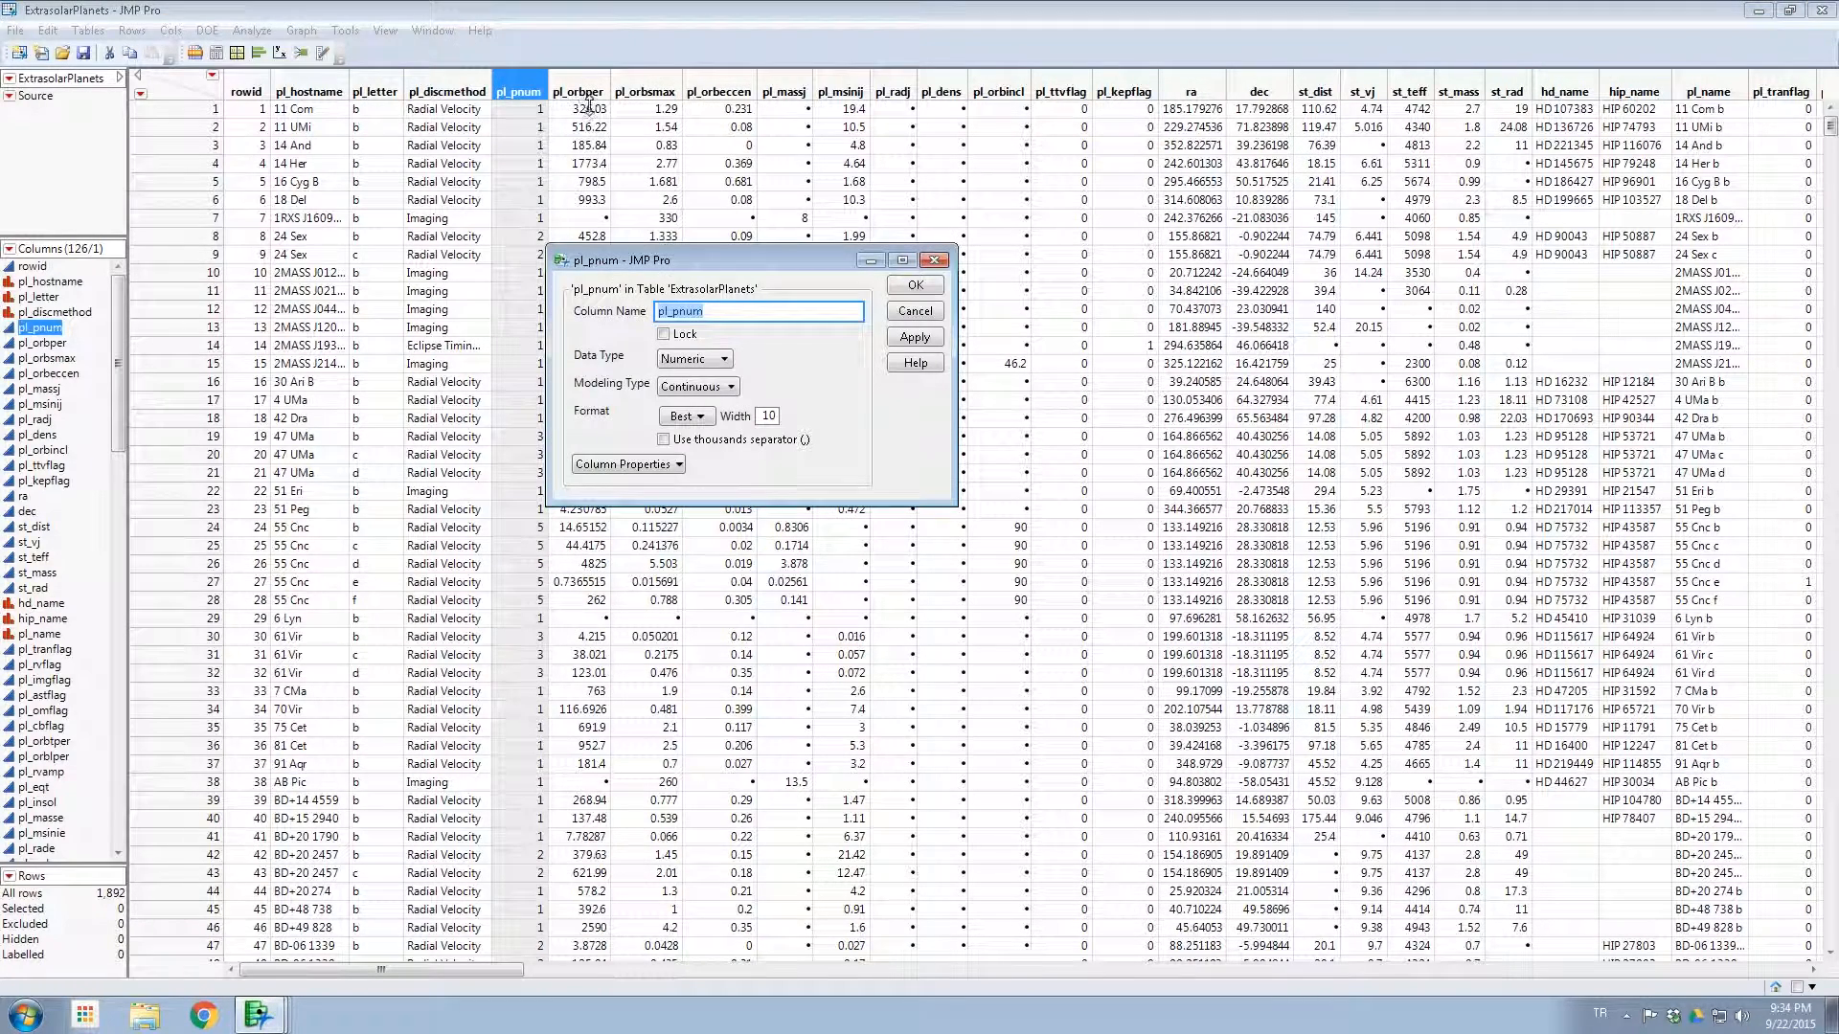
left_click(728, 387)
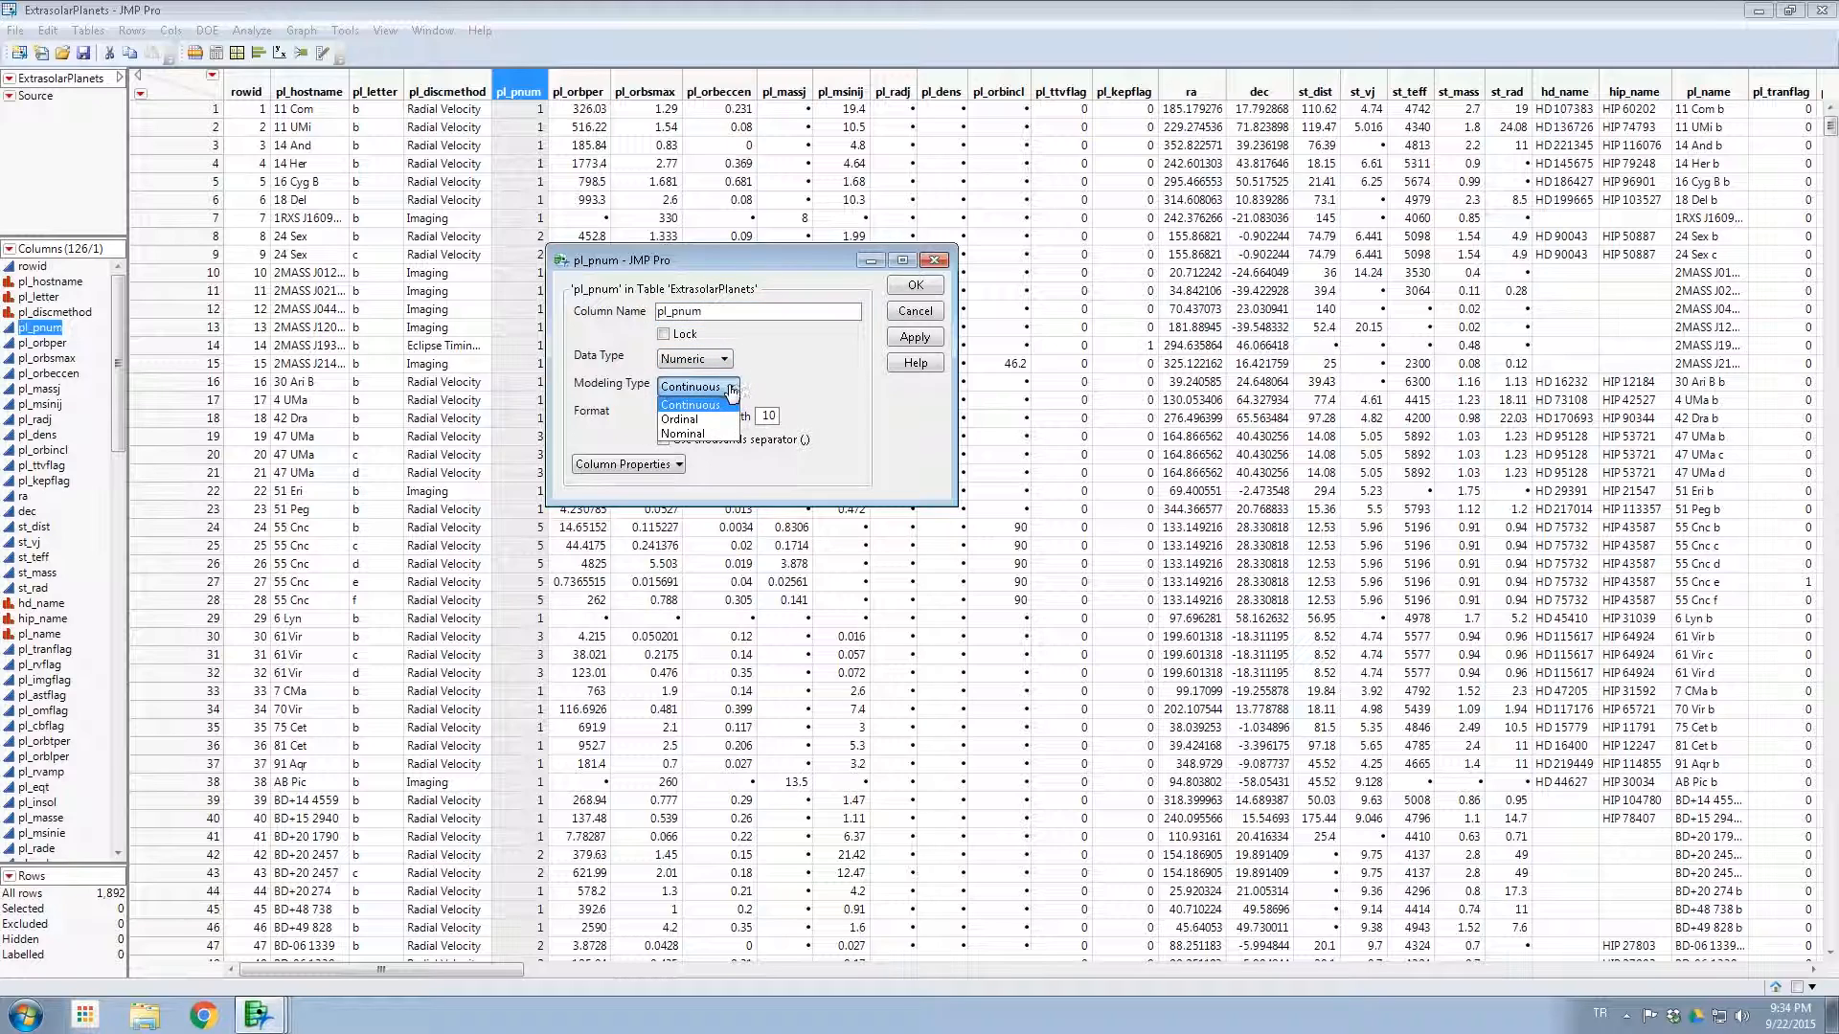
left_click(700, 427)
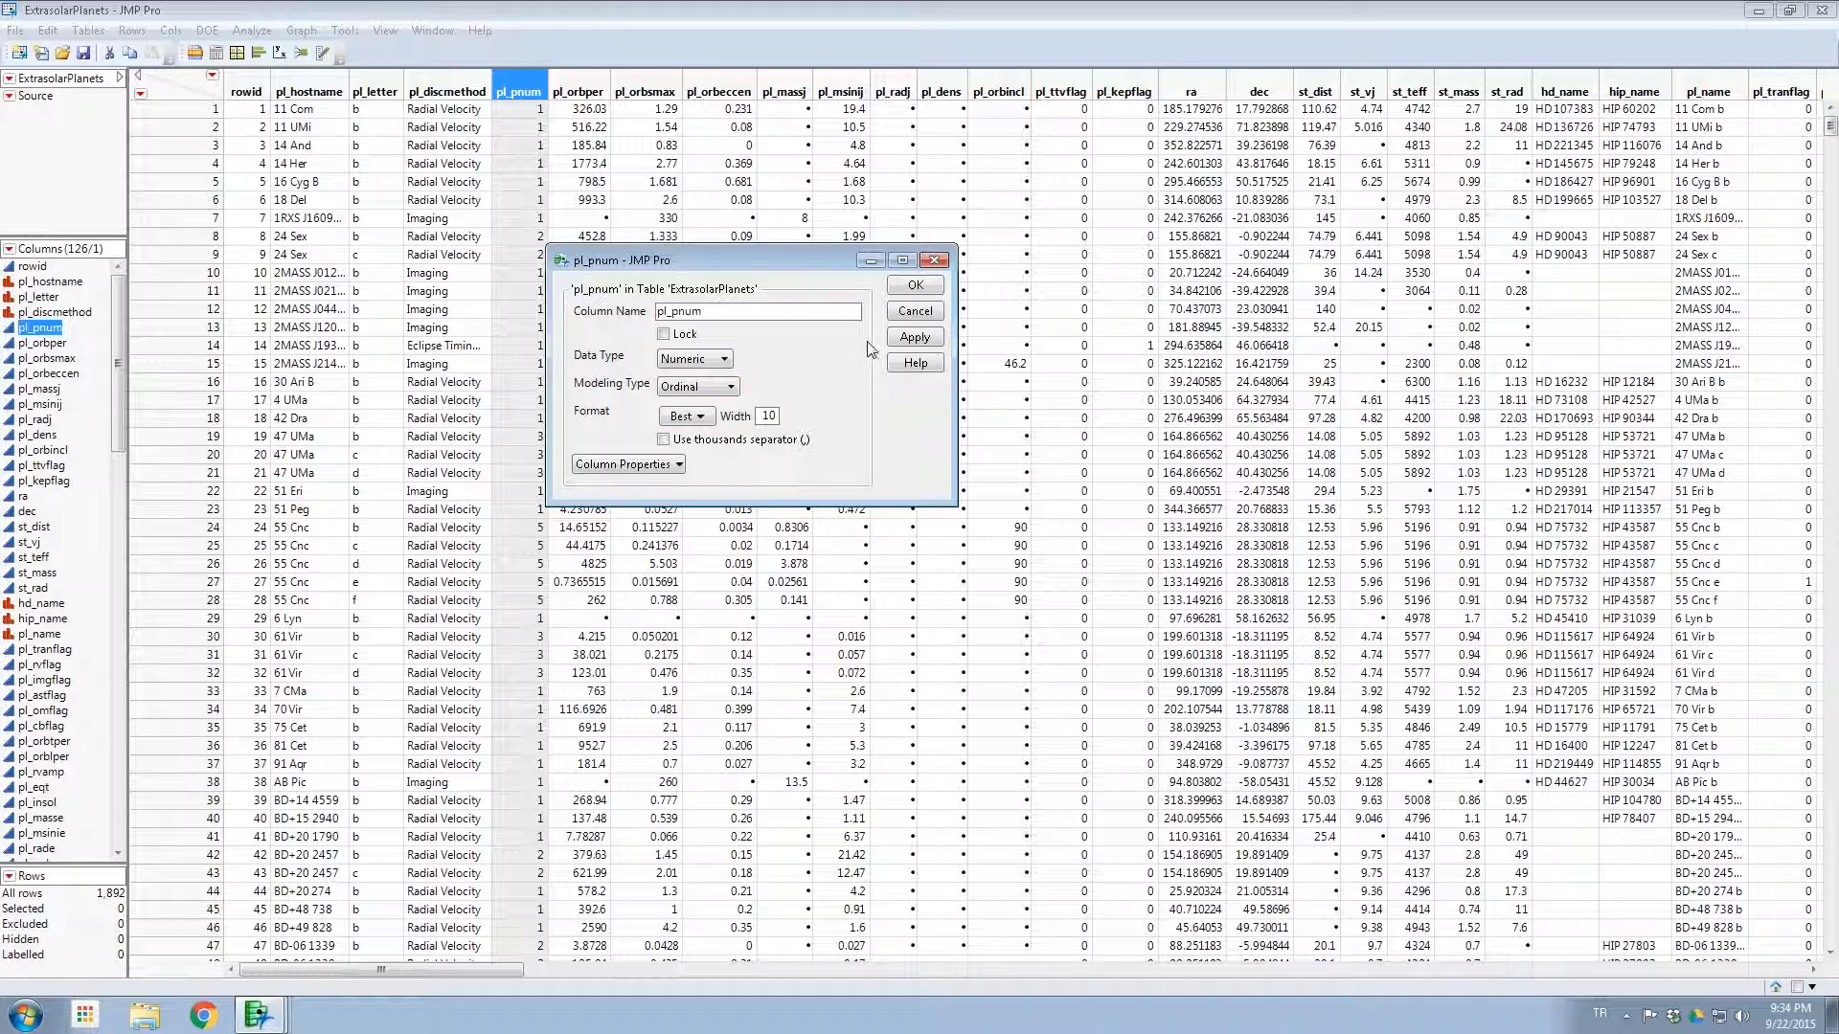
left_click(920, 288)
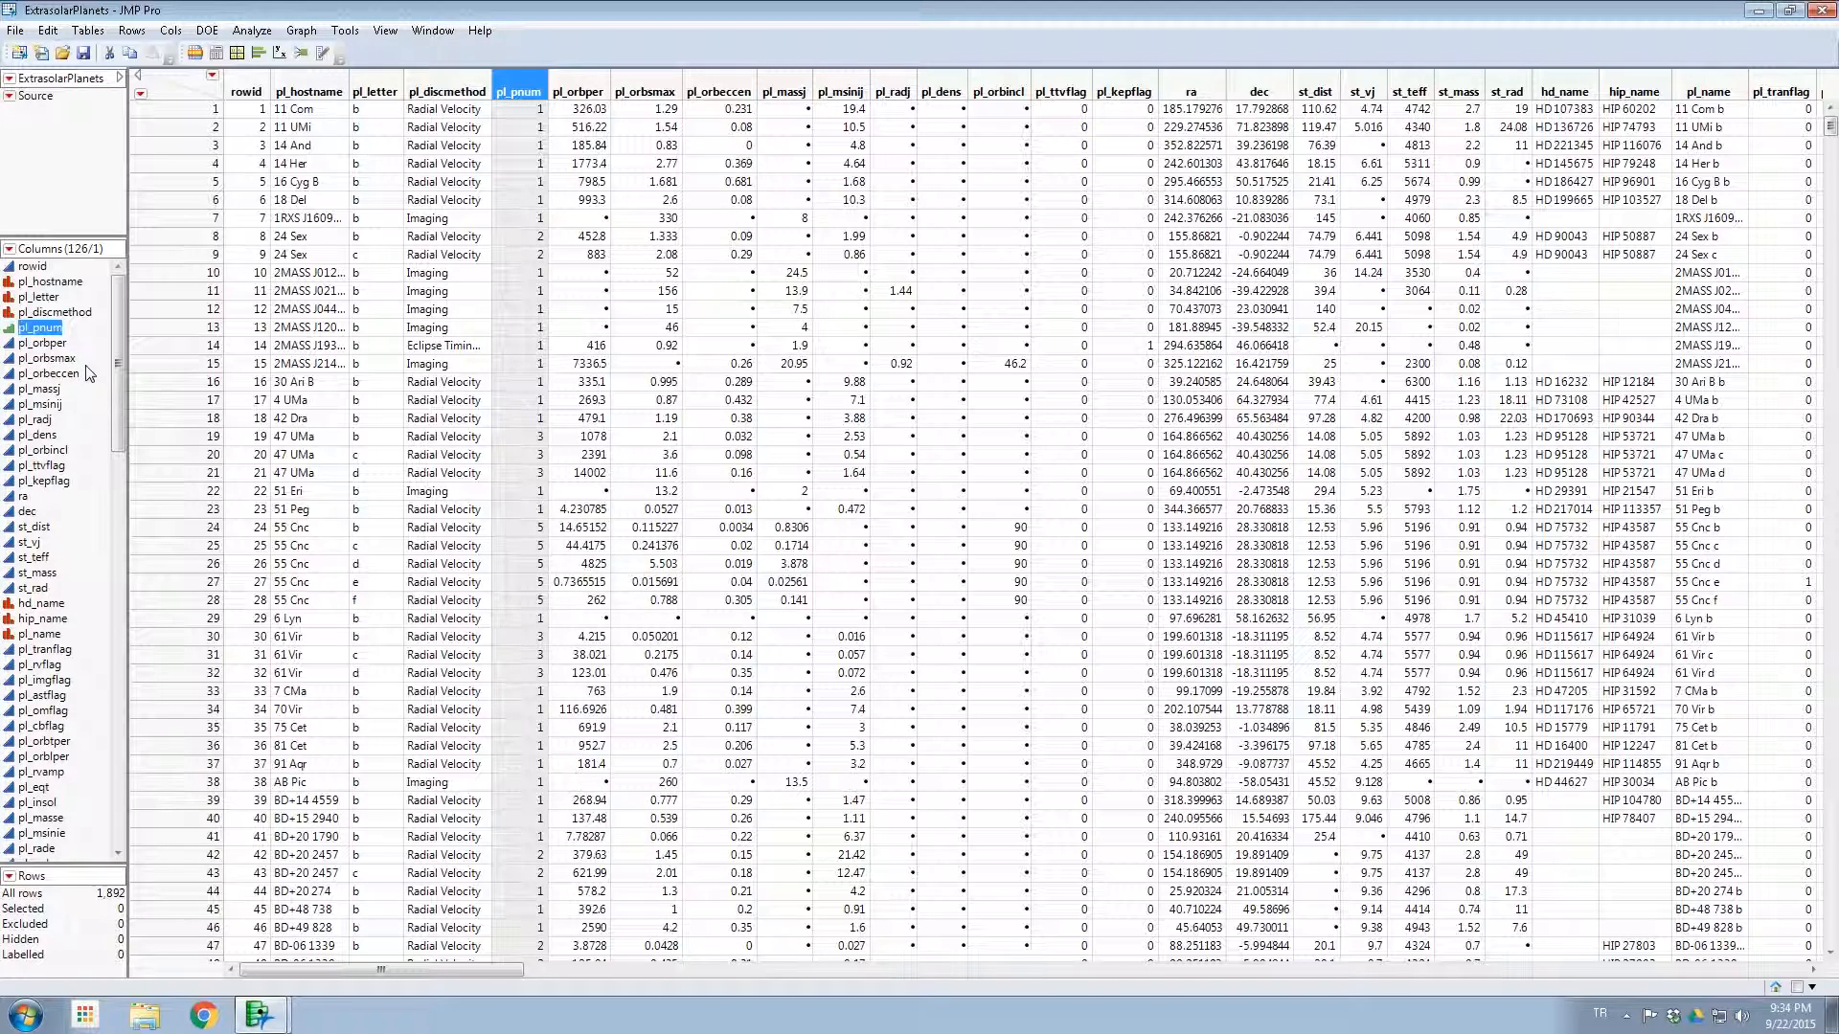
Step: Examine the pl_hostname column's data type and modeling type in its column info, and close it without changes
left_click(49, 283)
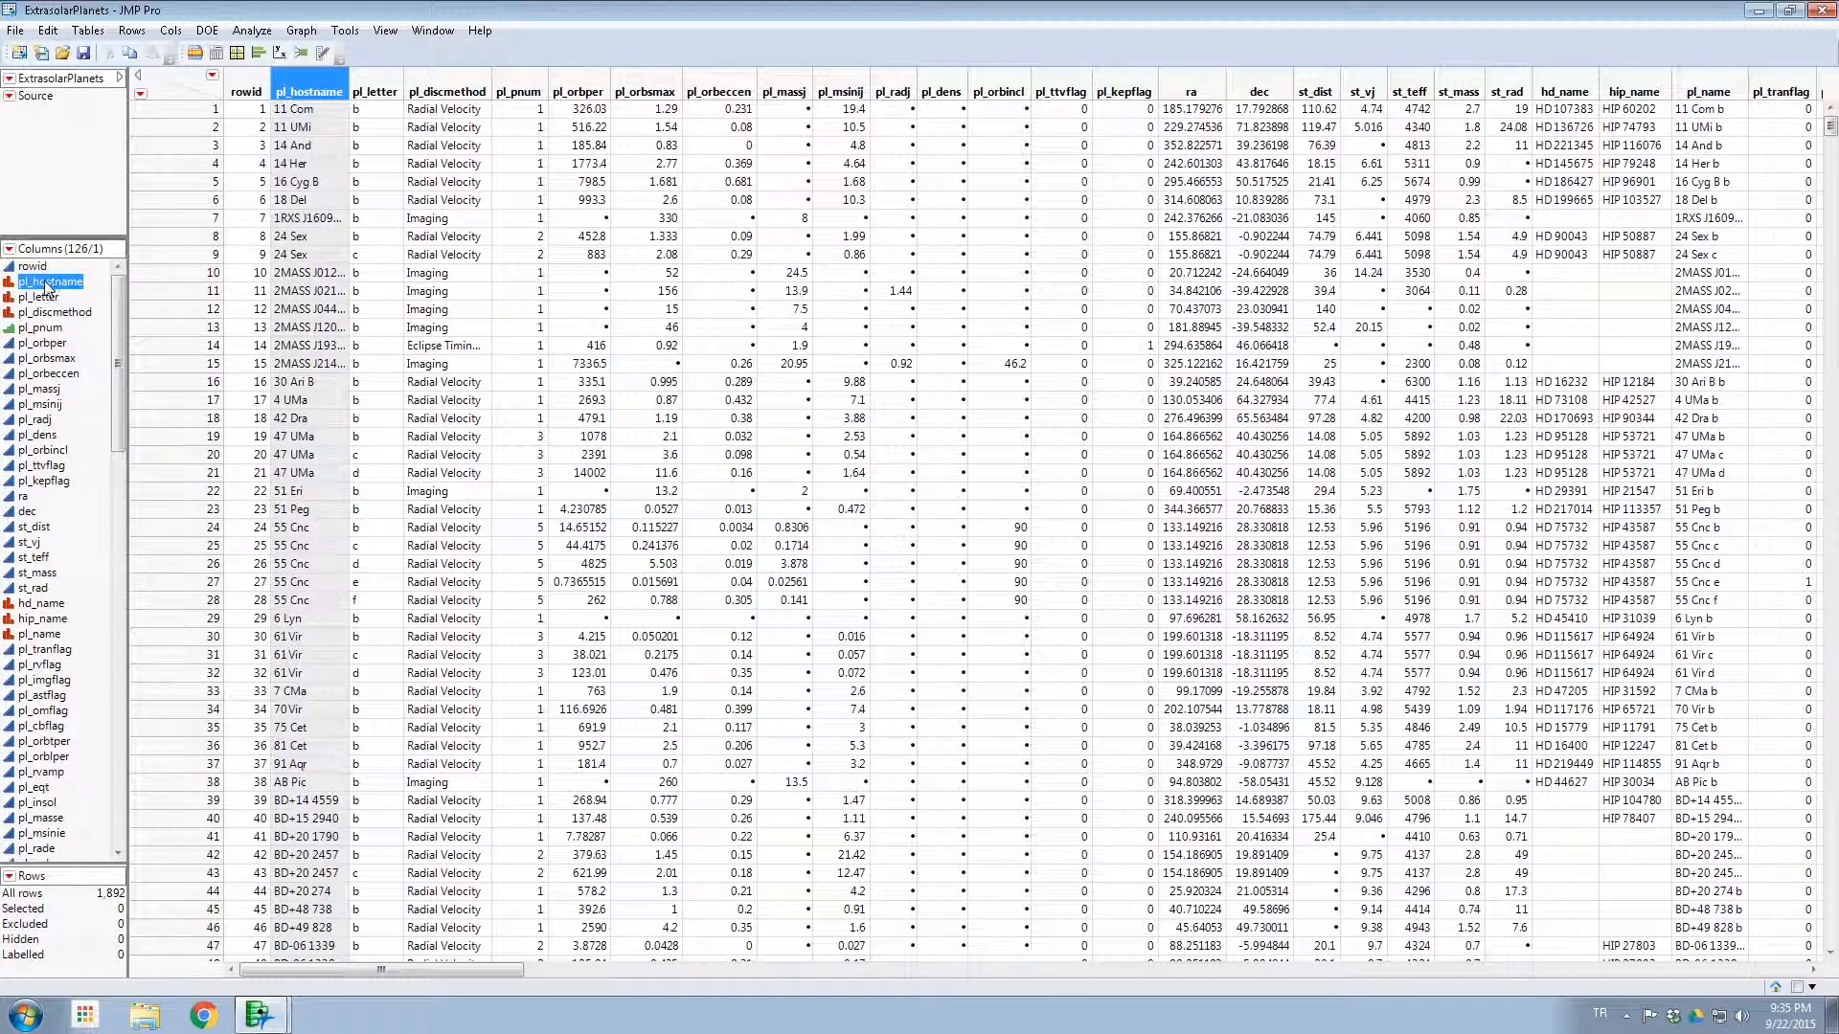
left_click(42, 297)
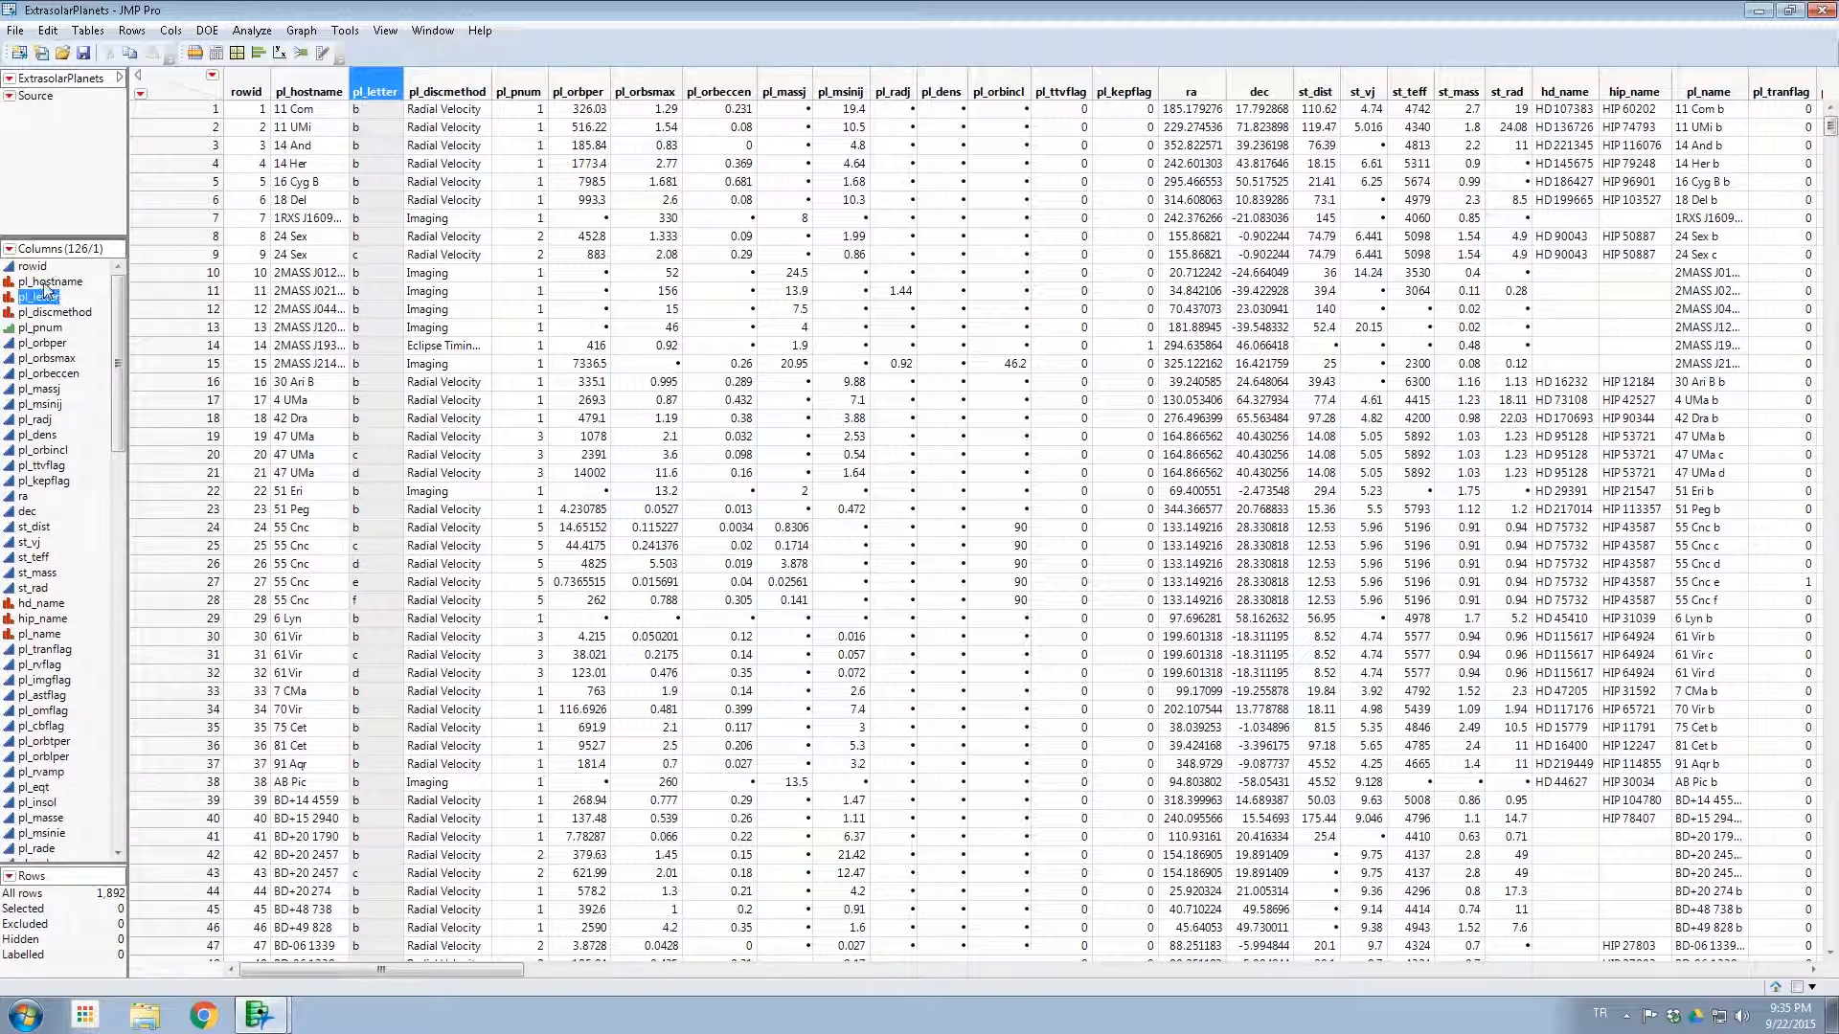
left_click(18, 285)
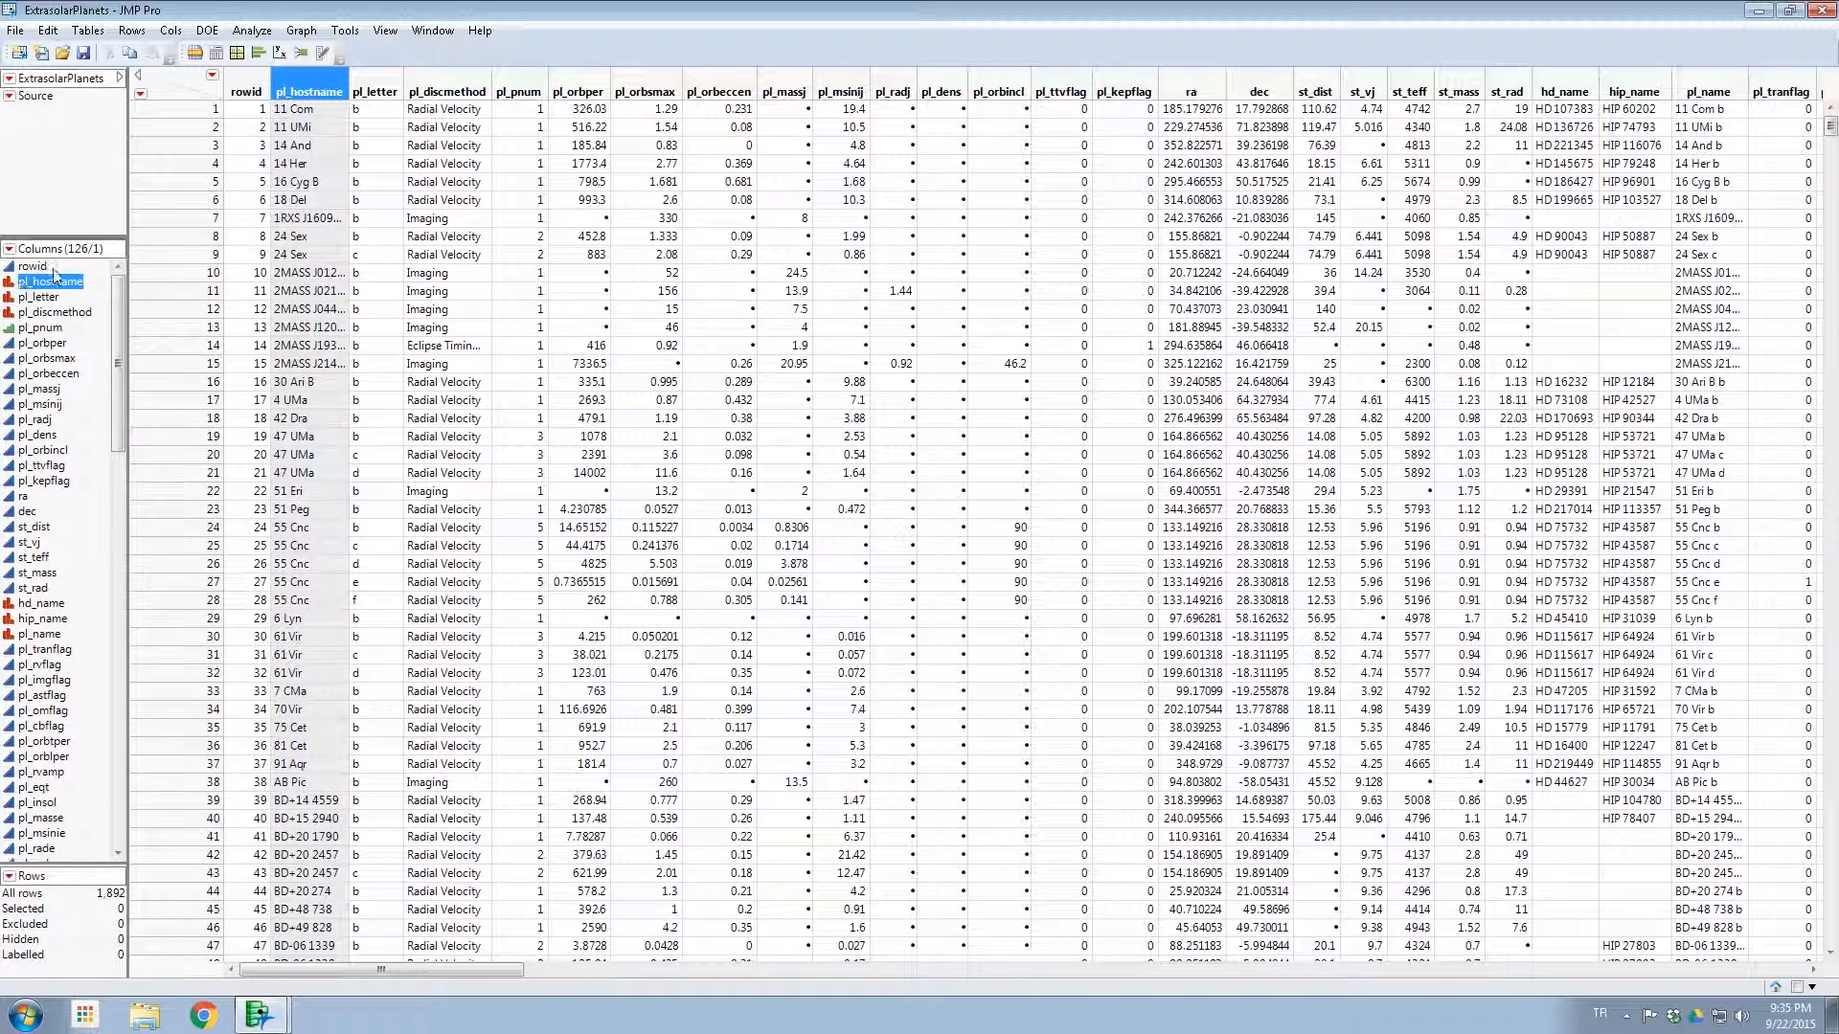
right_click(316, 84)
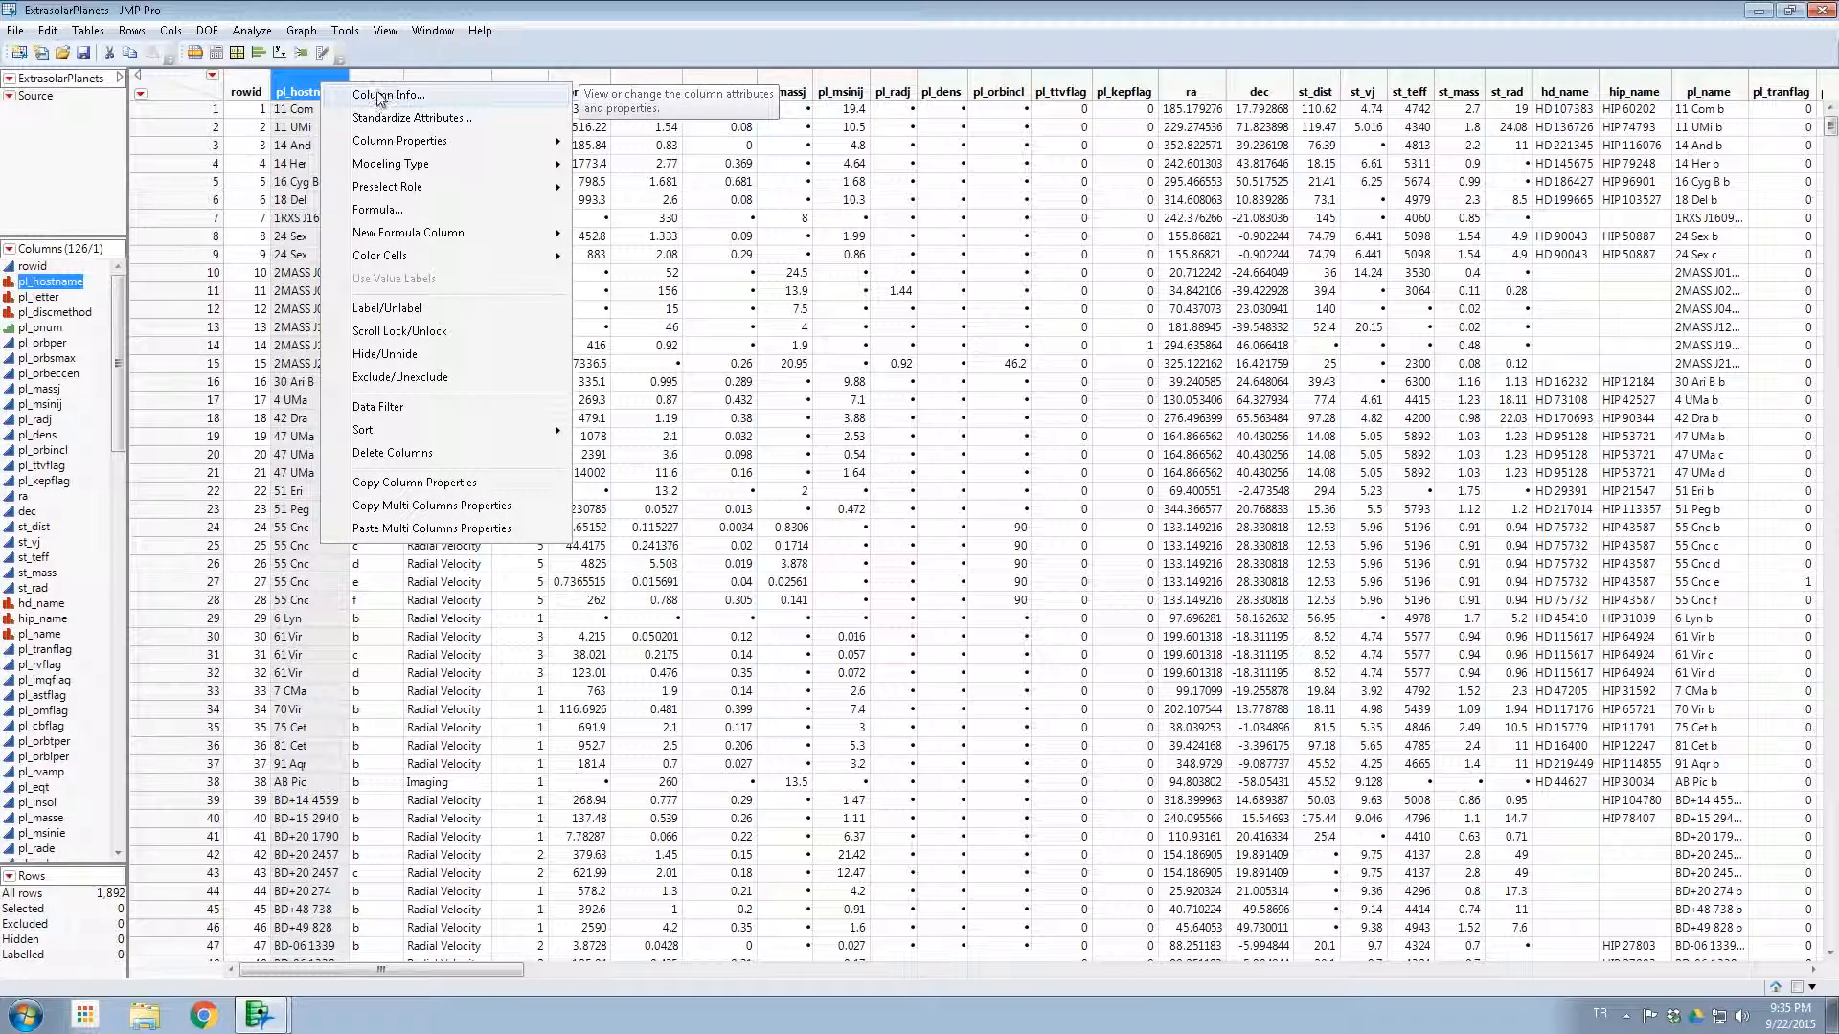
left_click(381, 96)
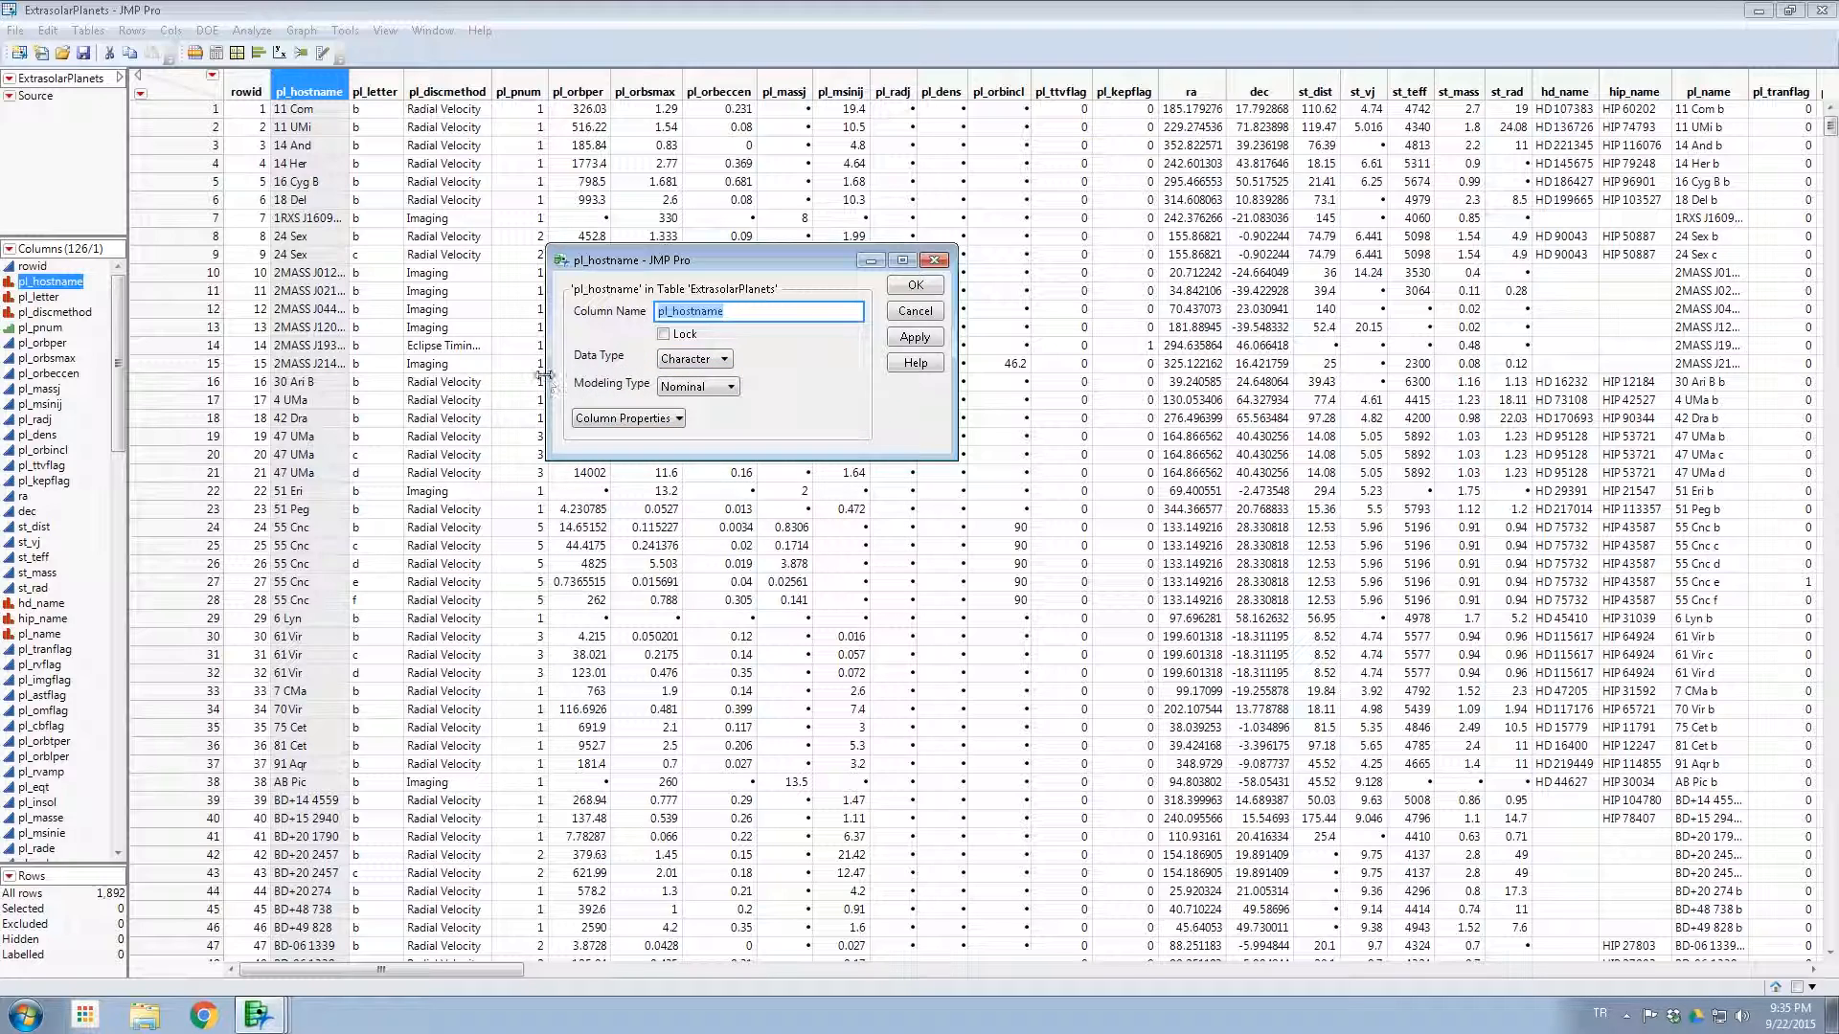
left_click(726, 387)
left_click(726, 386)
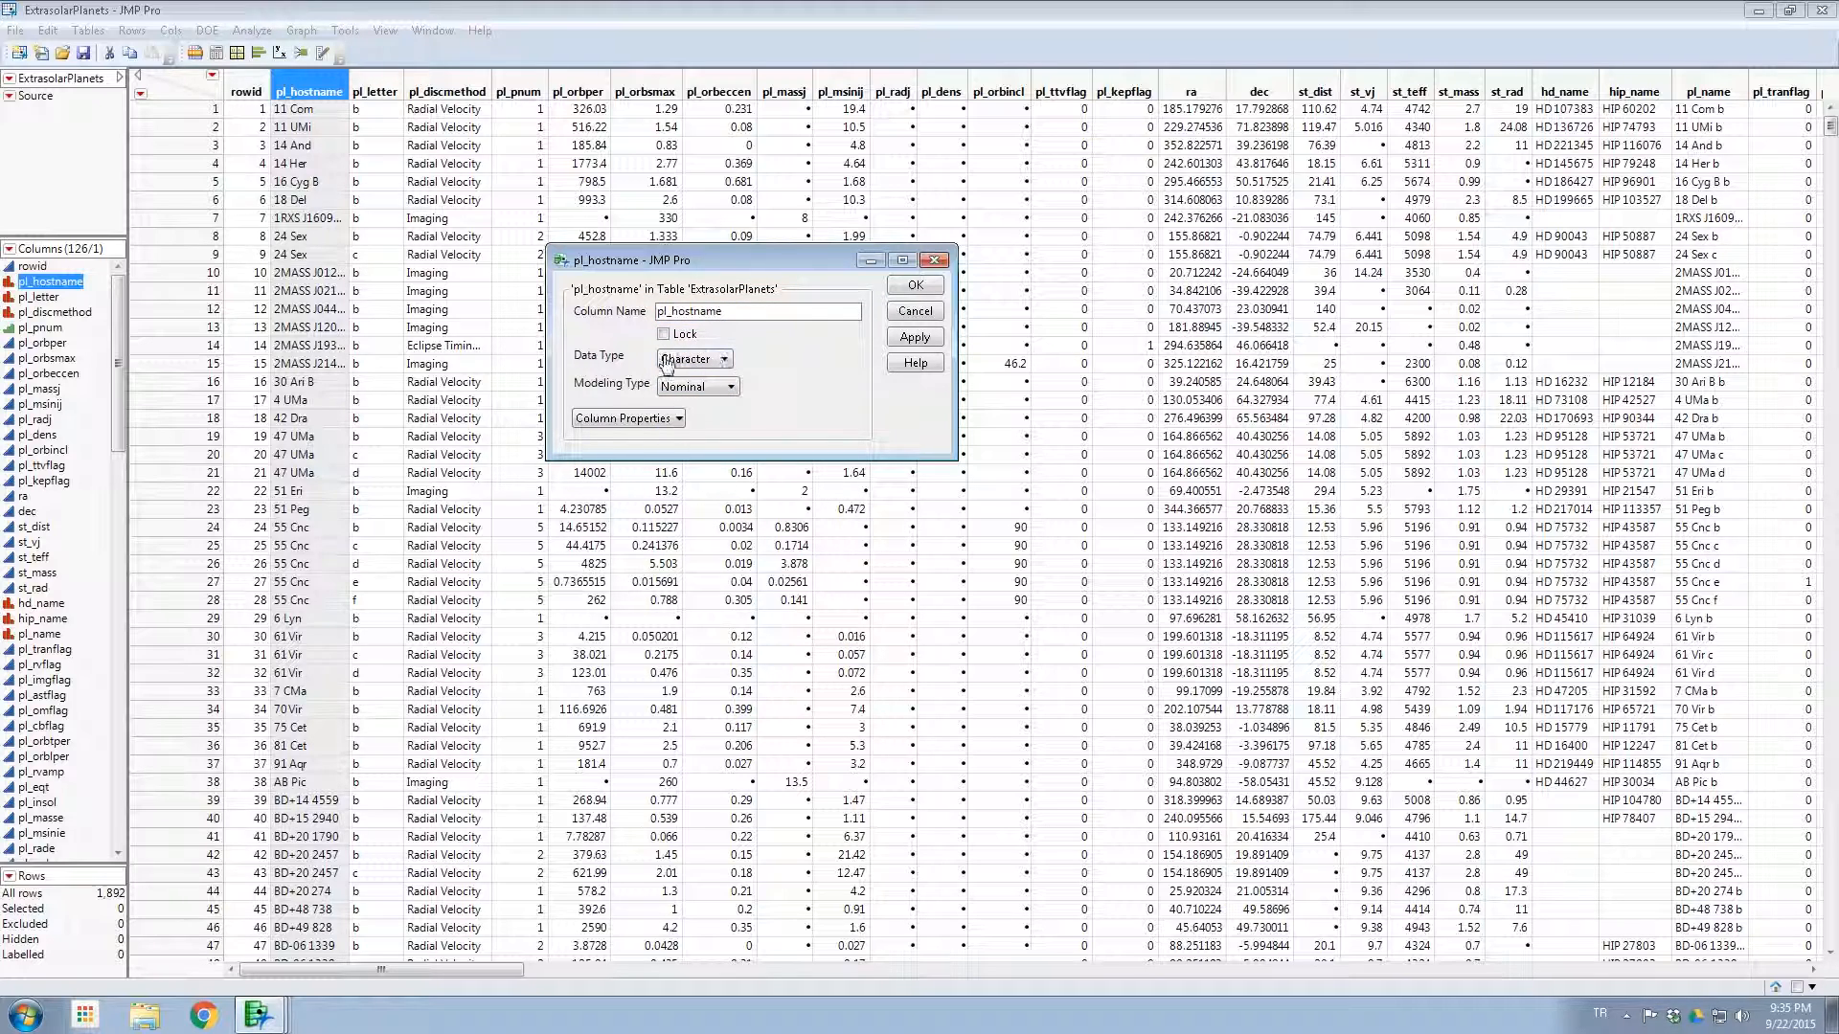
left_click(916, 285)
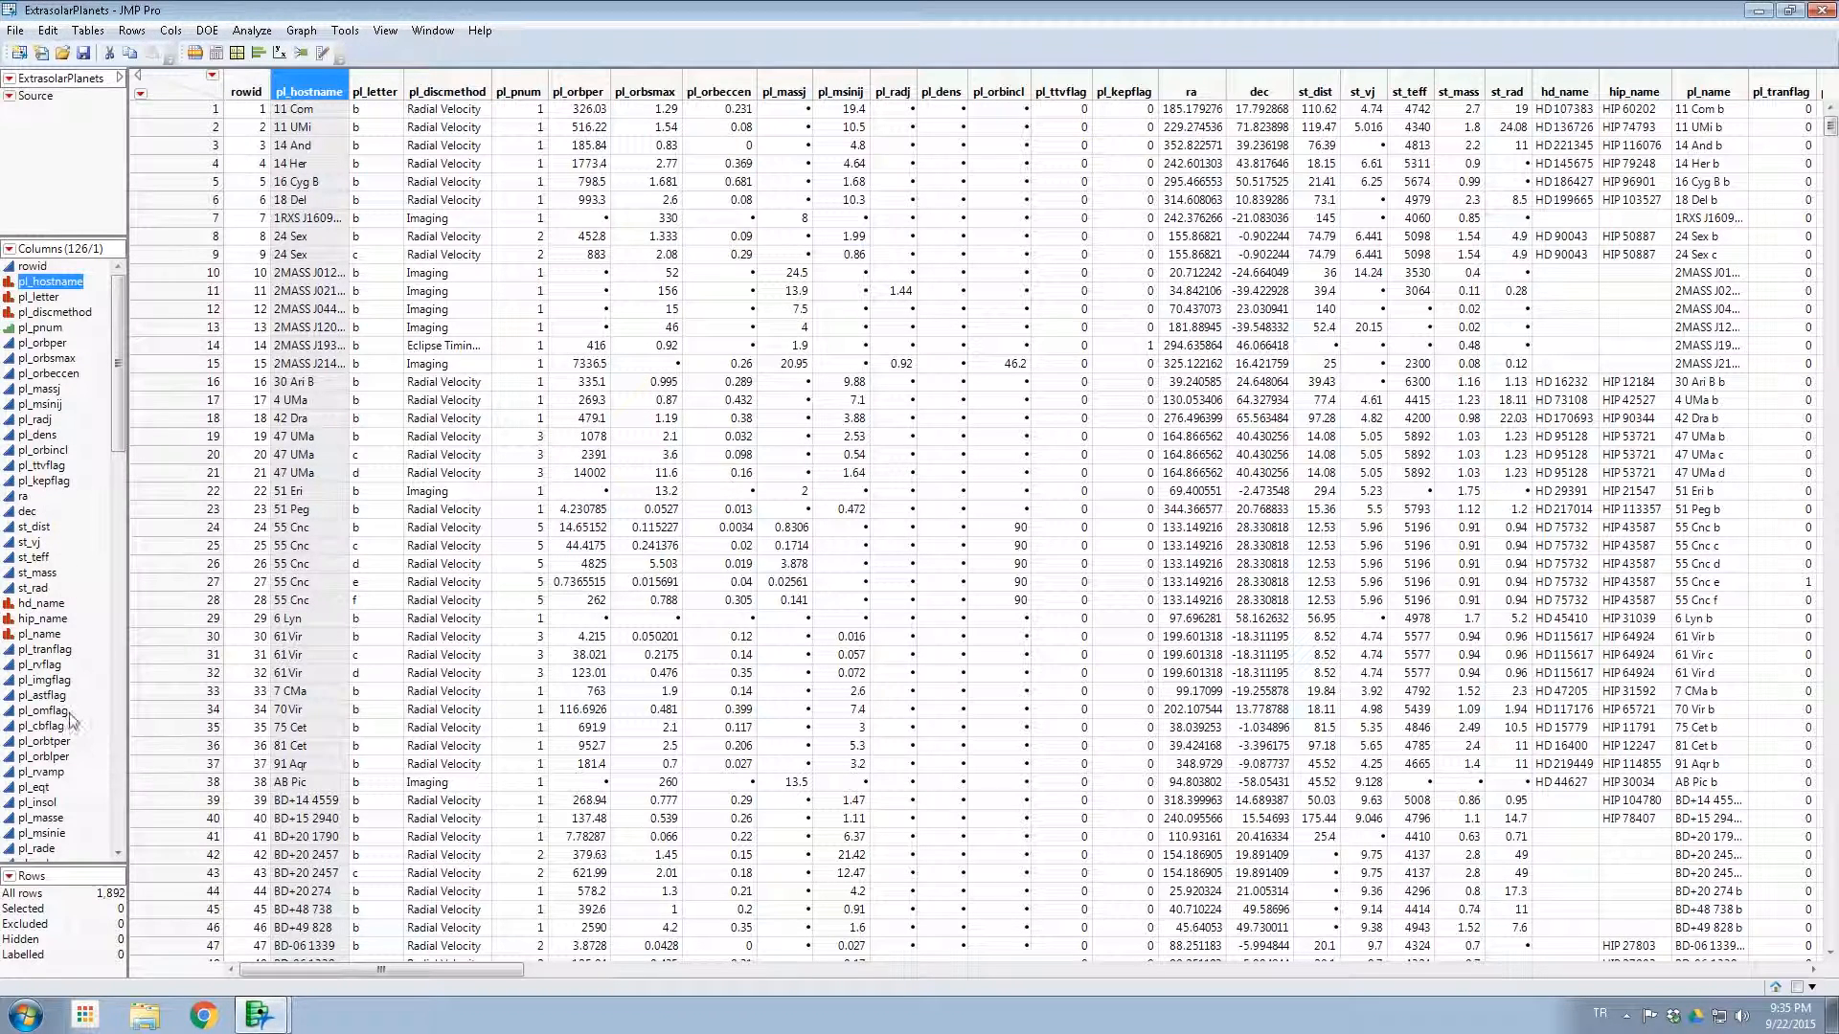
Step: Check the rowid column against the row numbers through the end of the table and delete that column
scroll(48, 592, "down", 8)
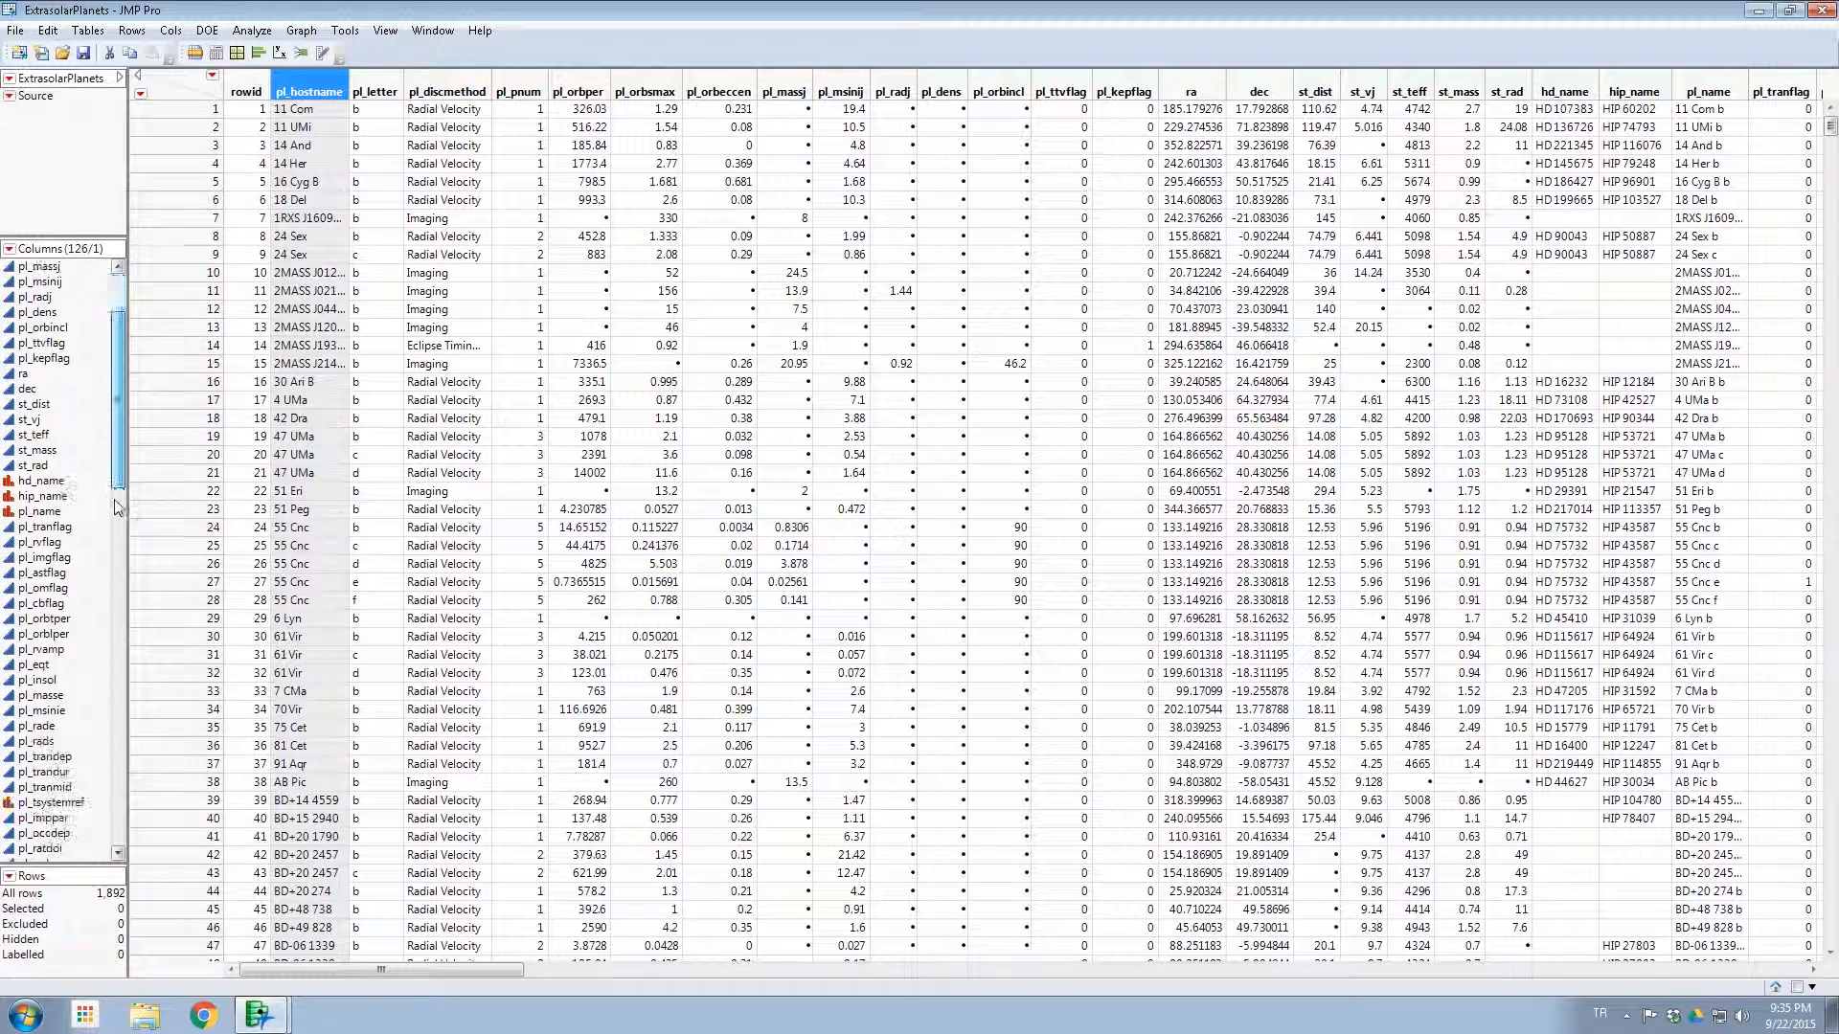
left_click_drag(117, 443, 116, 335)
left_click(34, 266)
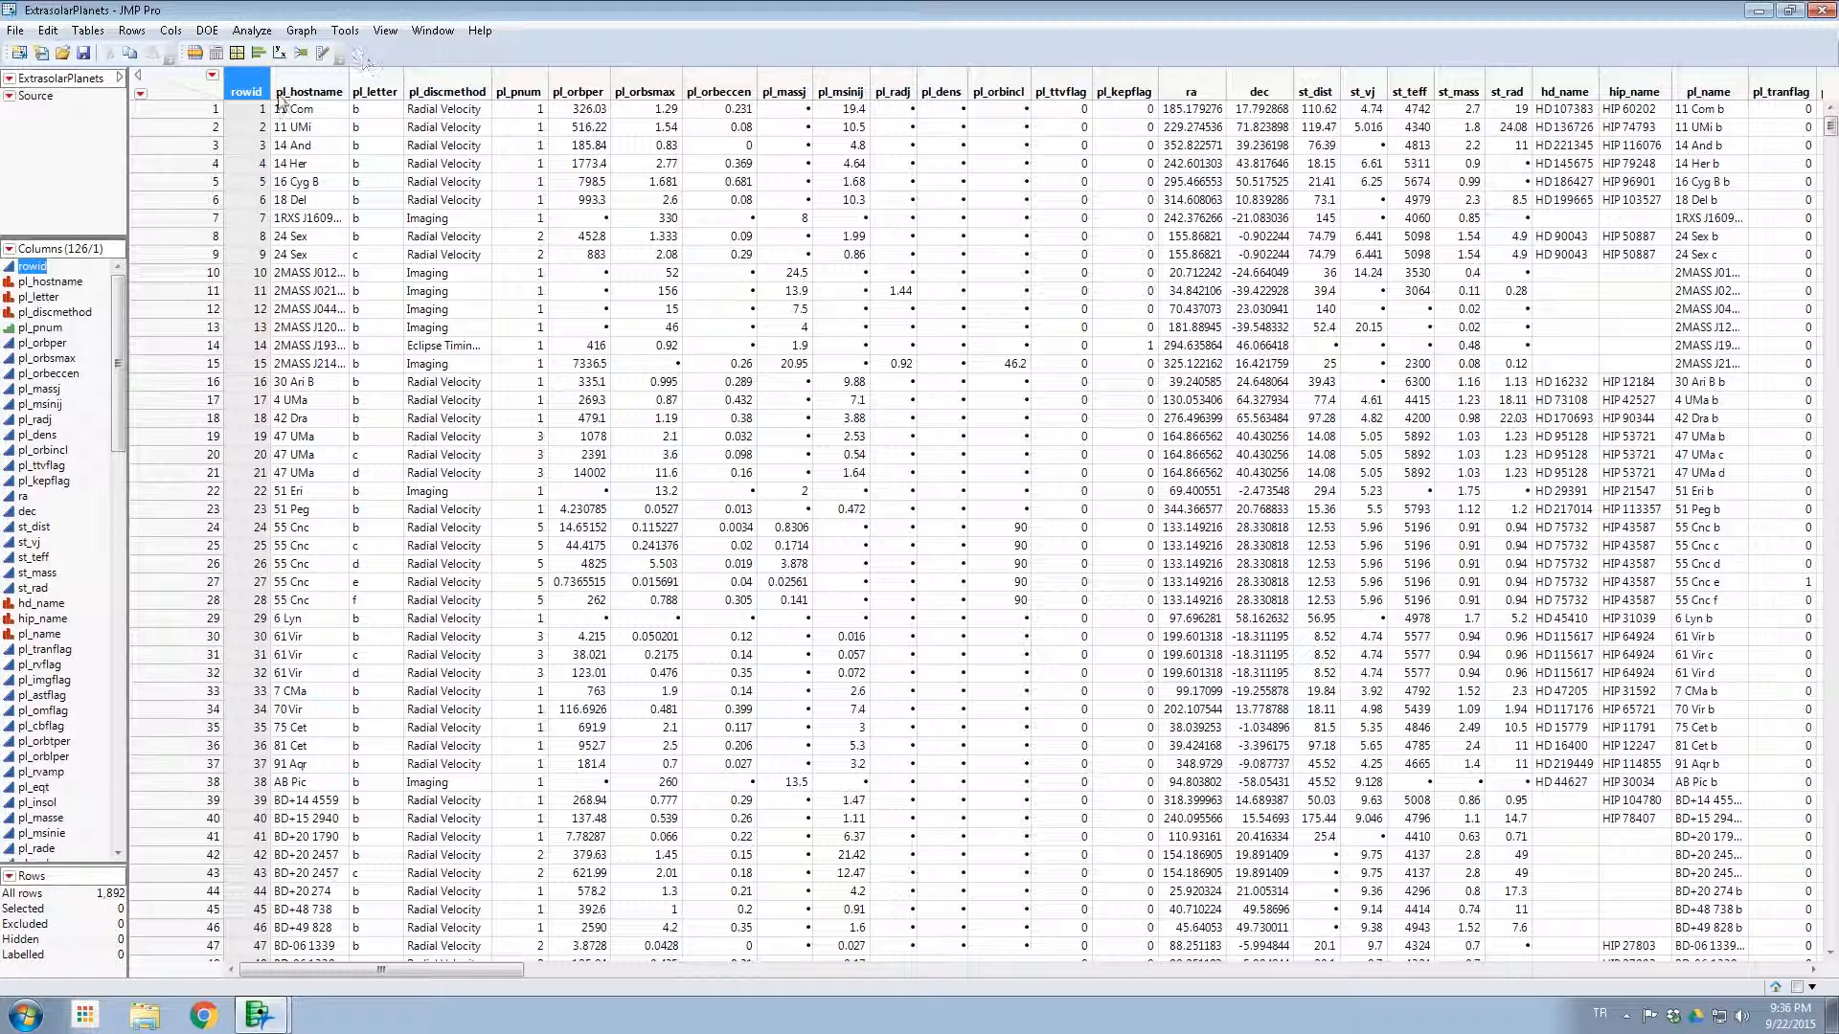
left_click_drag(246, 77, 230, 82)
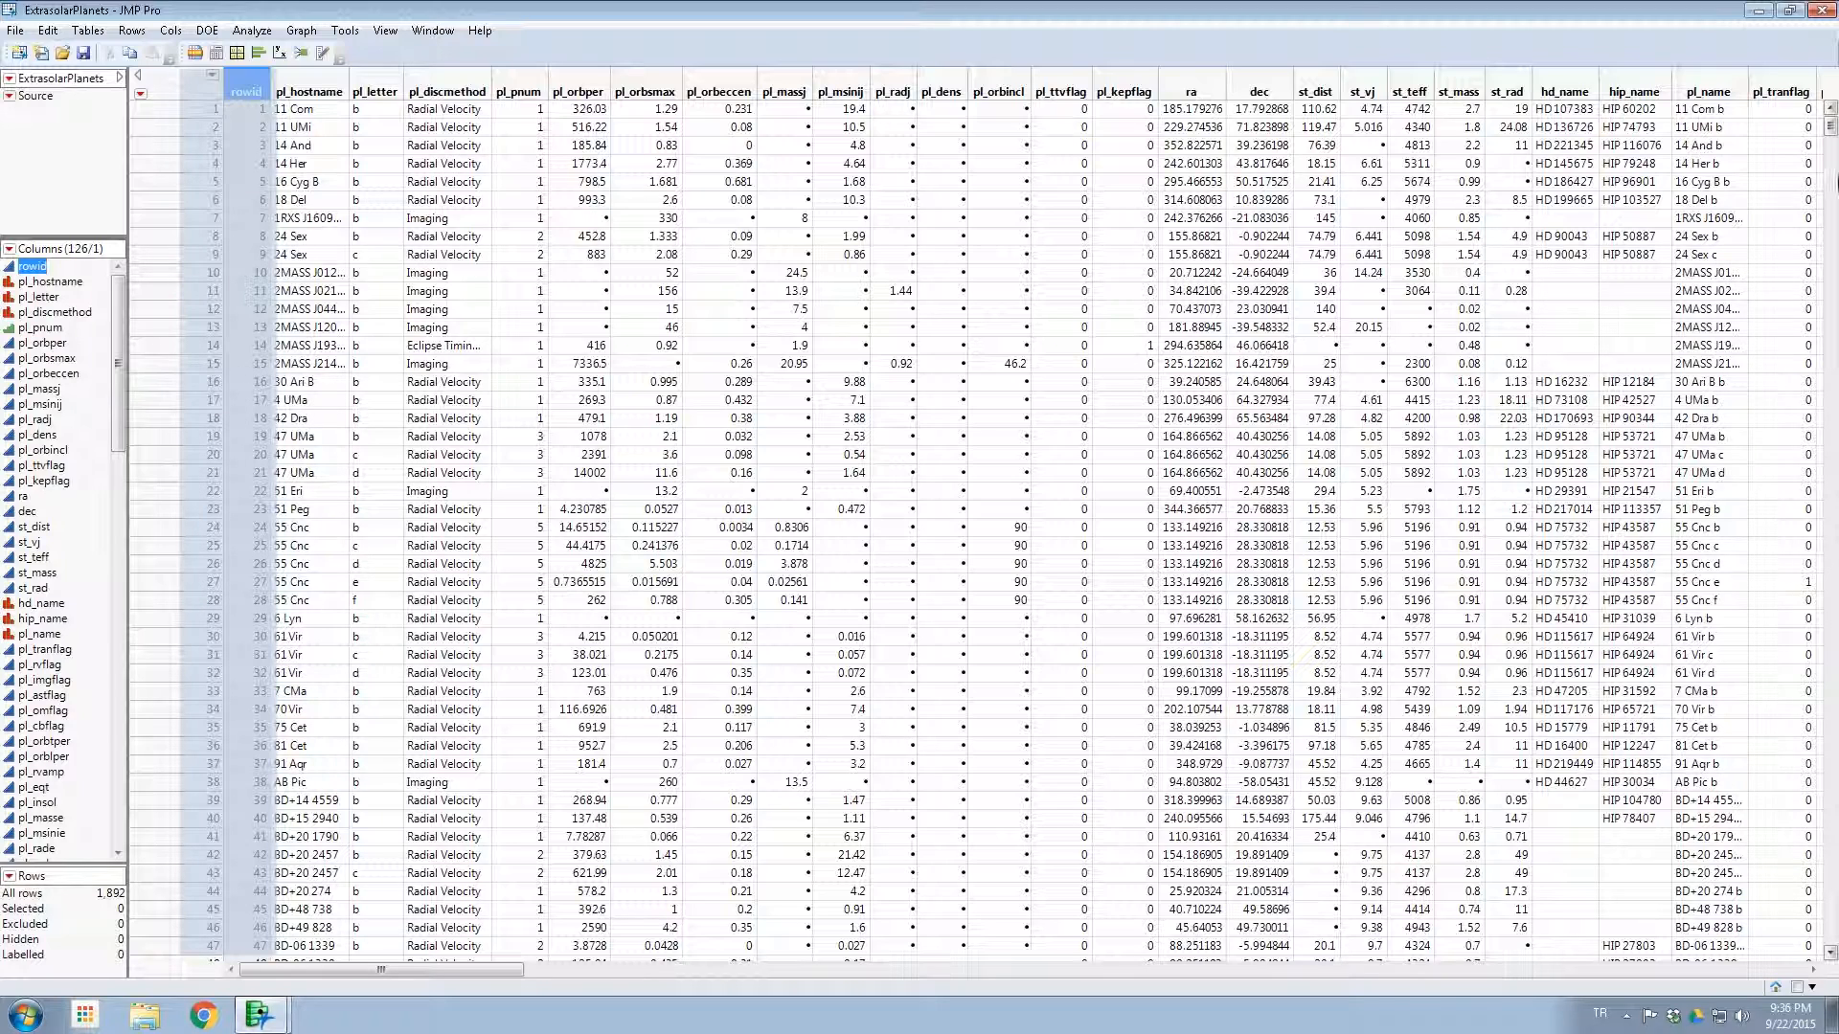
left_click_drag(1831, 124, 1829, 948)
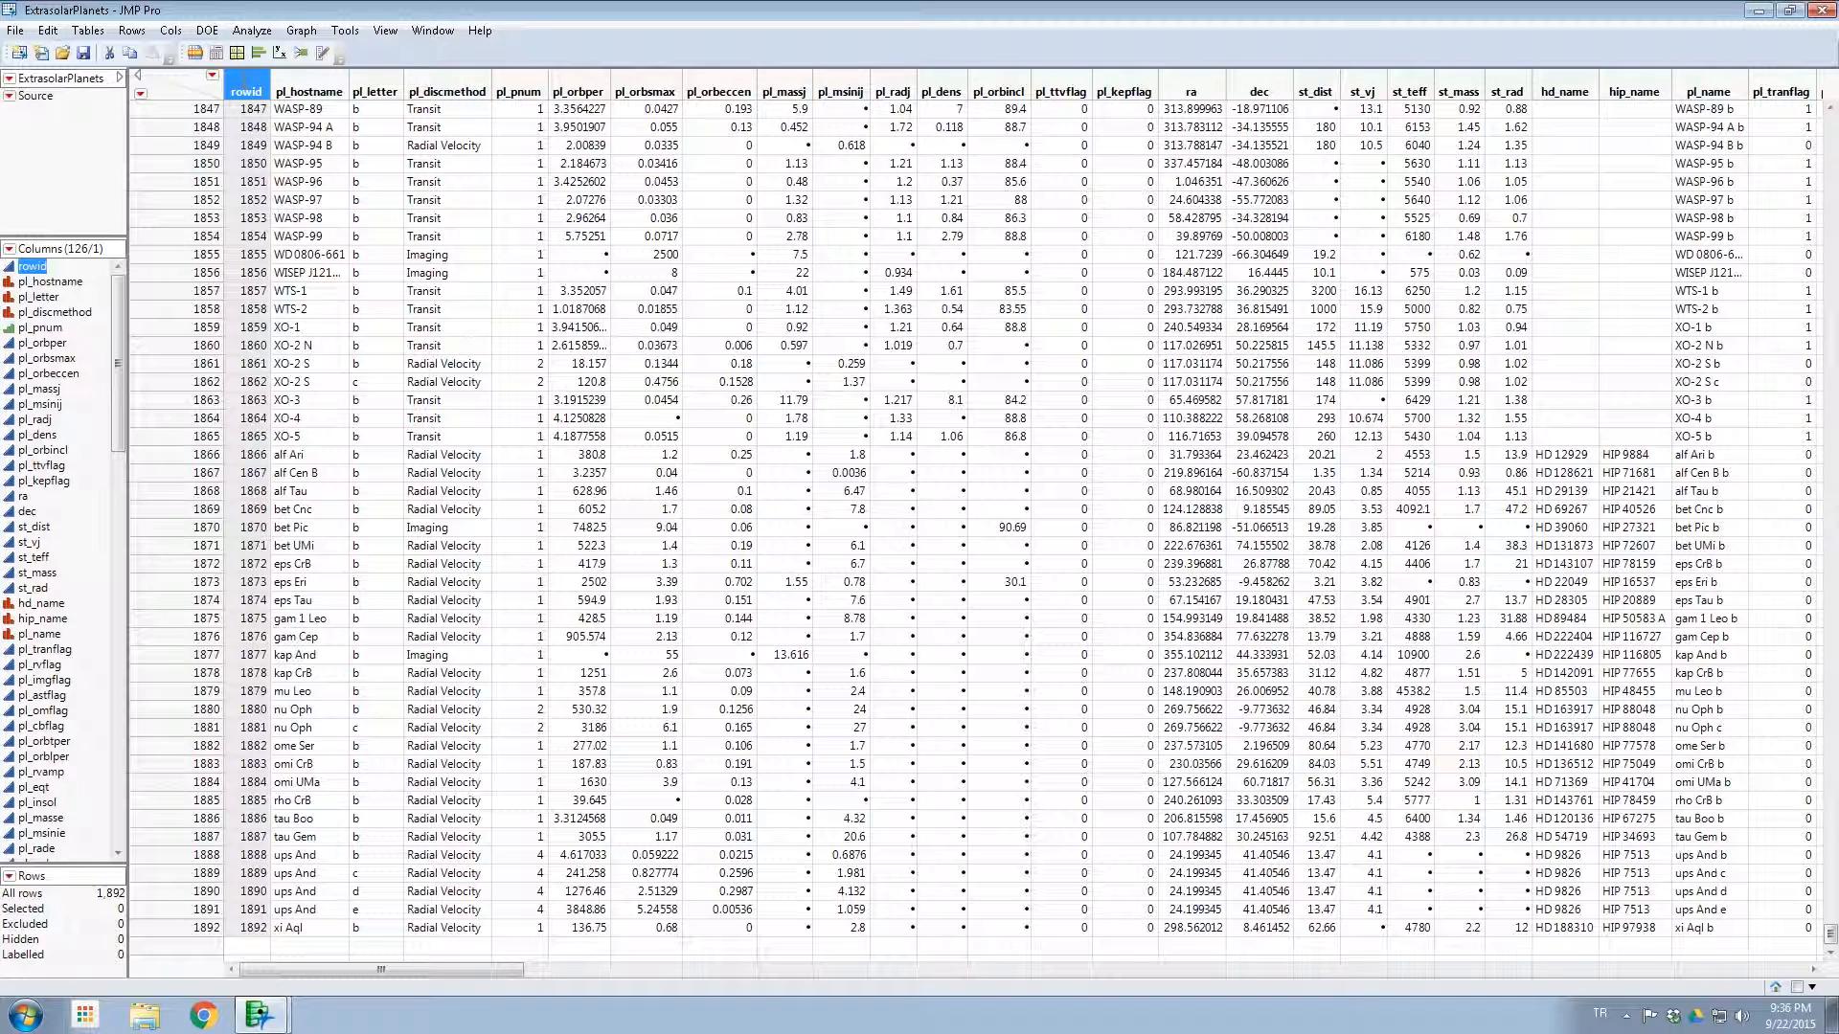
right_click(250, 82)
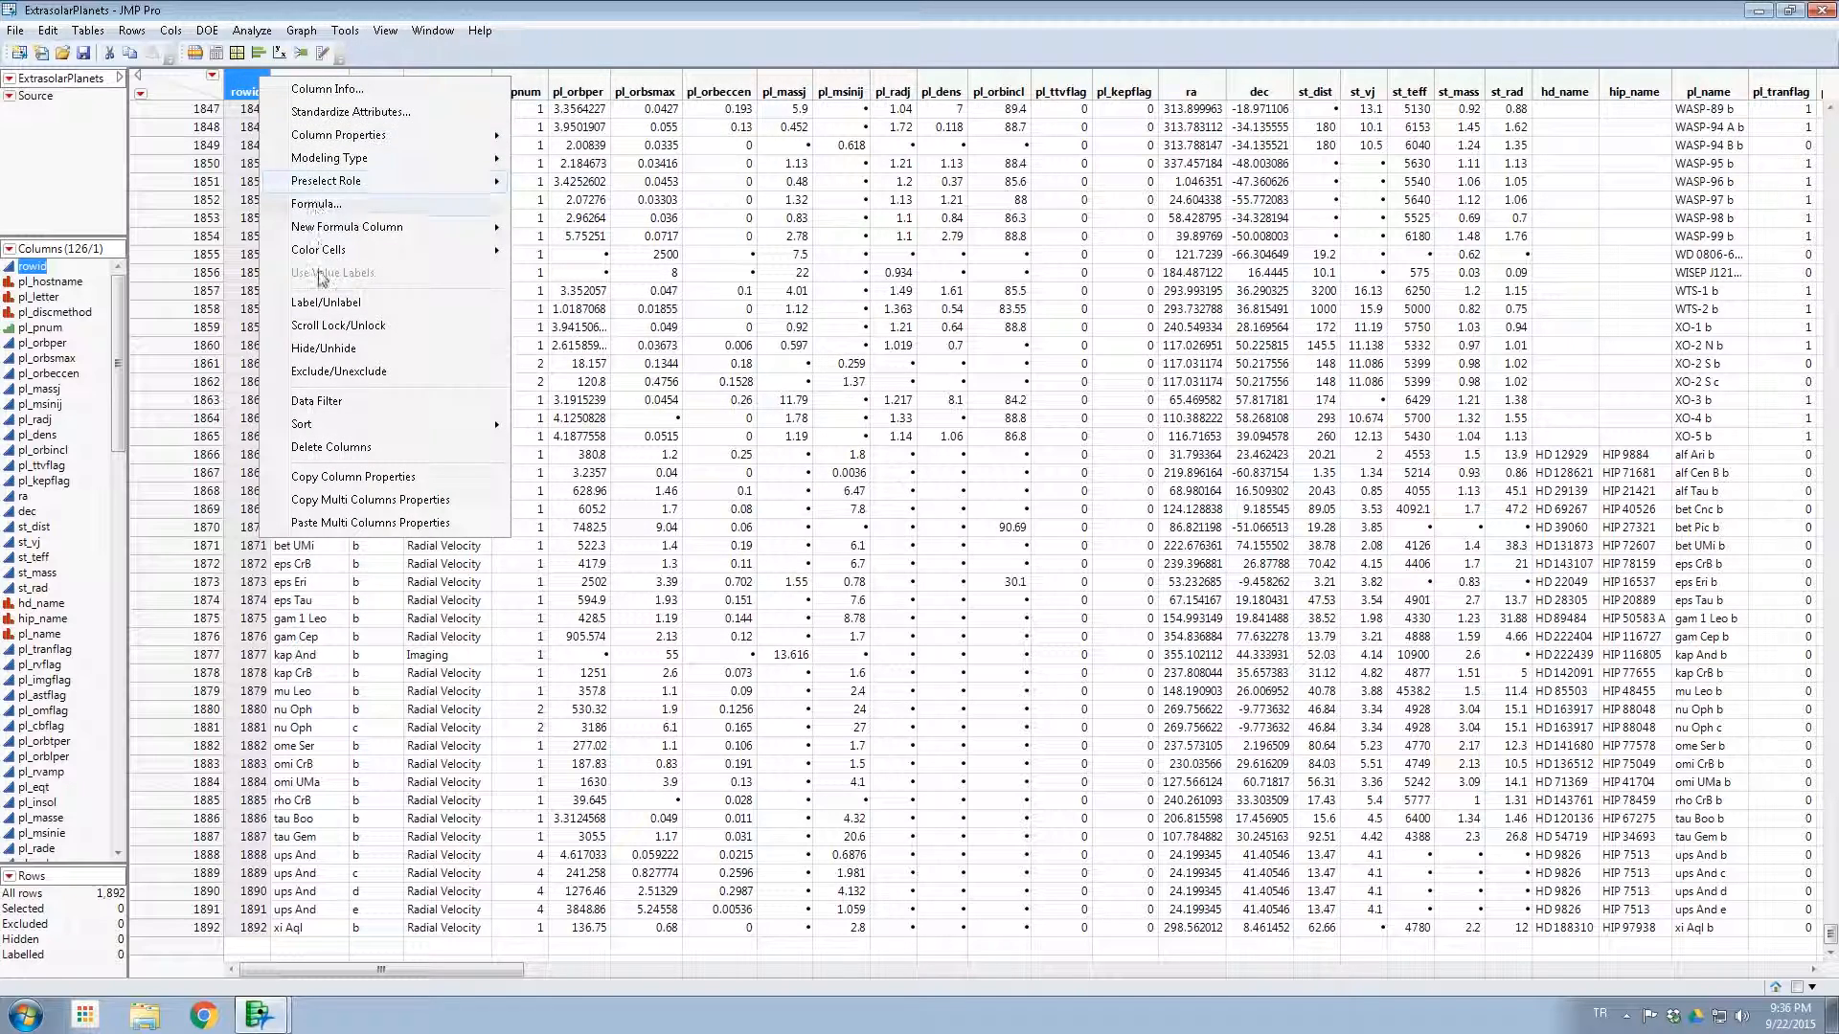
left_click(344, 449)
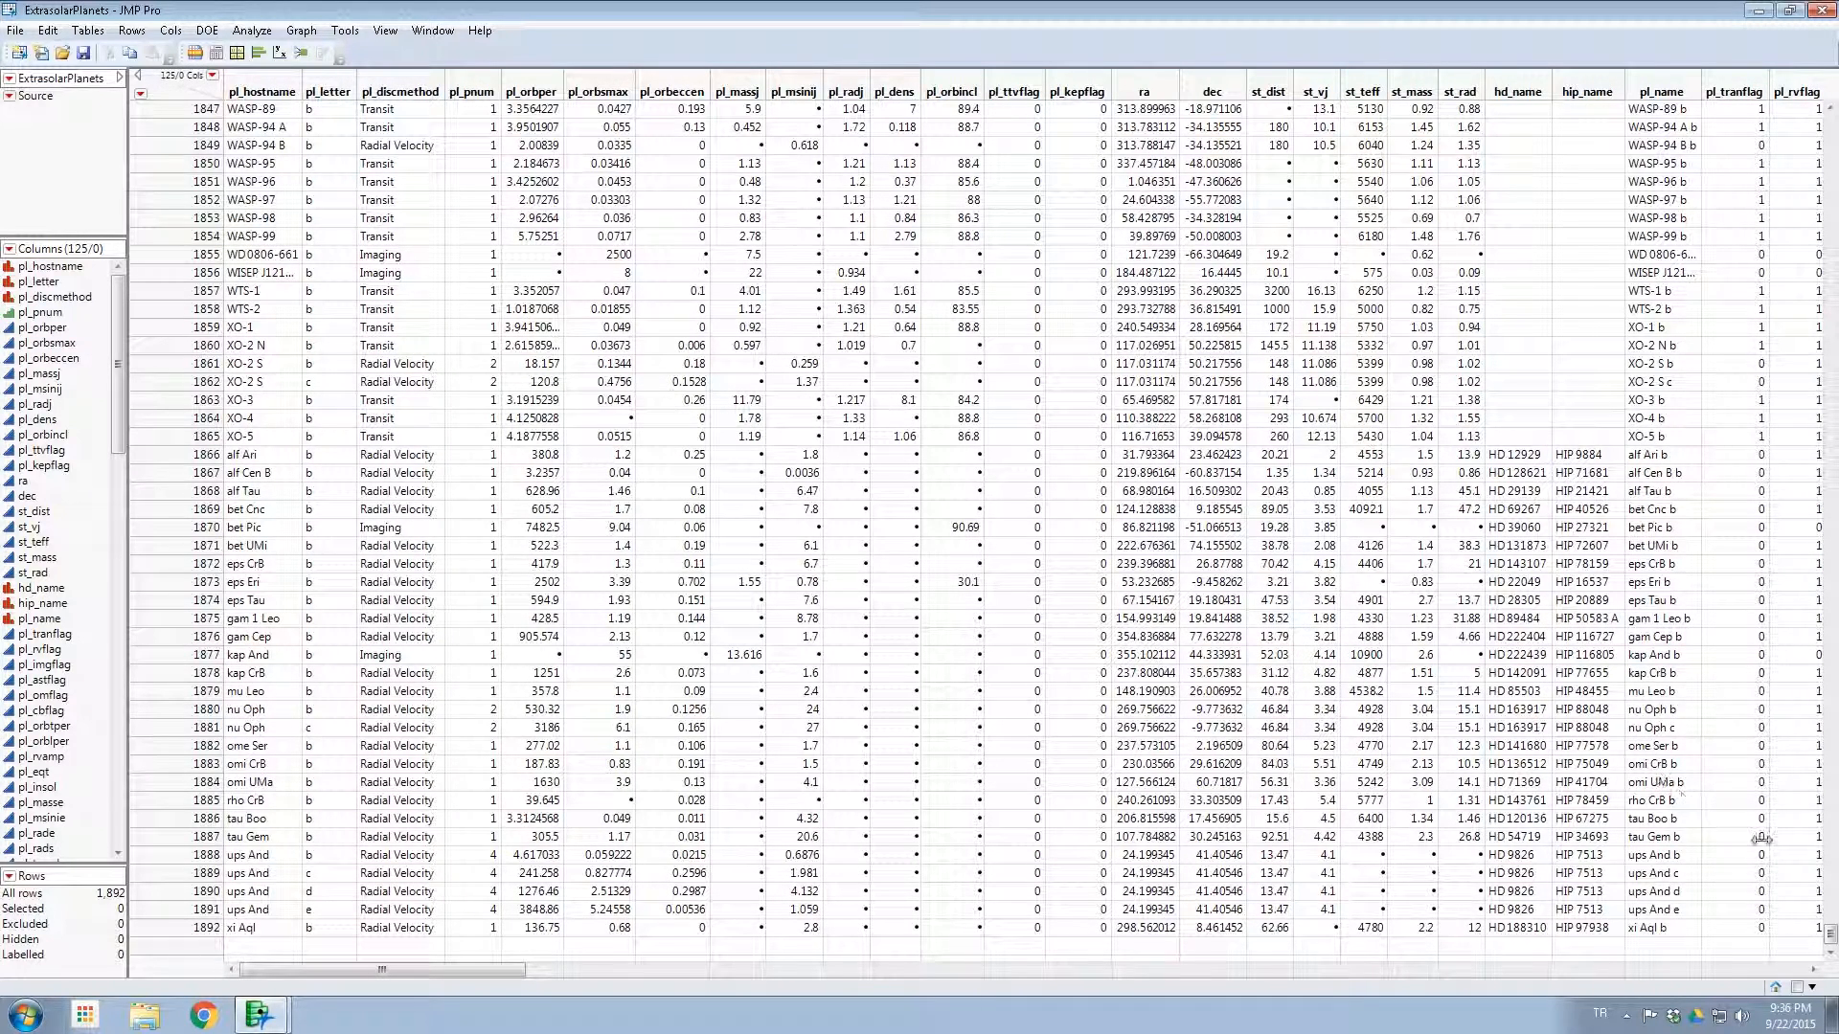
Step: Examine the options for adding multiple columns after pl_hostname, and close them without adding any
left_click_drag(1830, 933, 1833, 742)
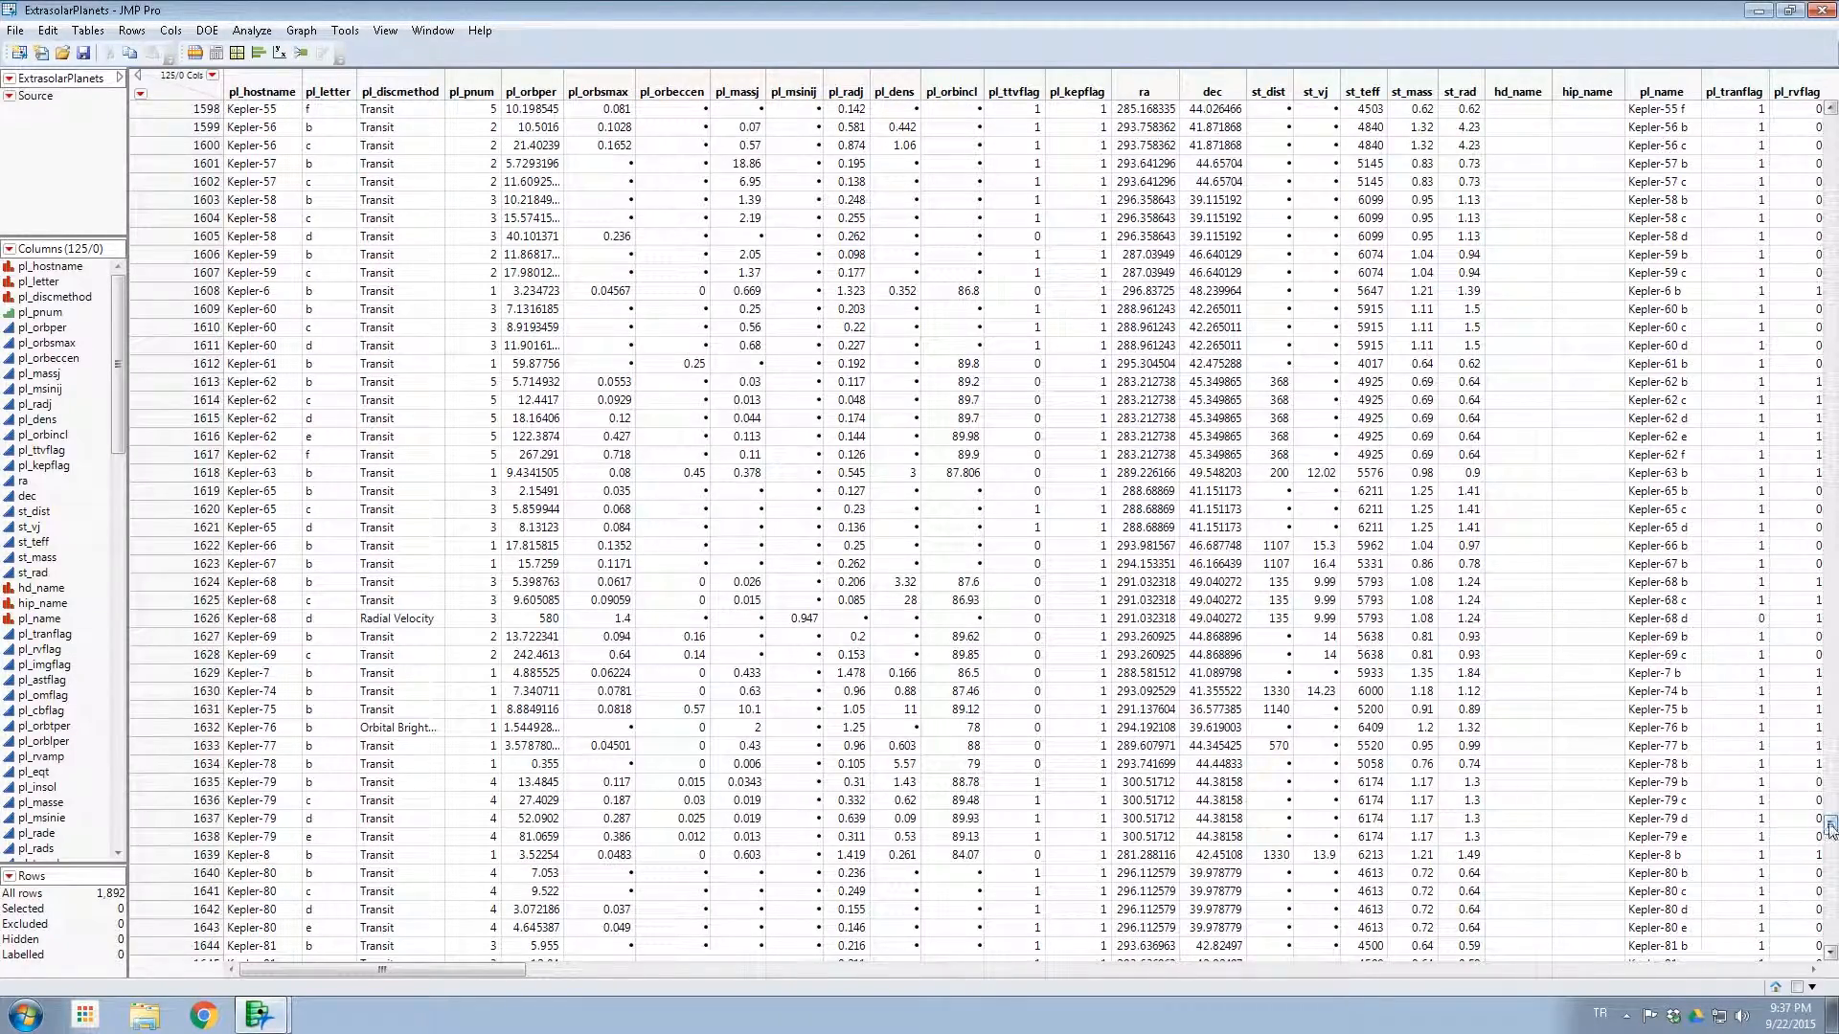
left_click_drag(1830, 821, 1830, 495)
left_click_drag(1787, 135, 1831, 124)
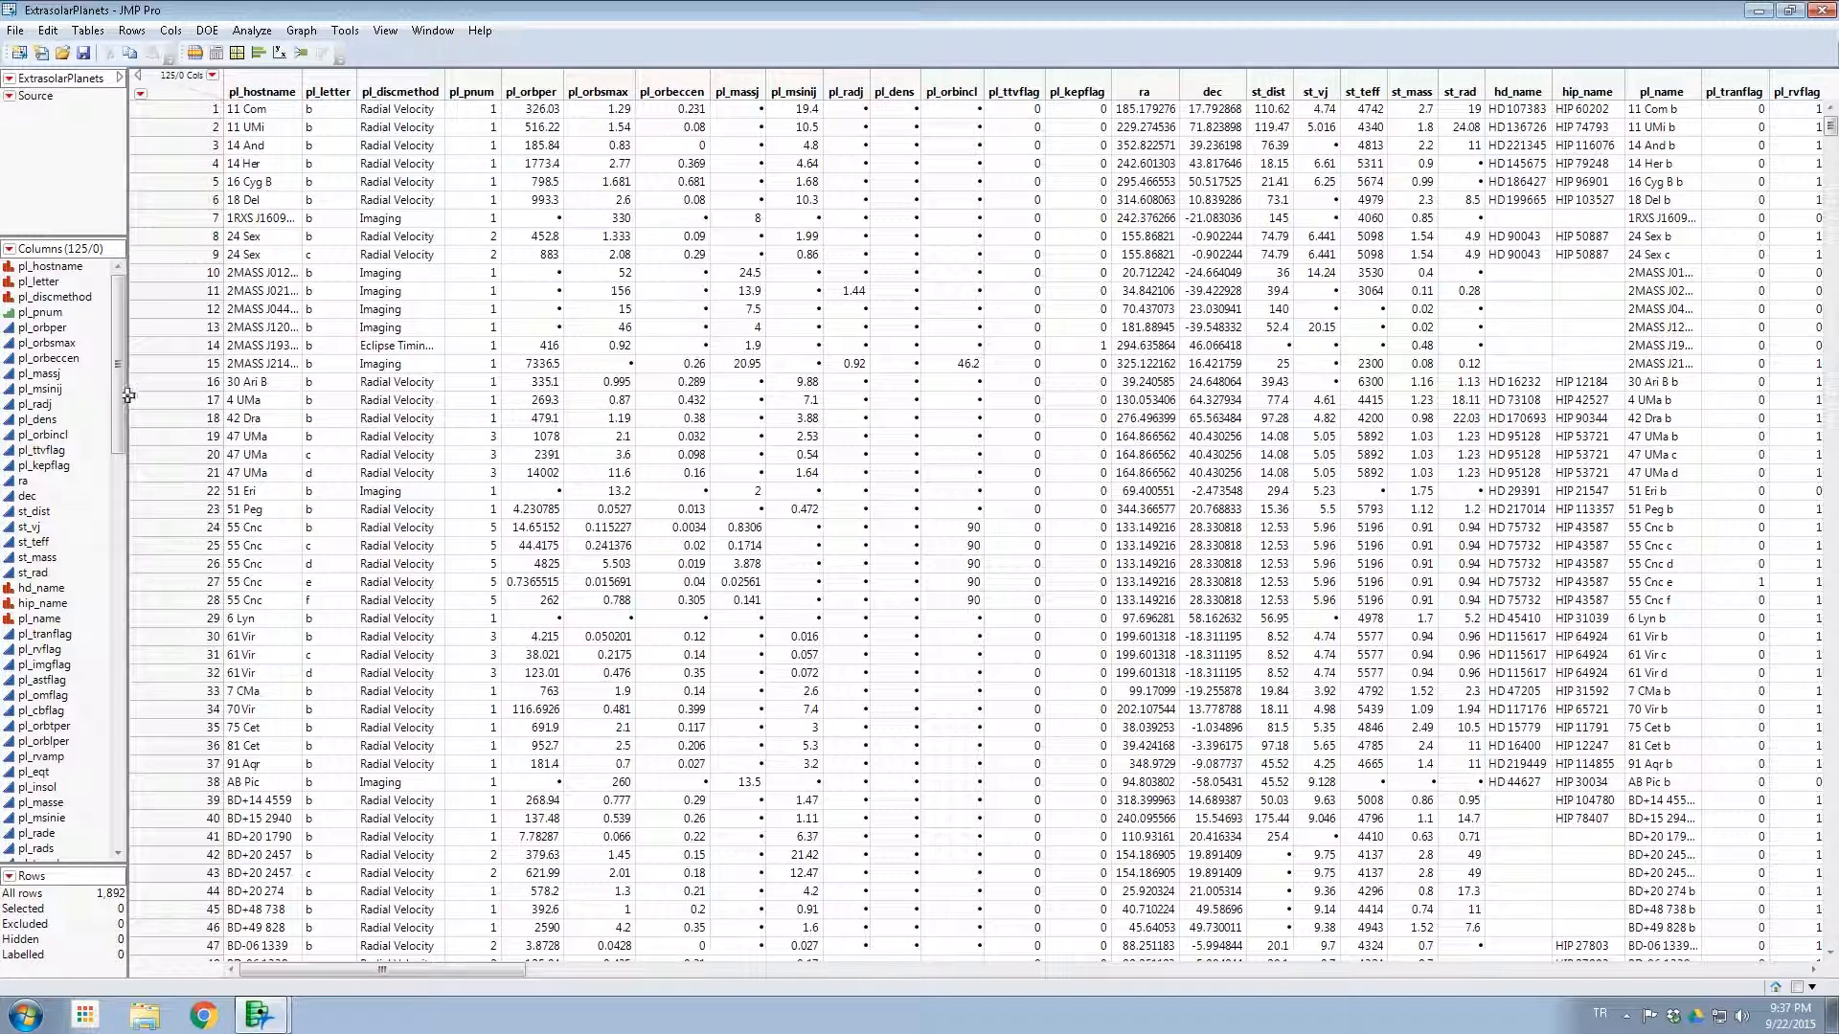
left_click(275, 93)
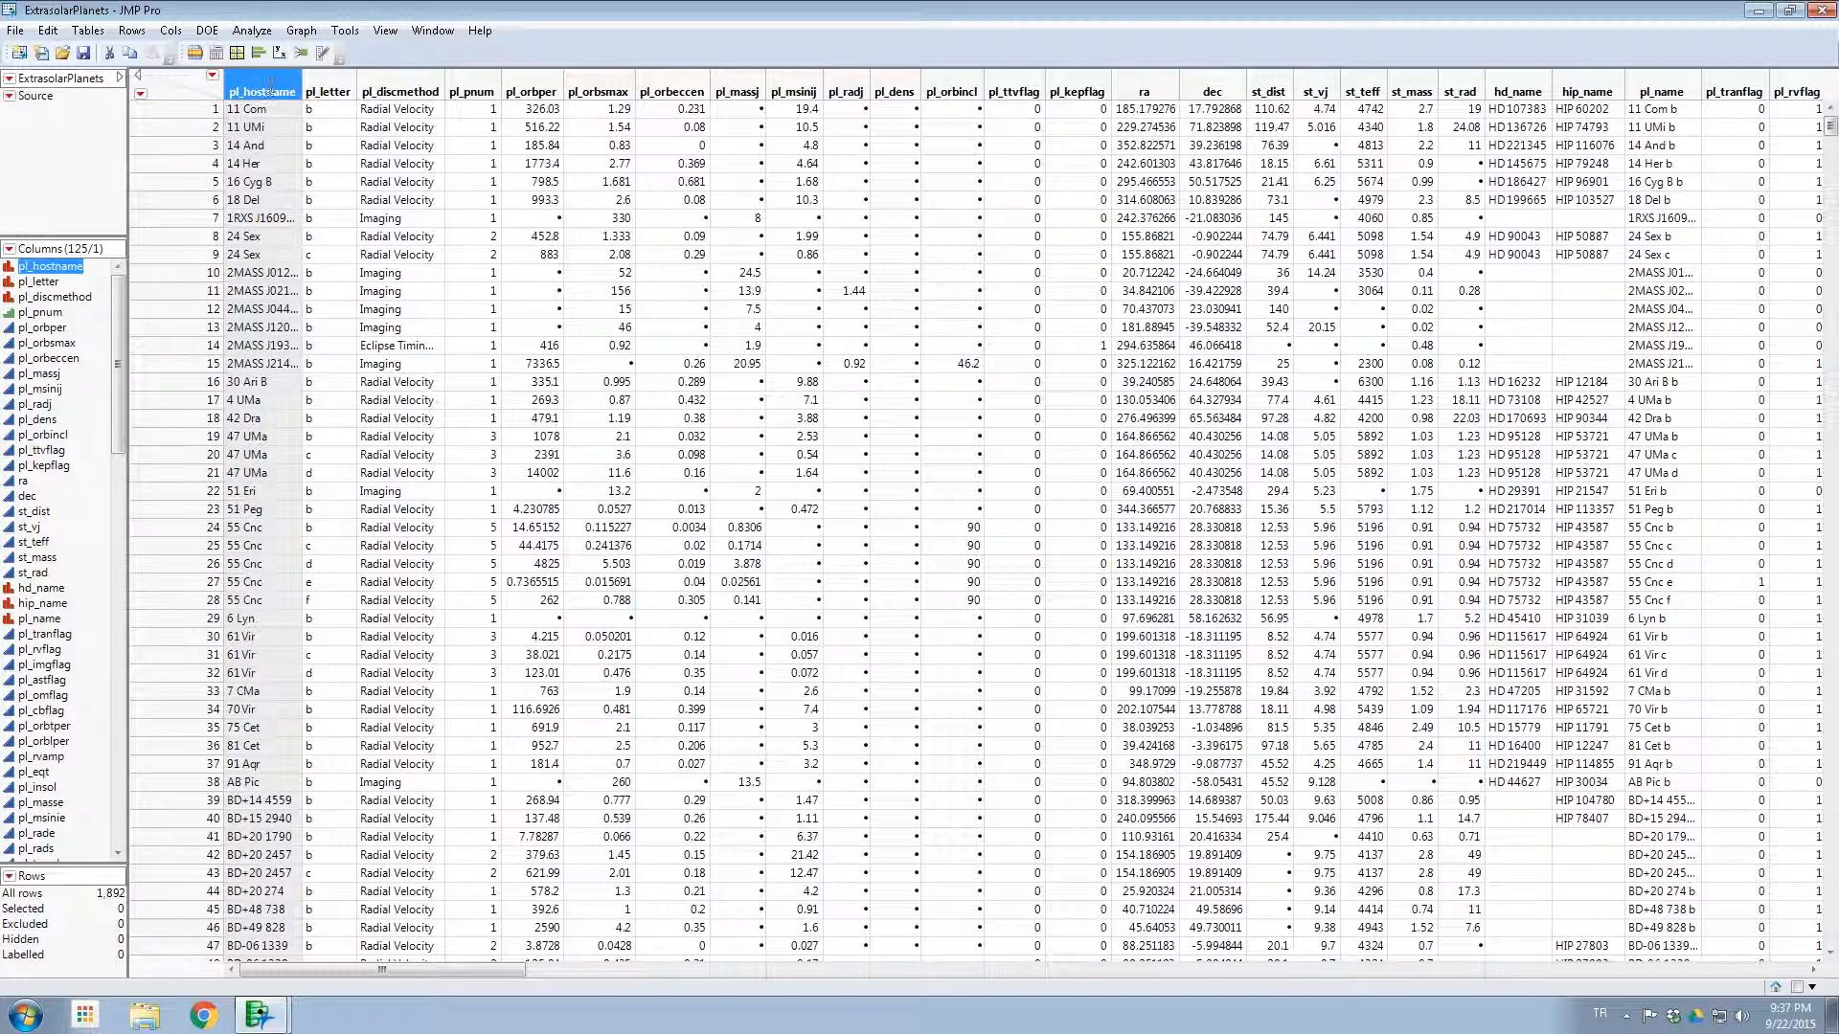
right_click(205, 84)
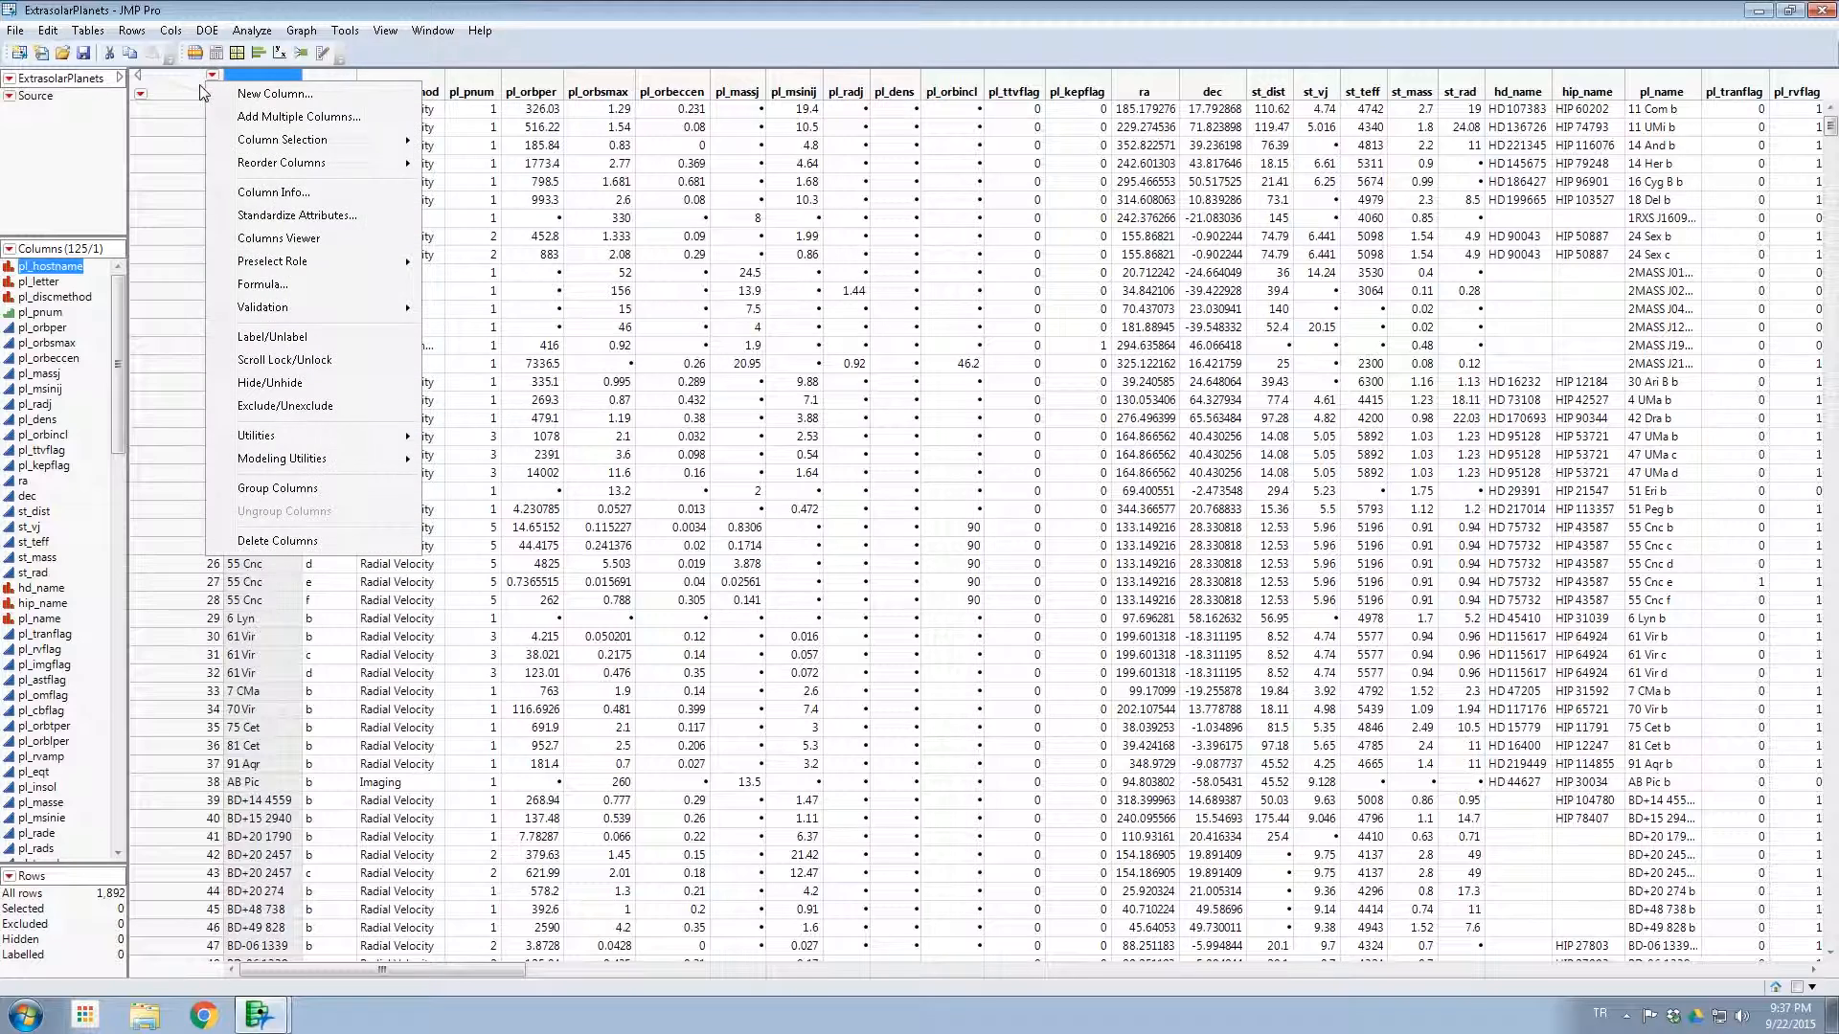
left_click(309, 123)
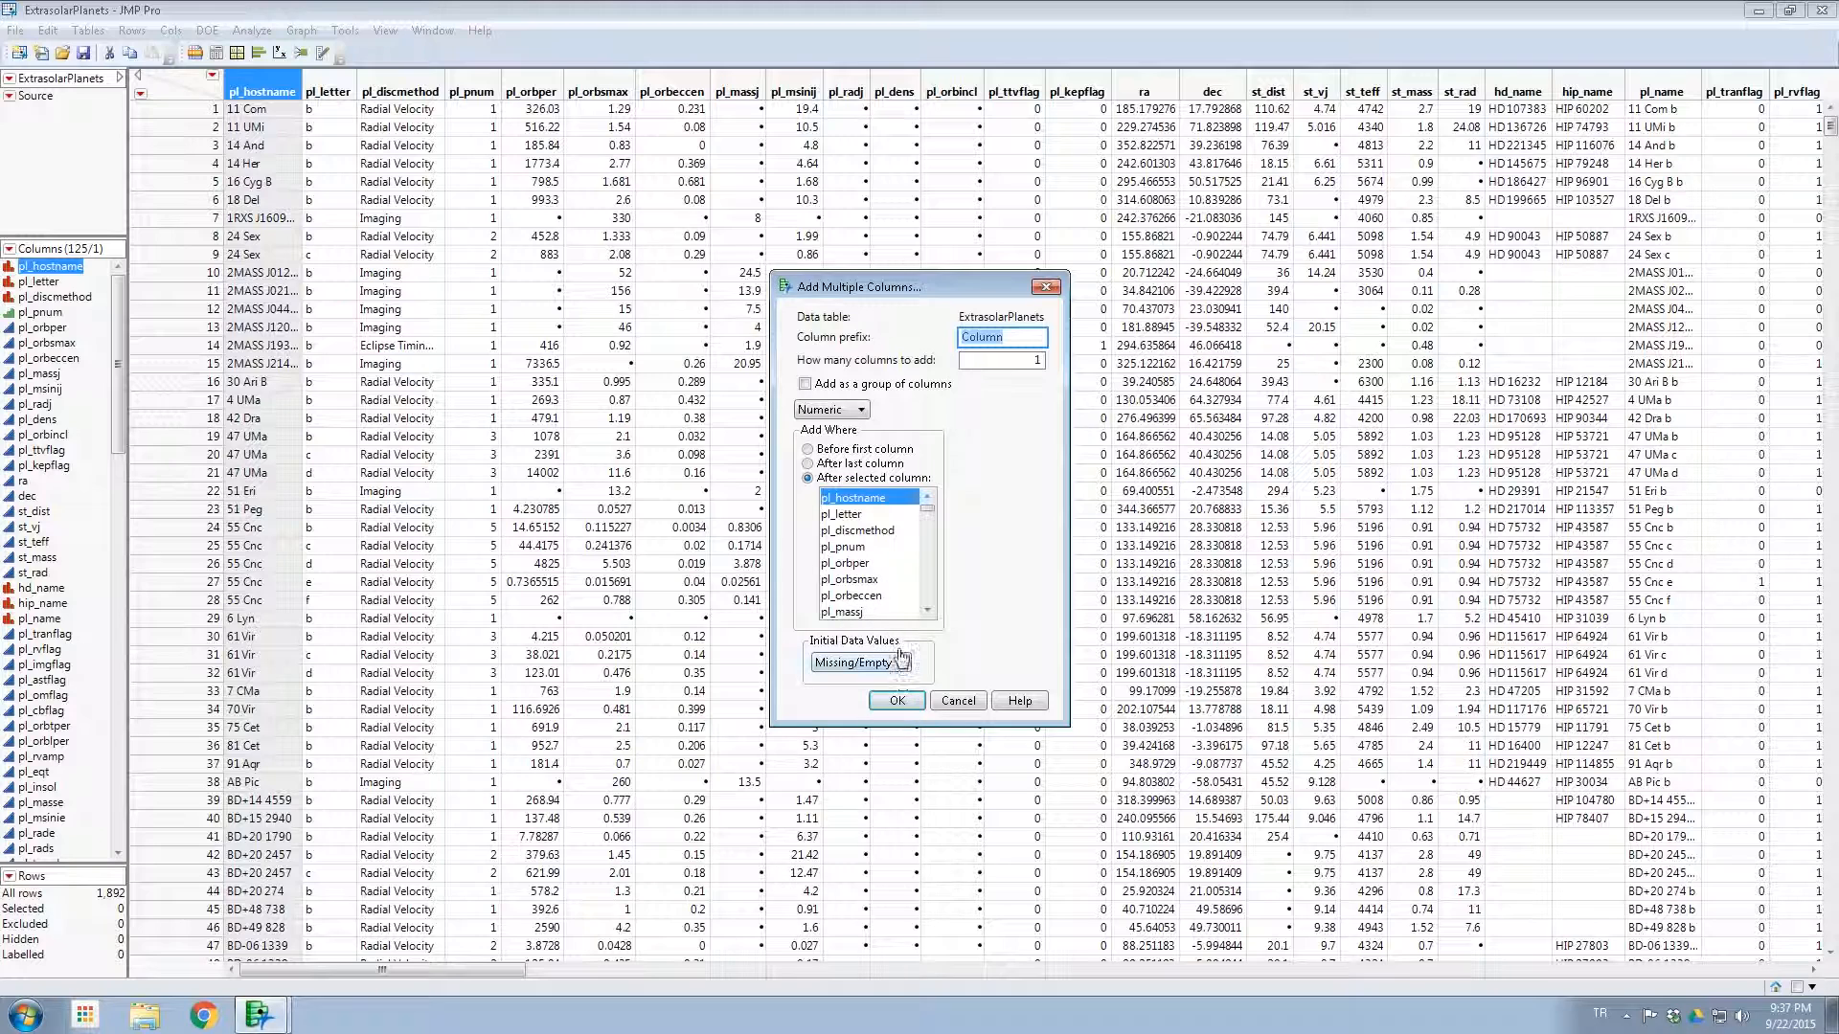
left_click(957, 702)
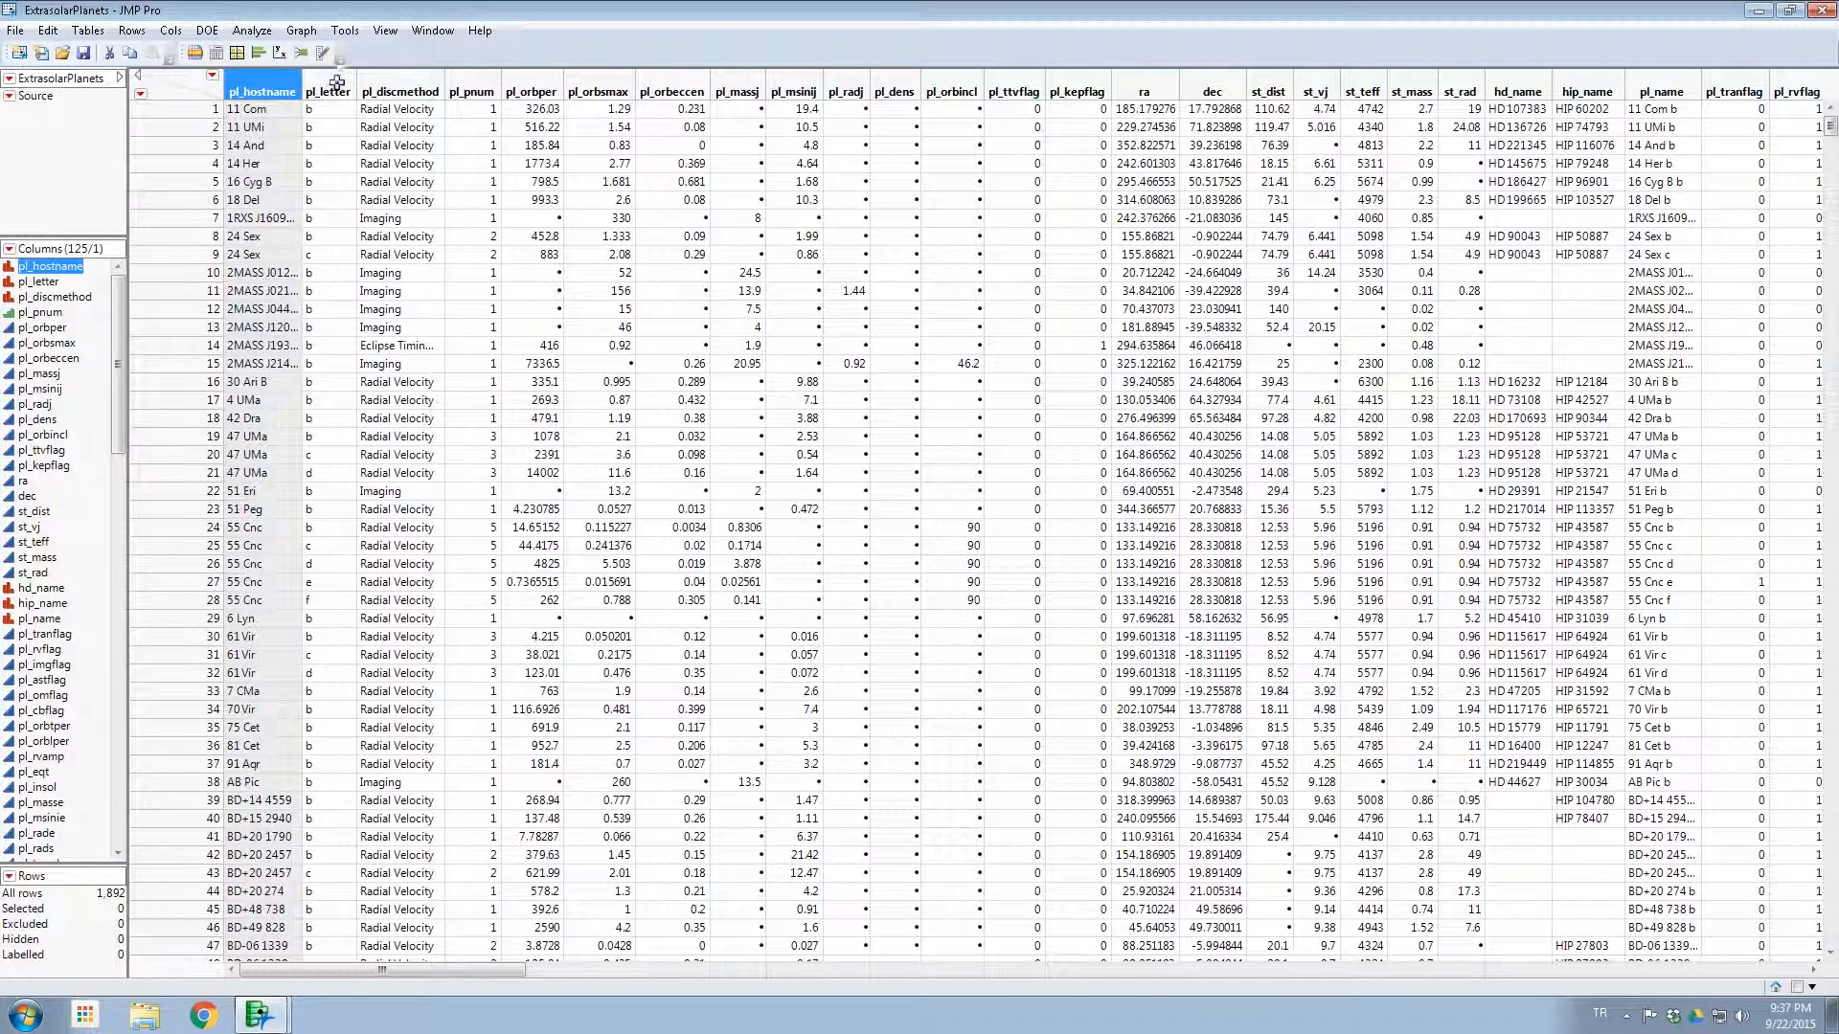
Step: Select the columns pl_letter through pl_orbincl and clear the selection, and do the same with rows 17 to 31
left_click_drag(337, 86, 910, 90)
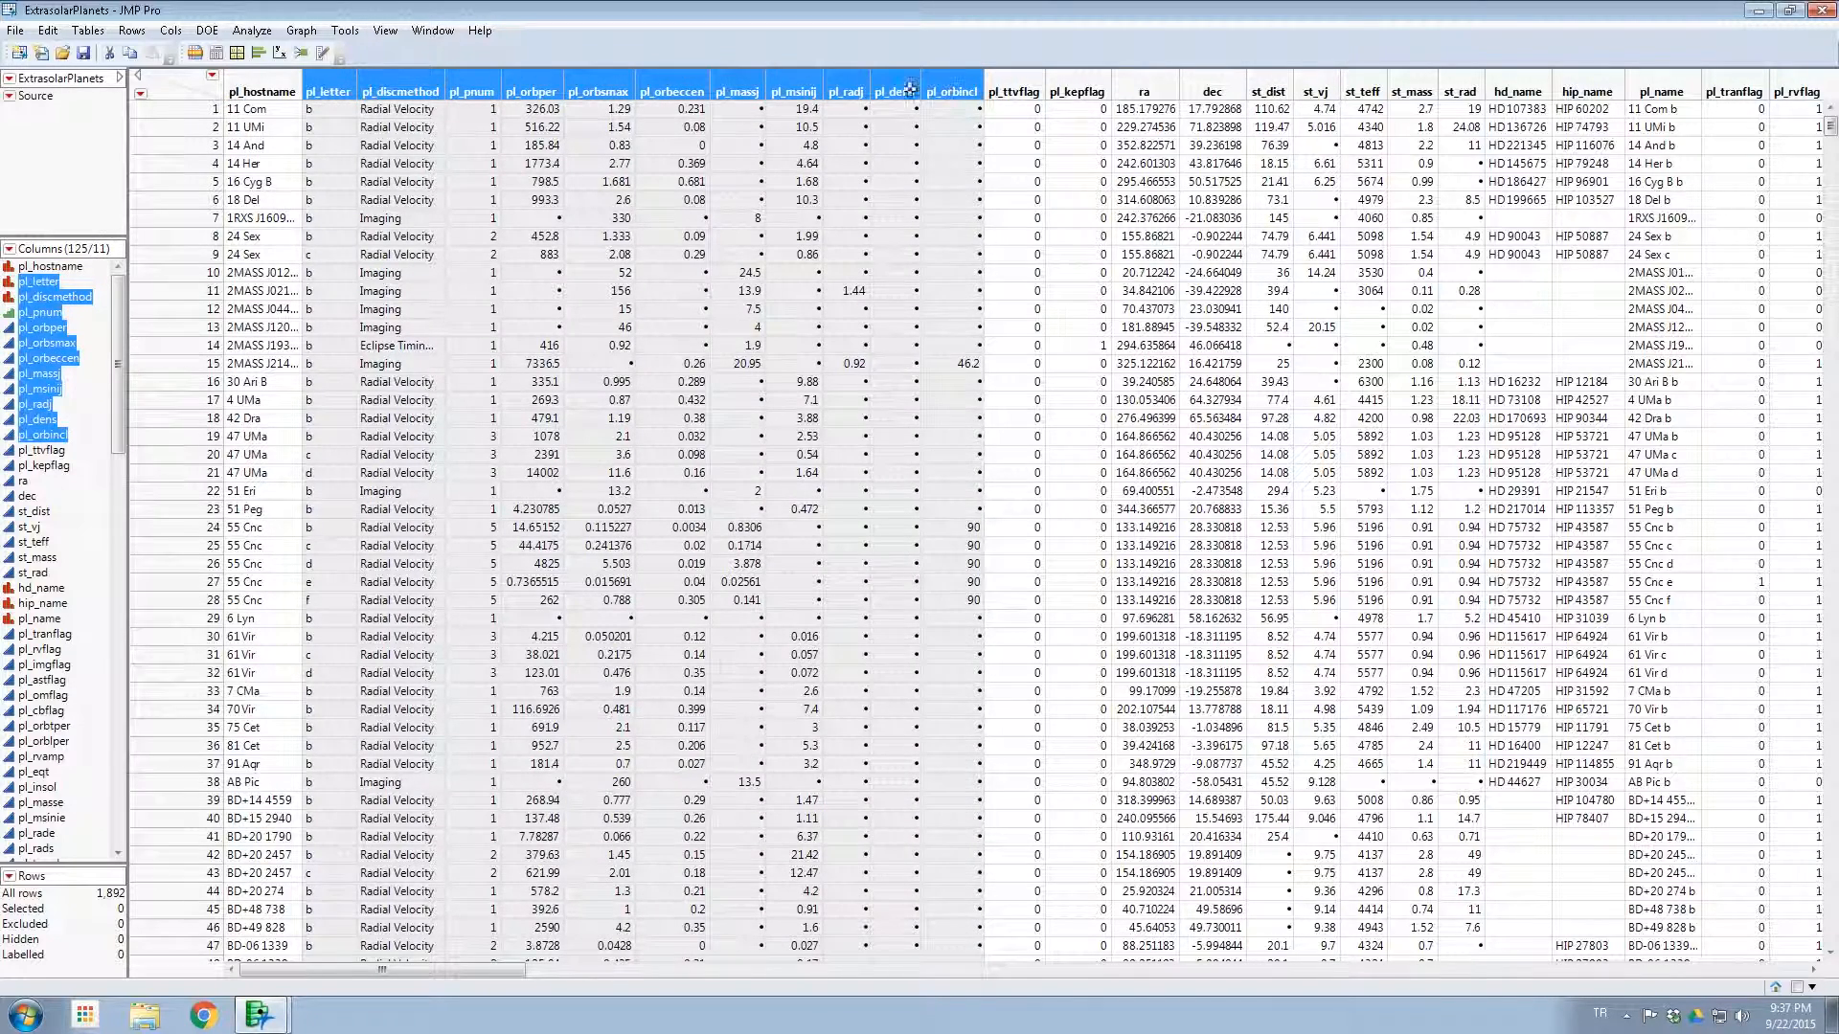
left_click(189, 95)
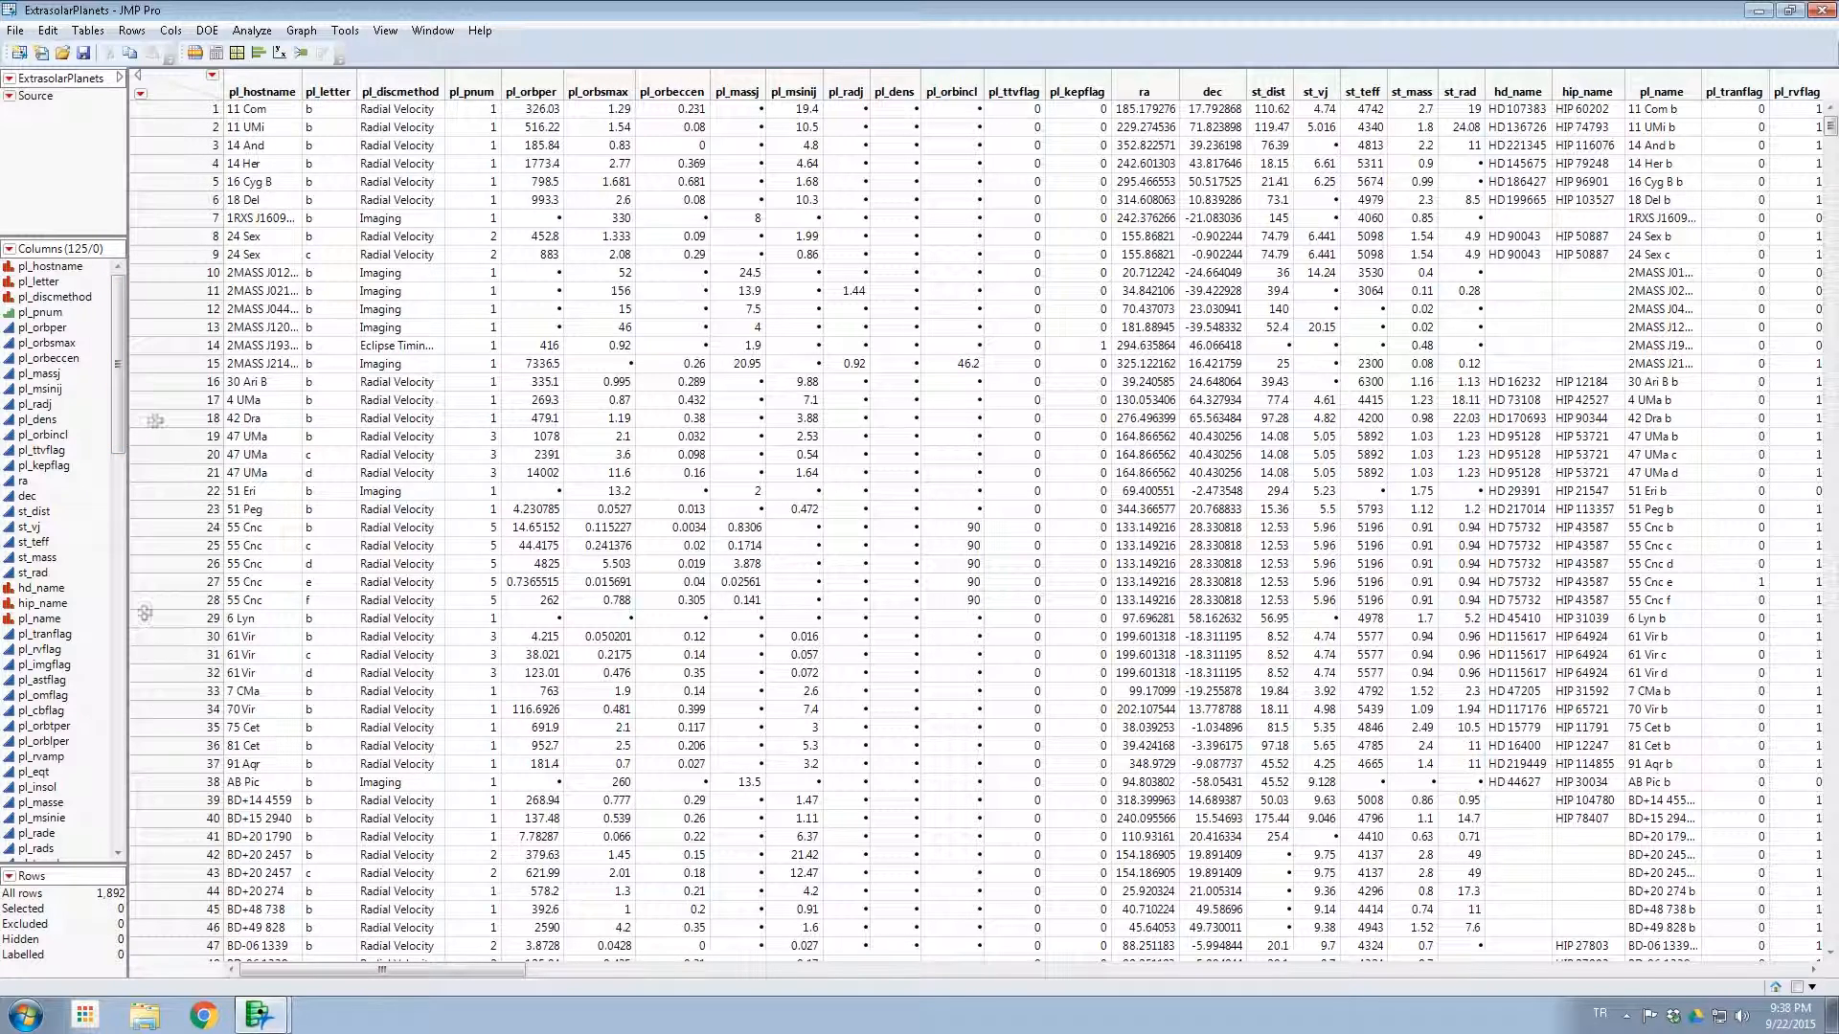
left_click_drag(164, 405, 182, 654)
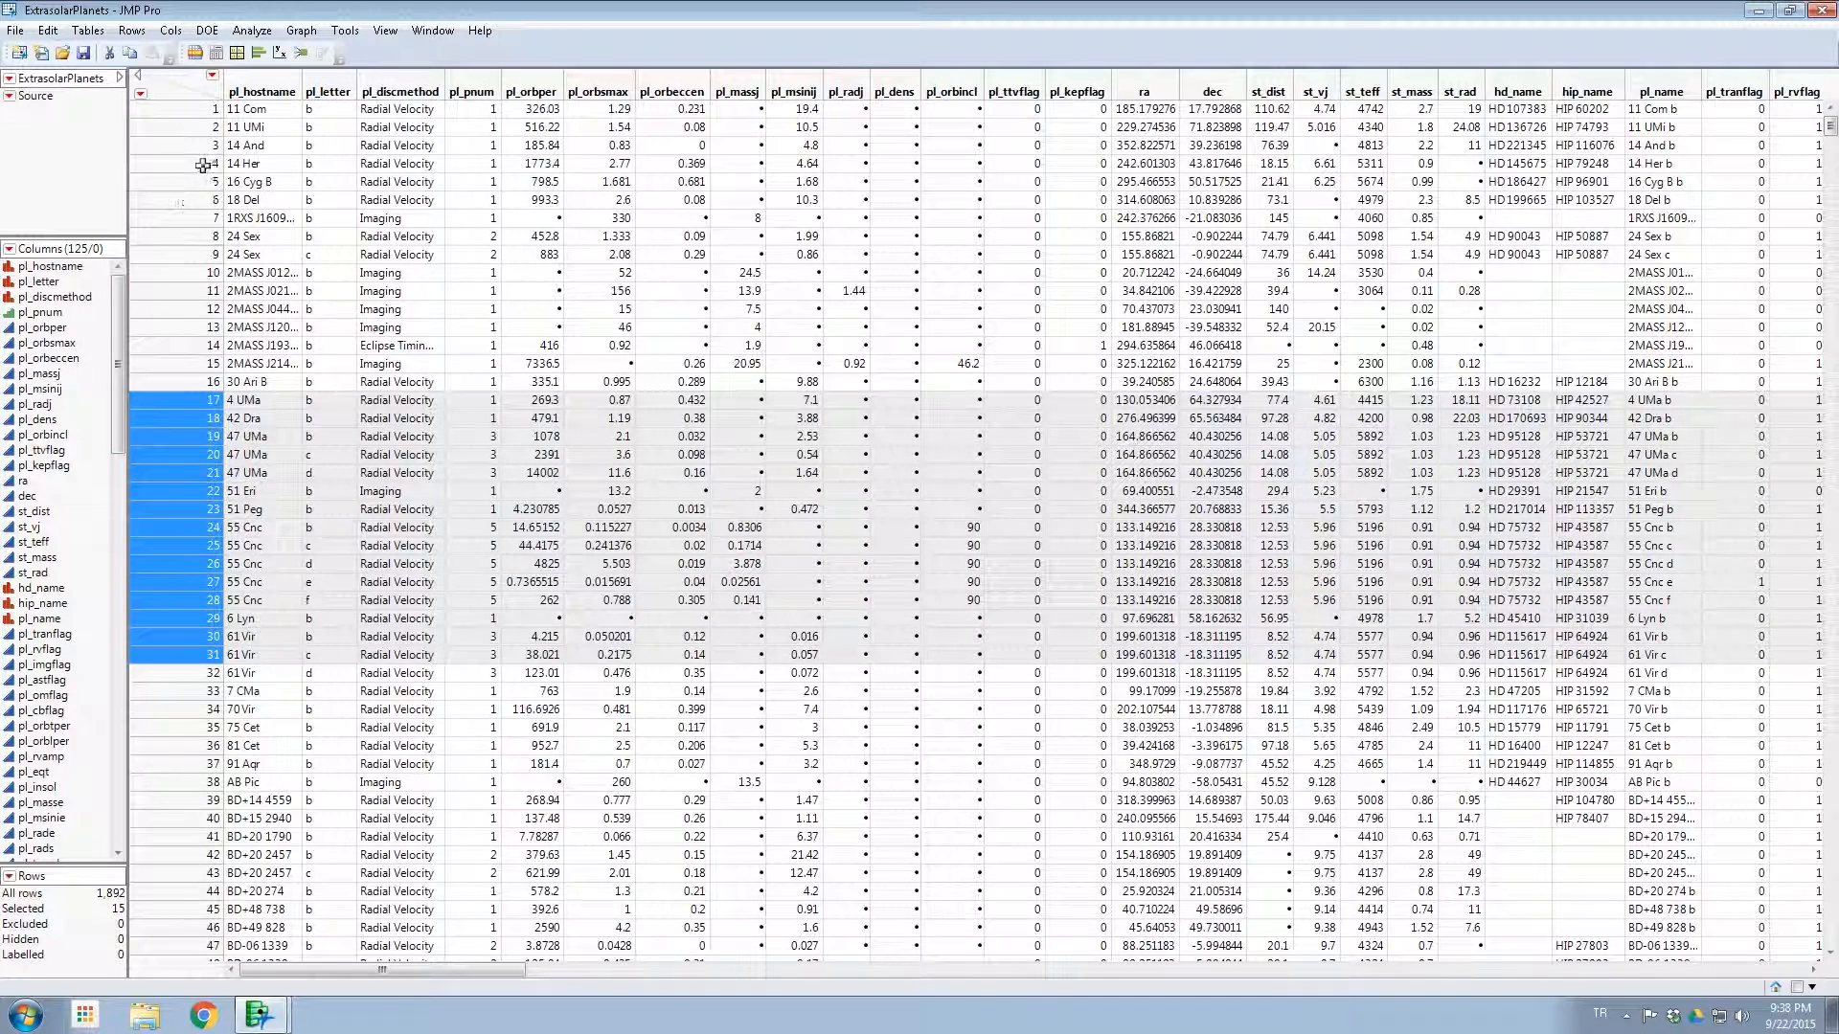
left_click(185, 103)
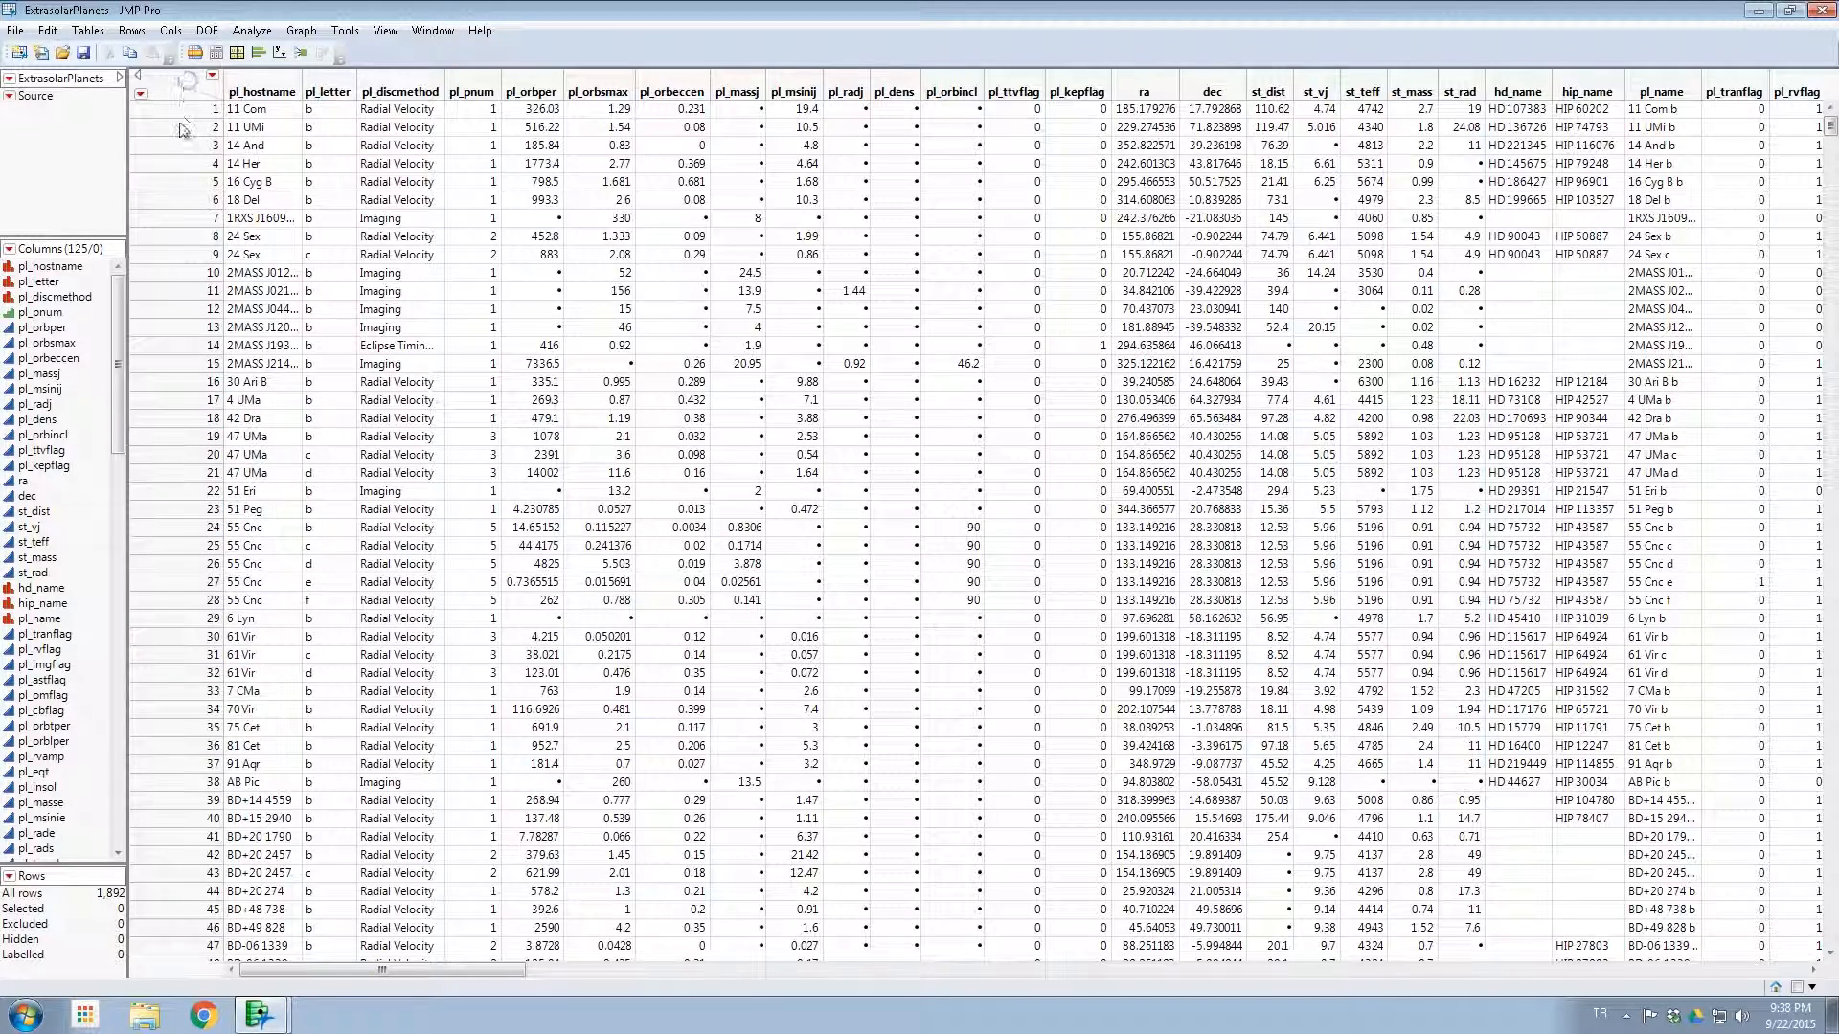
Step: Assign a red color from the row colors to row 12 and move the row selection to row 17
left_click(167, 310)
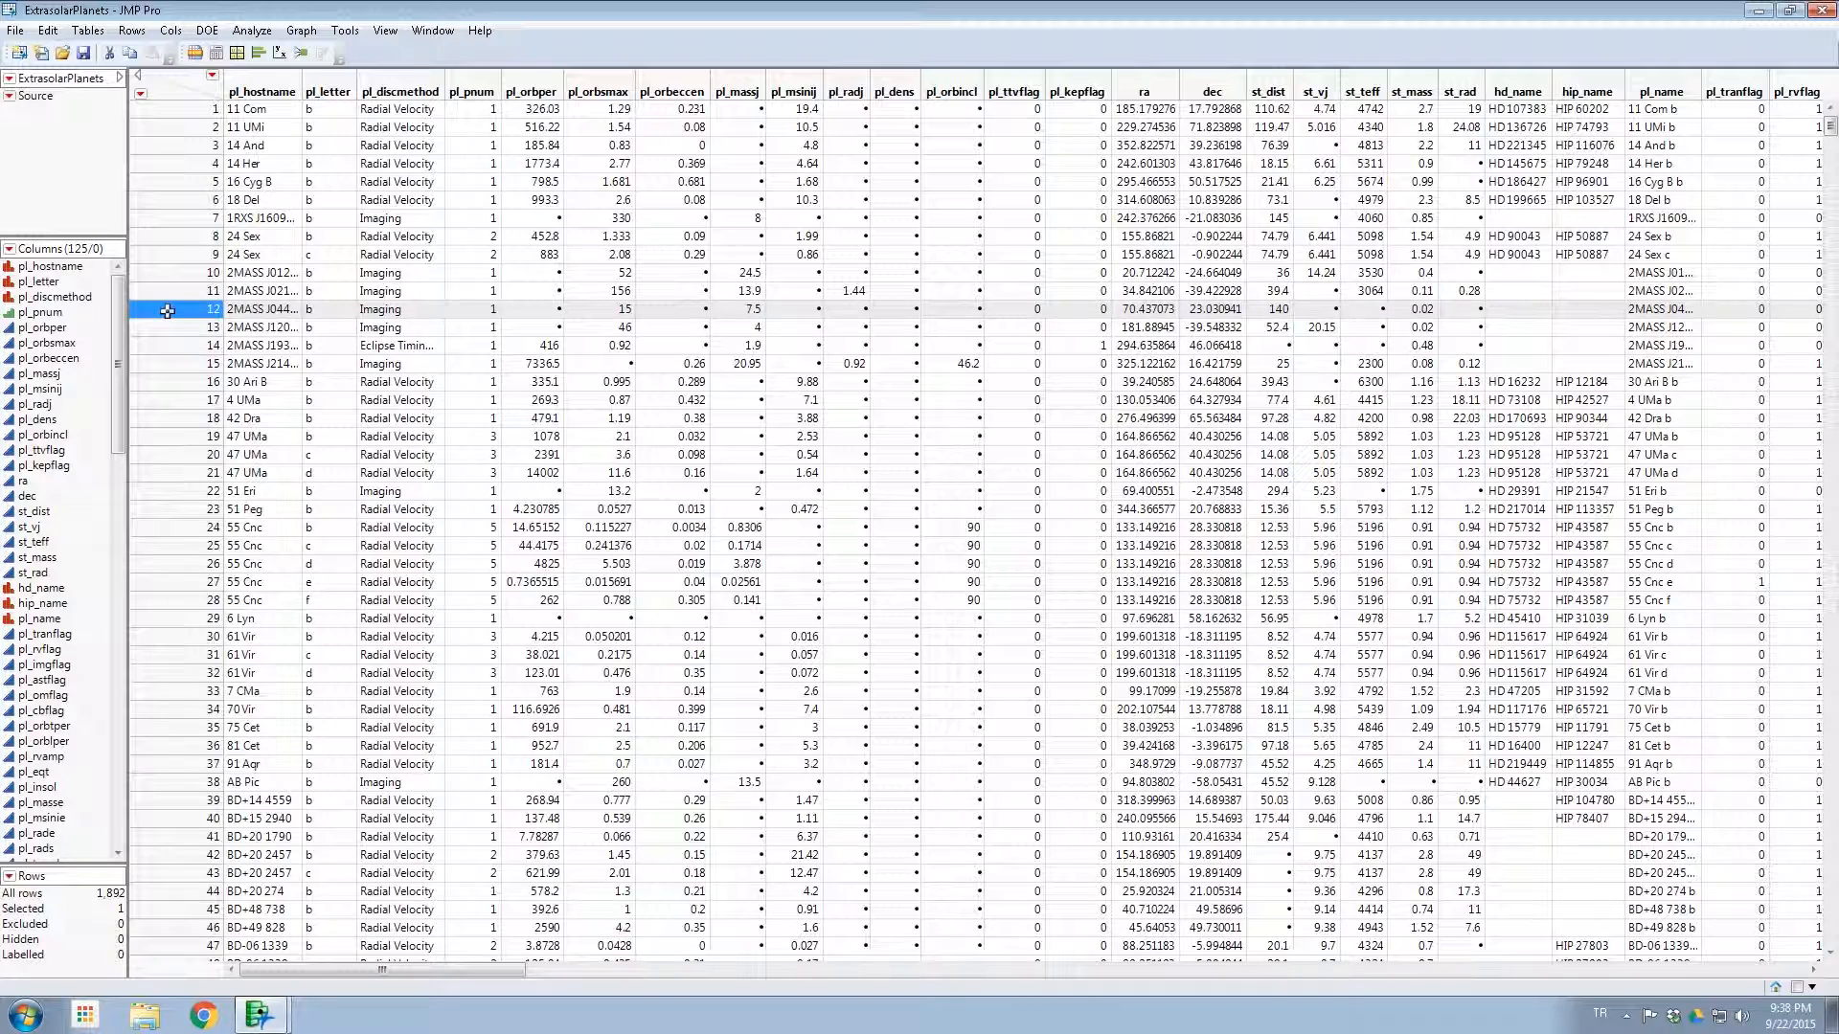
left_click(168, 312)
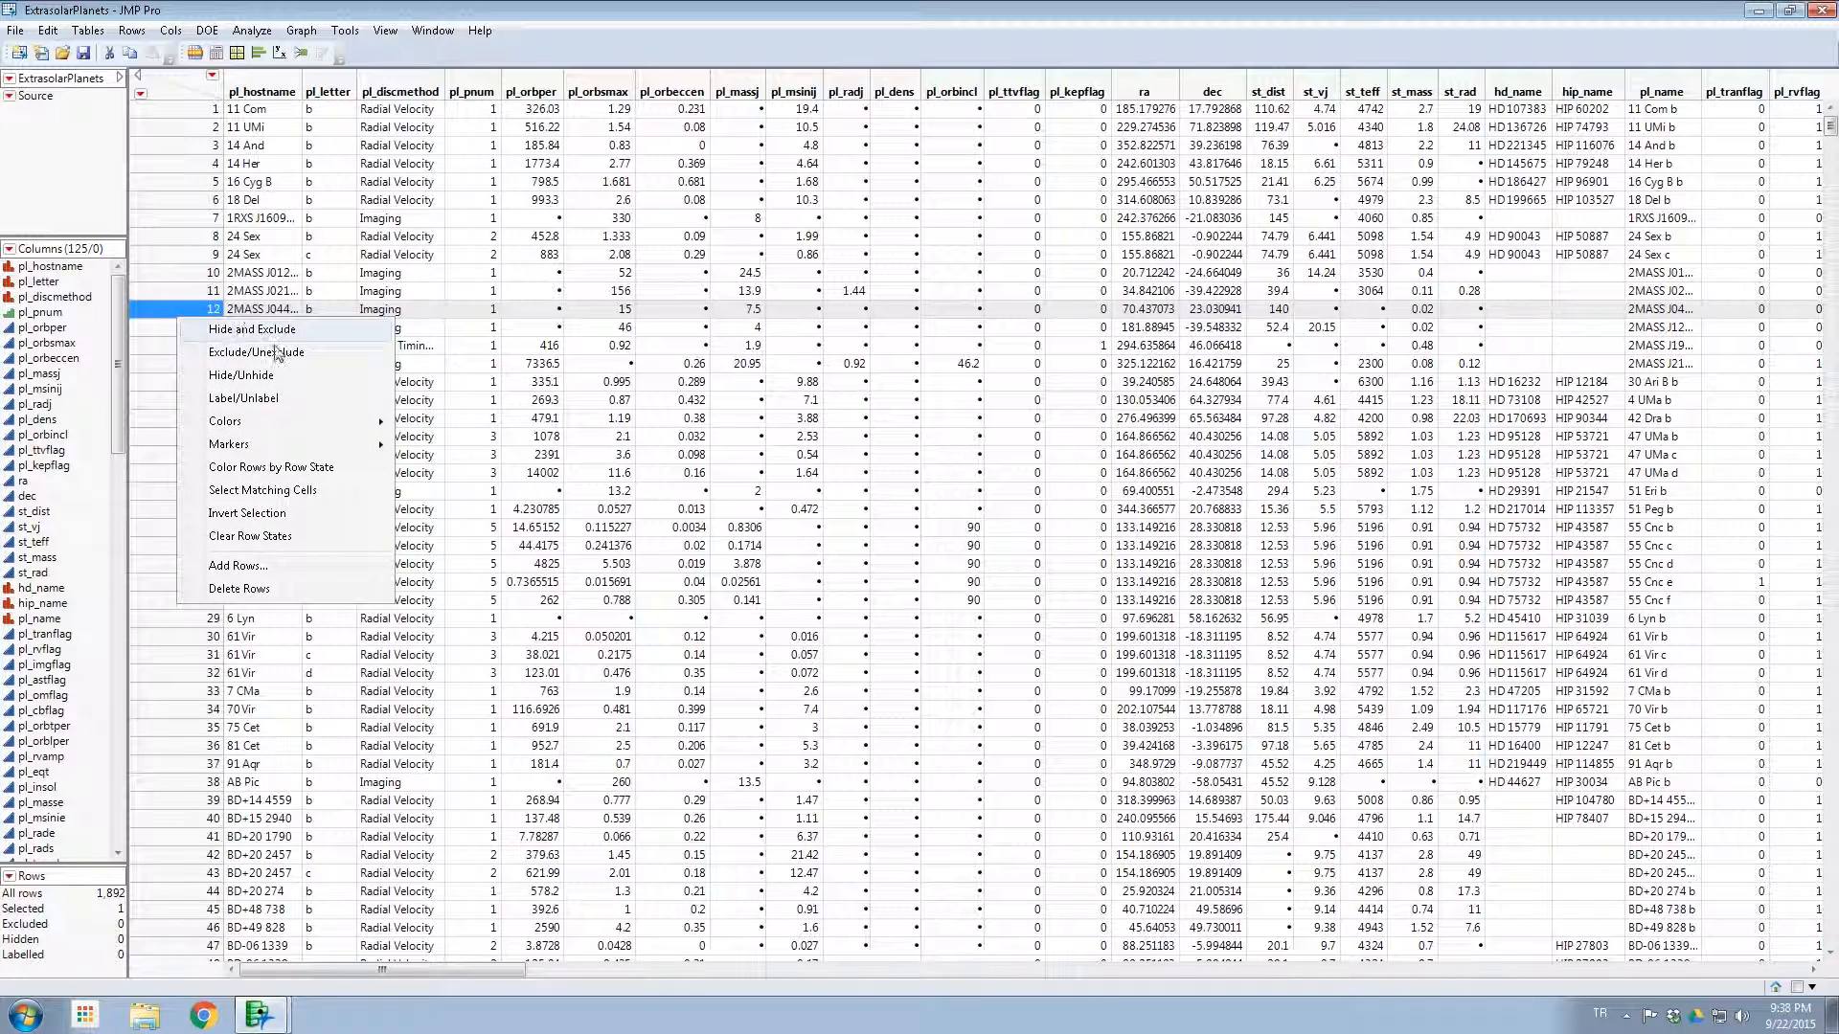
mouse_move(299, 422)
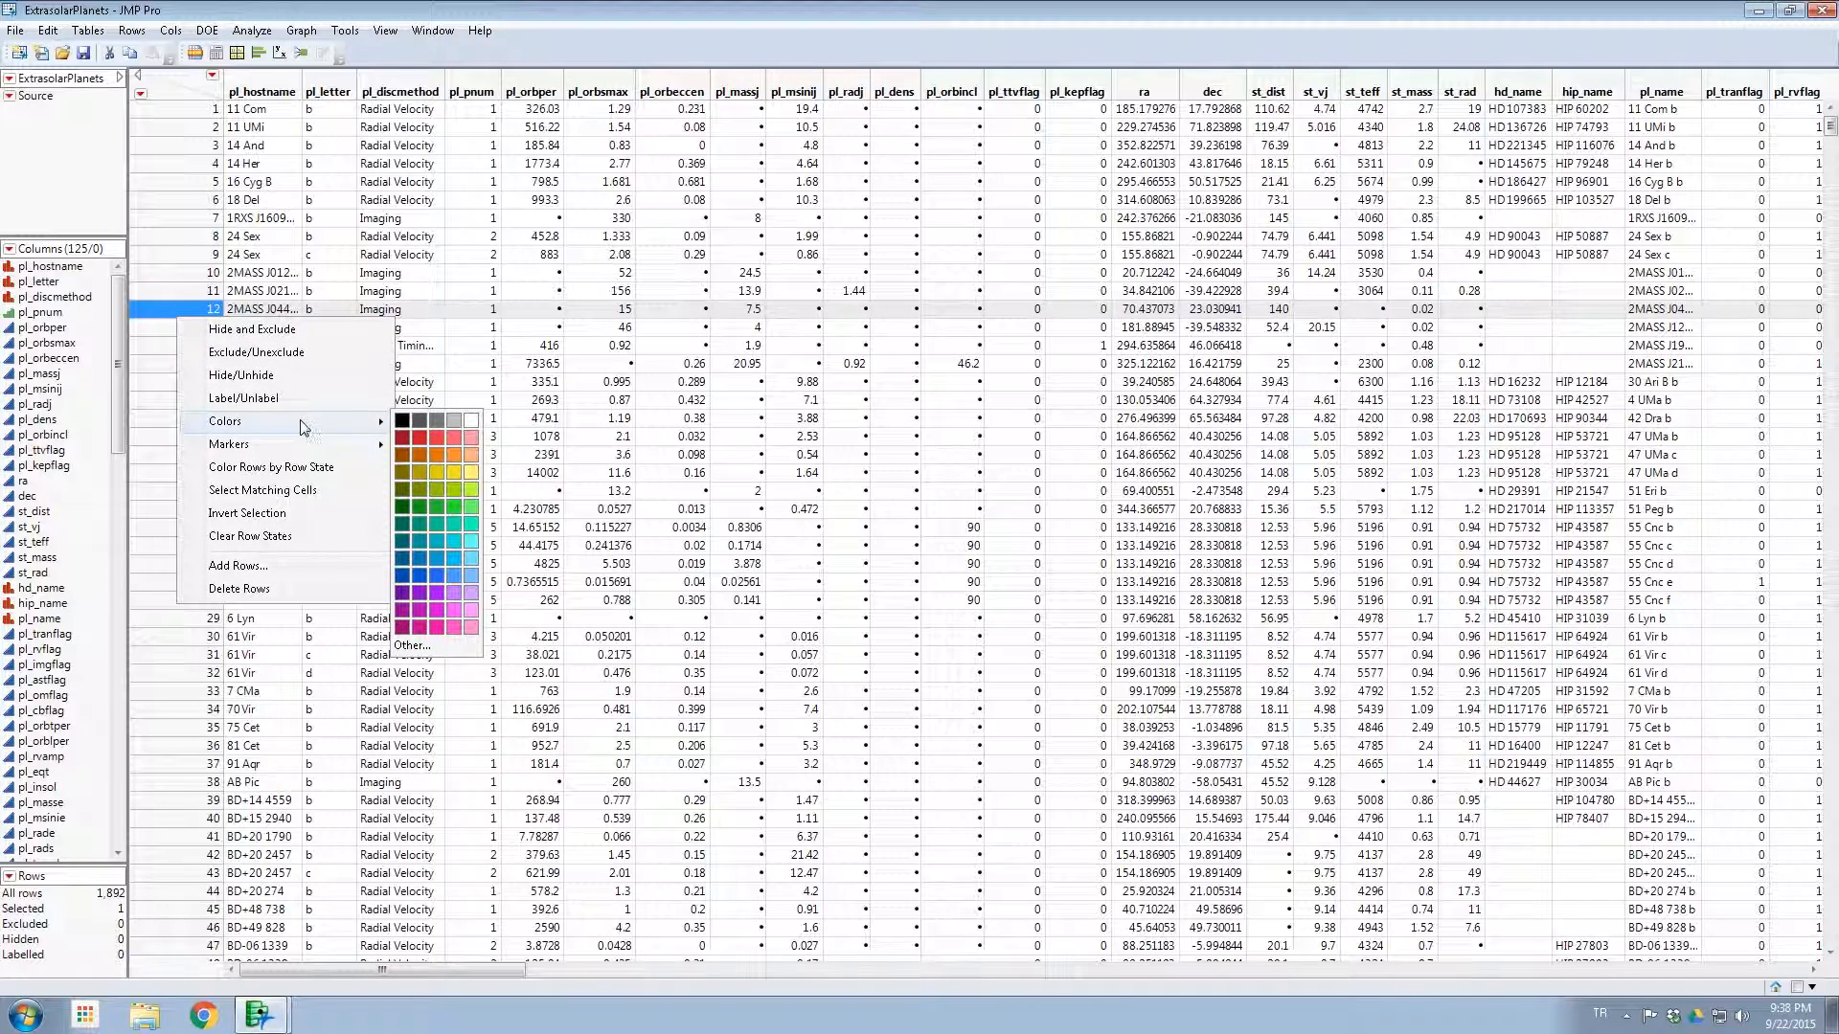
left_click(411, 440)
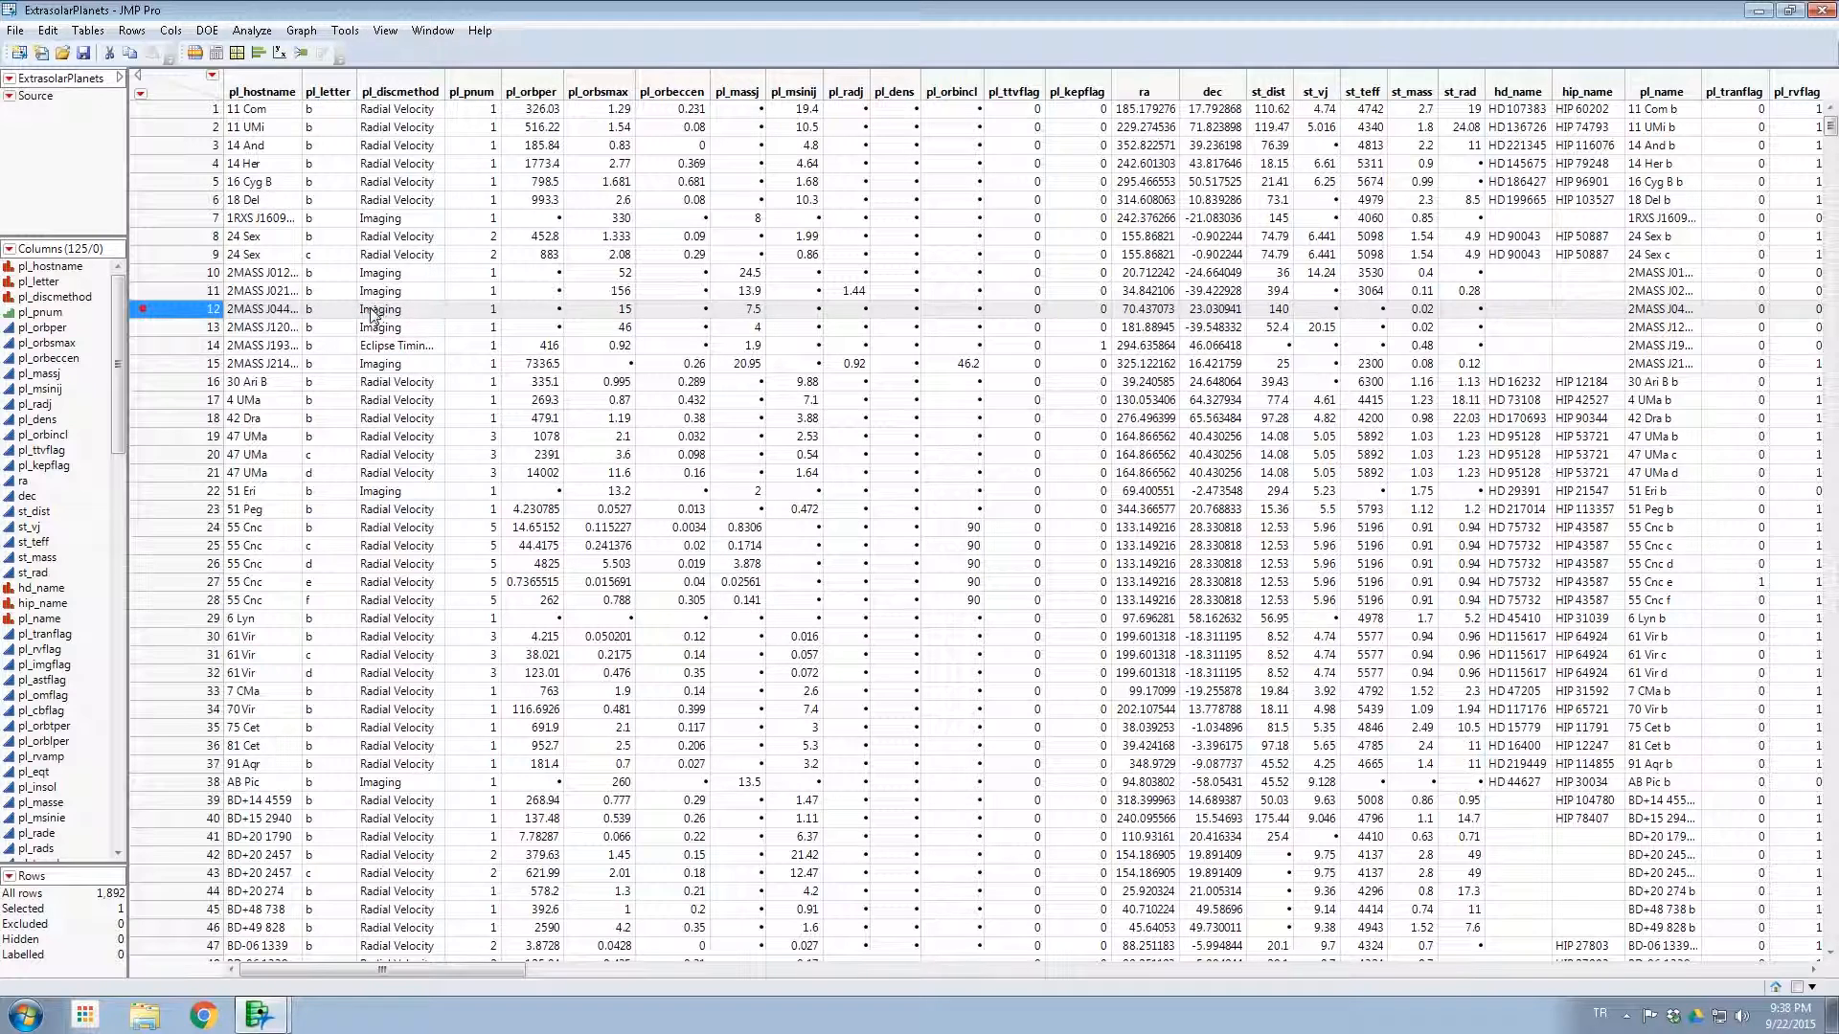
left_click(183, 396)
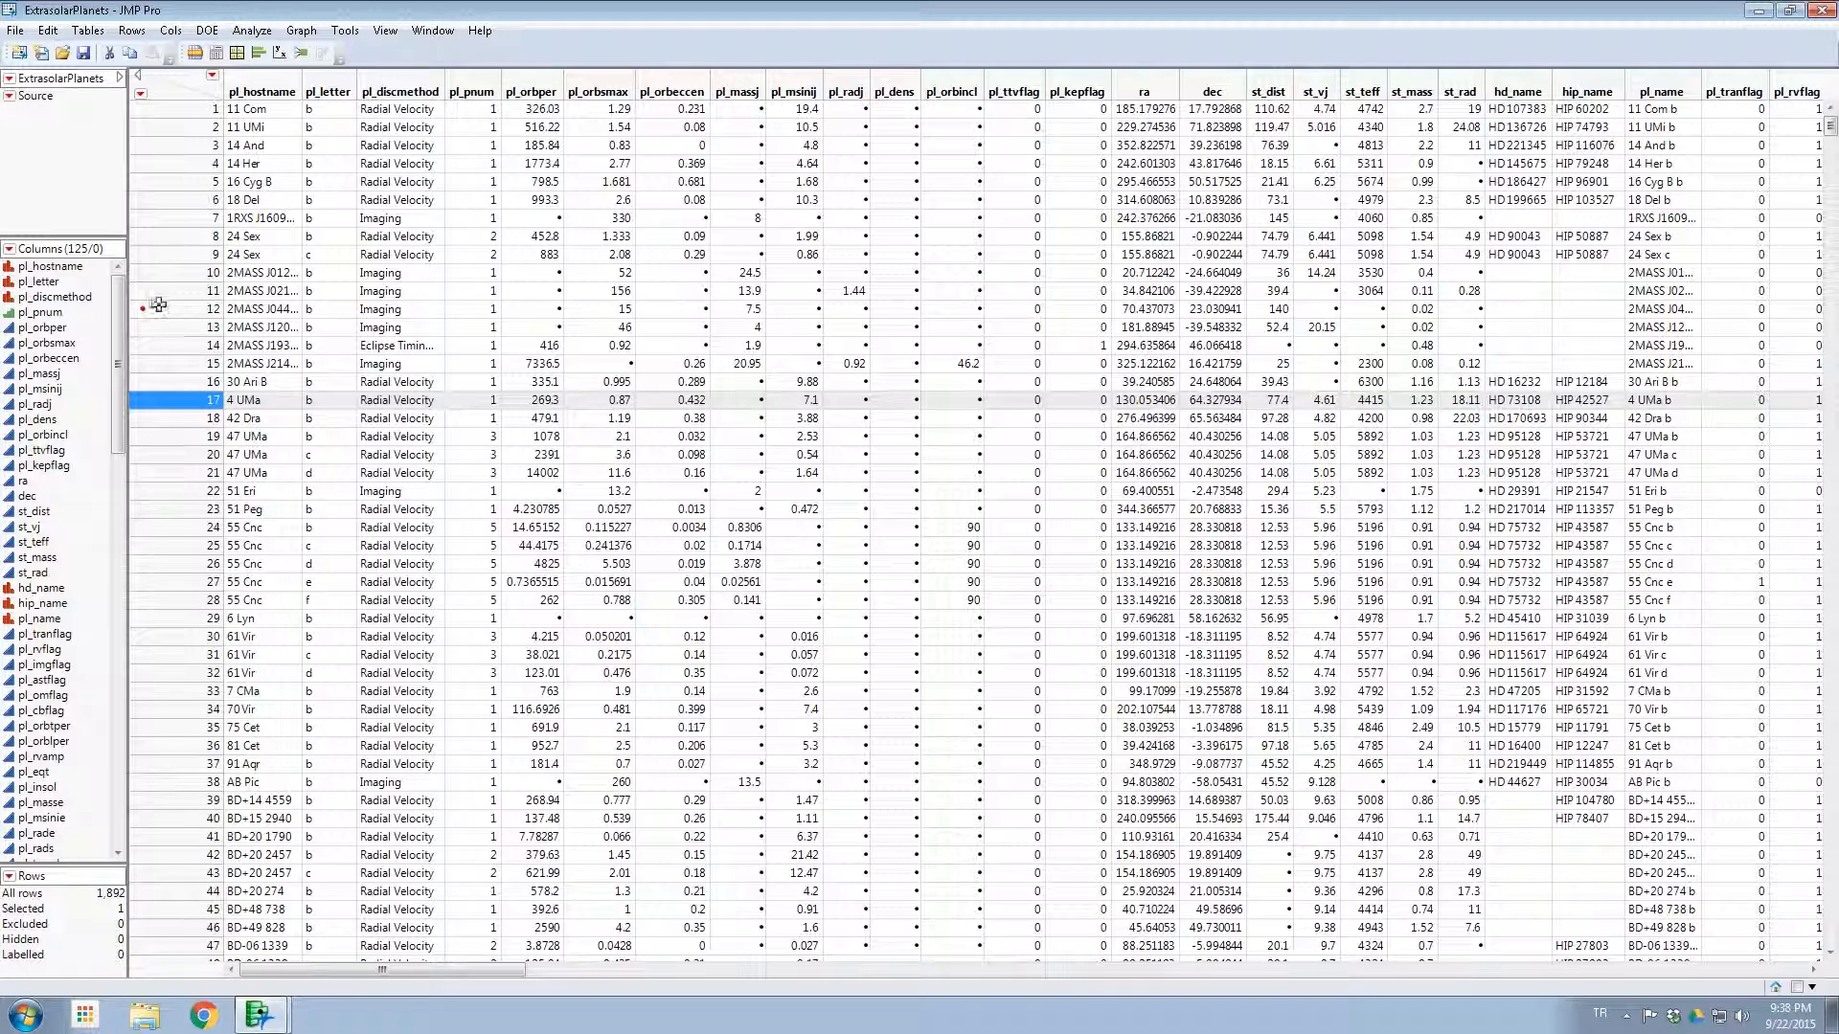
Step: Give row 12 a hollow downward-pointing triangle marker and clear all of its row states
left_click(185, 307)
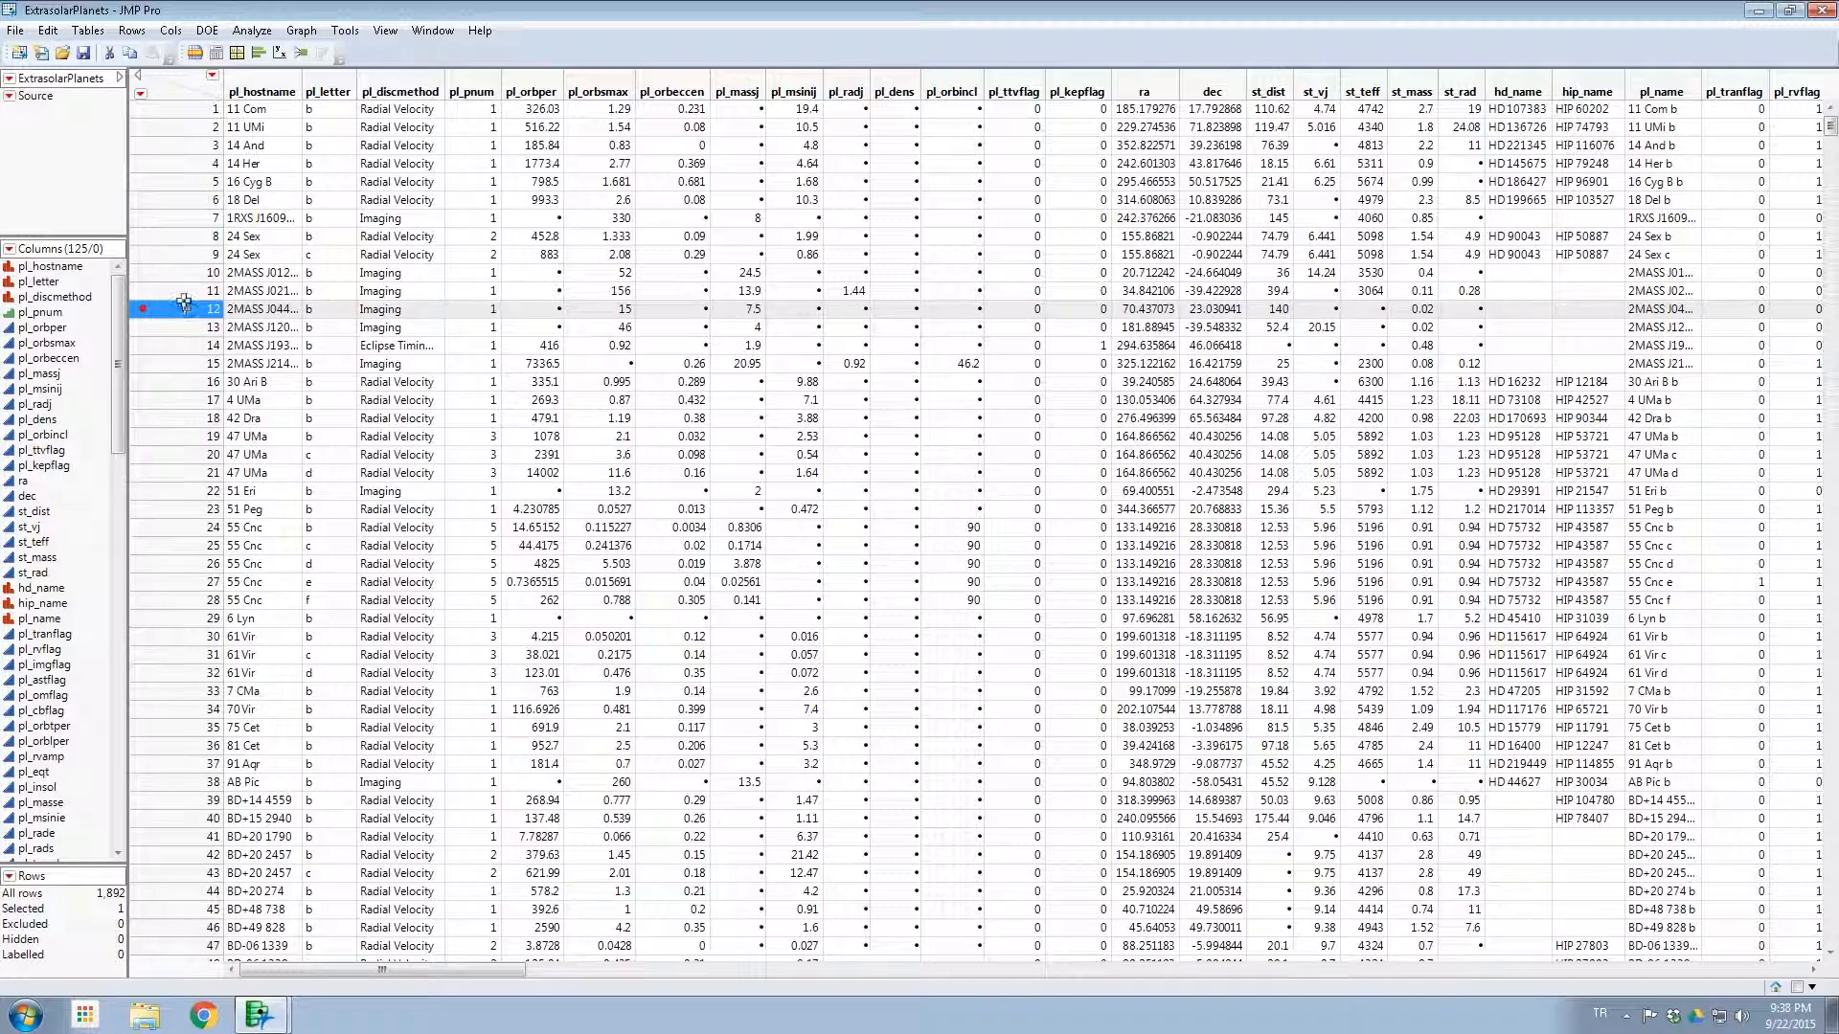
right_click(178, 316)
mouse_move(276, 446)
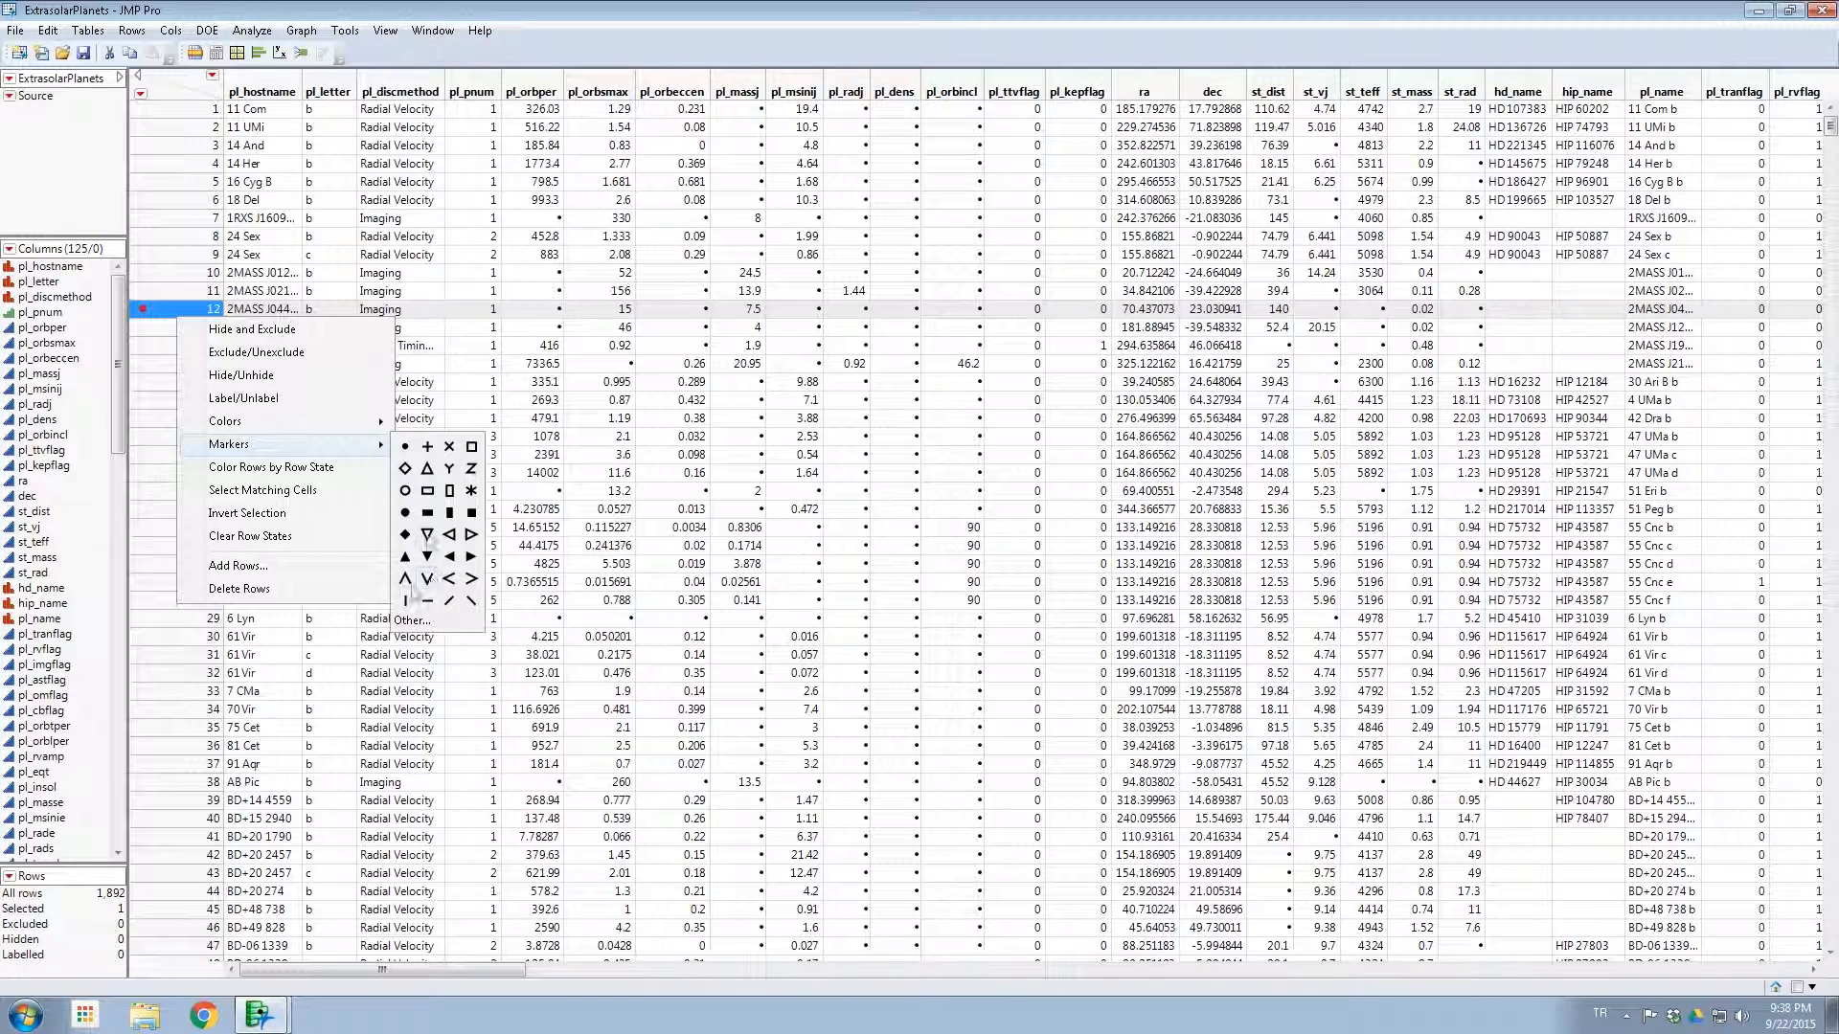
left_click(428, 535)
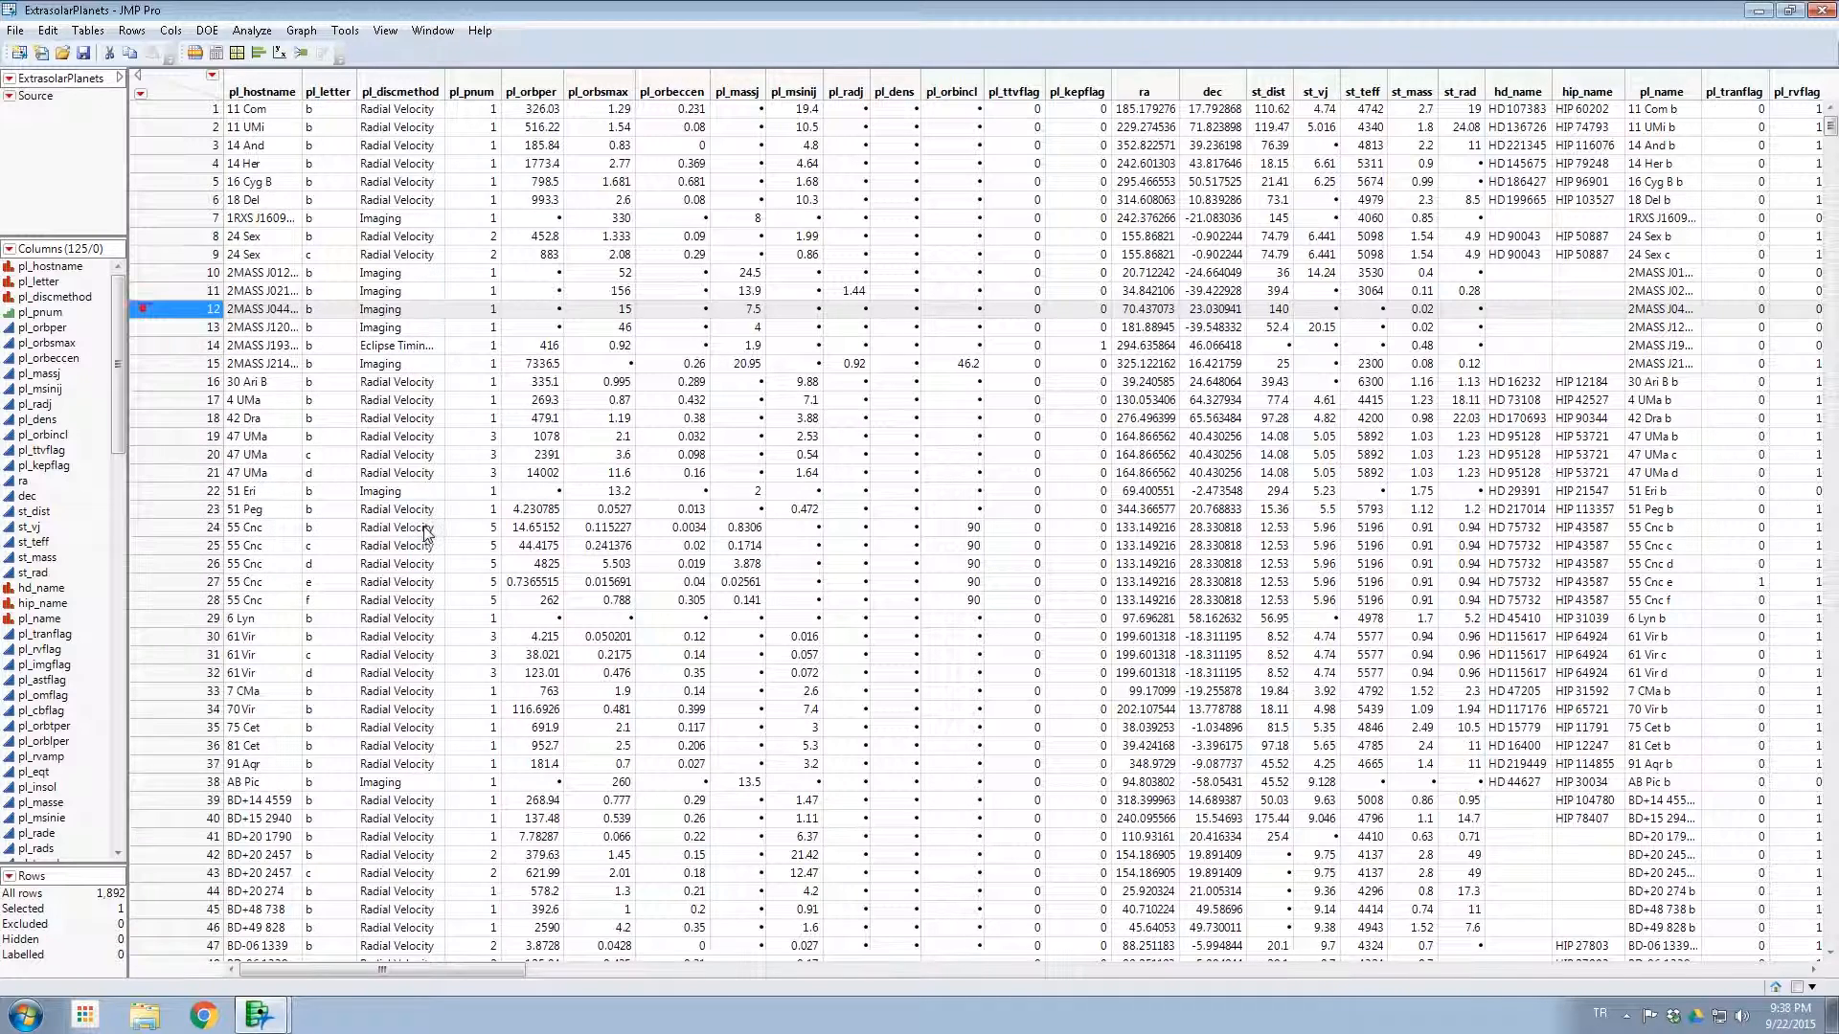
right_click(176, 316)
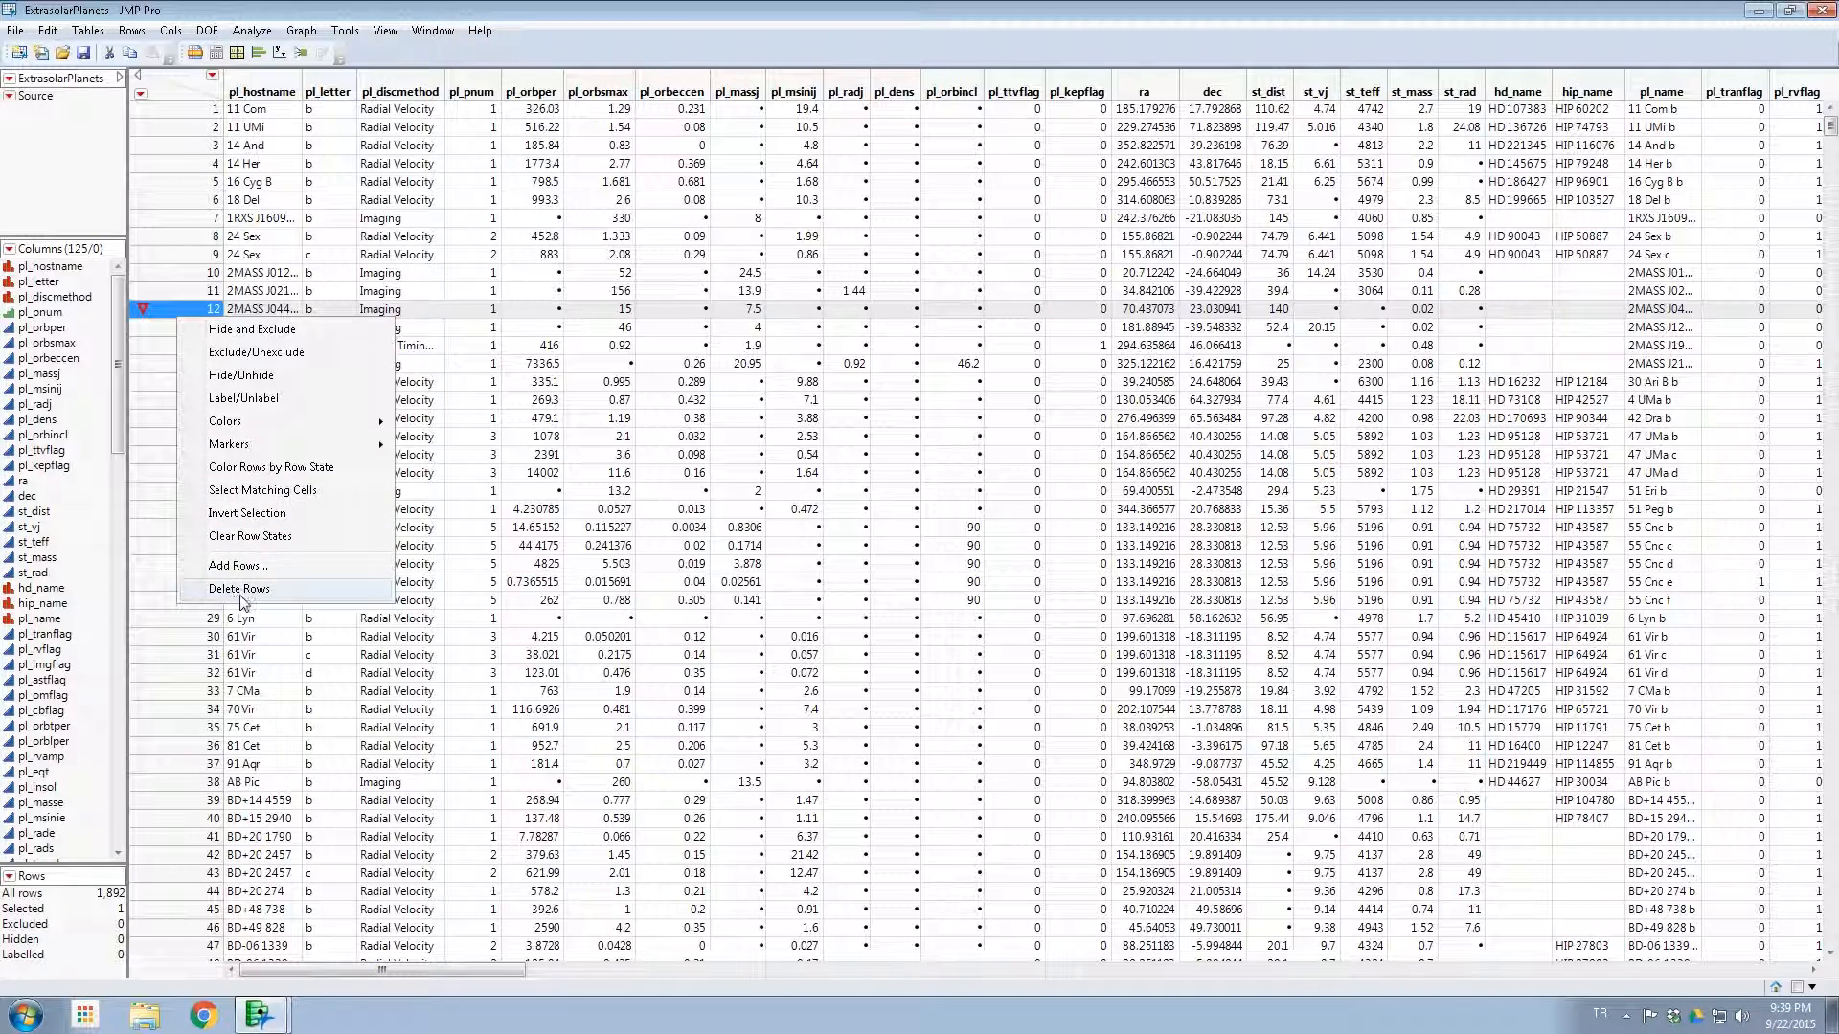
left_click(254, 538)
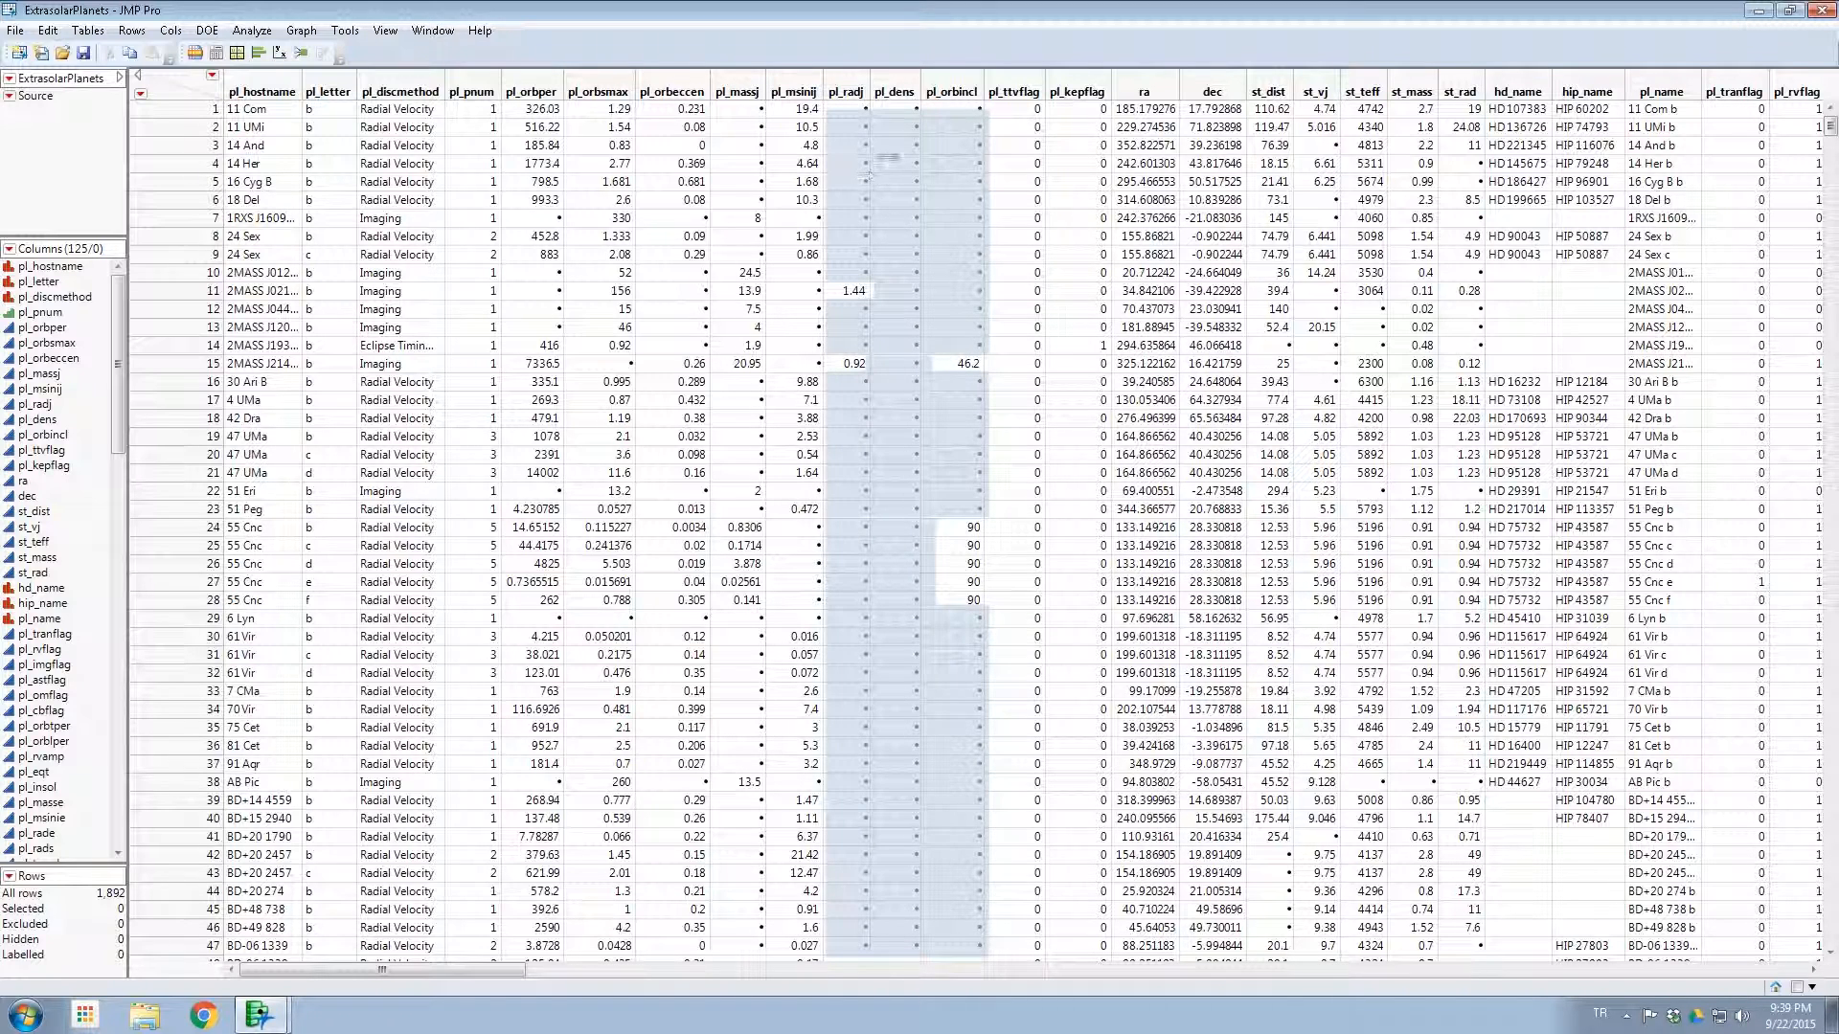
Step: Examine the pl_radj and pl_orbper columns by selecting each in turn, and clear the column selection
left_click(852, 84)
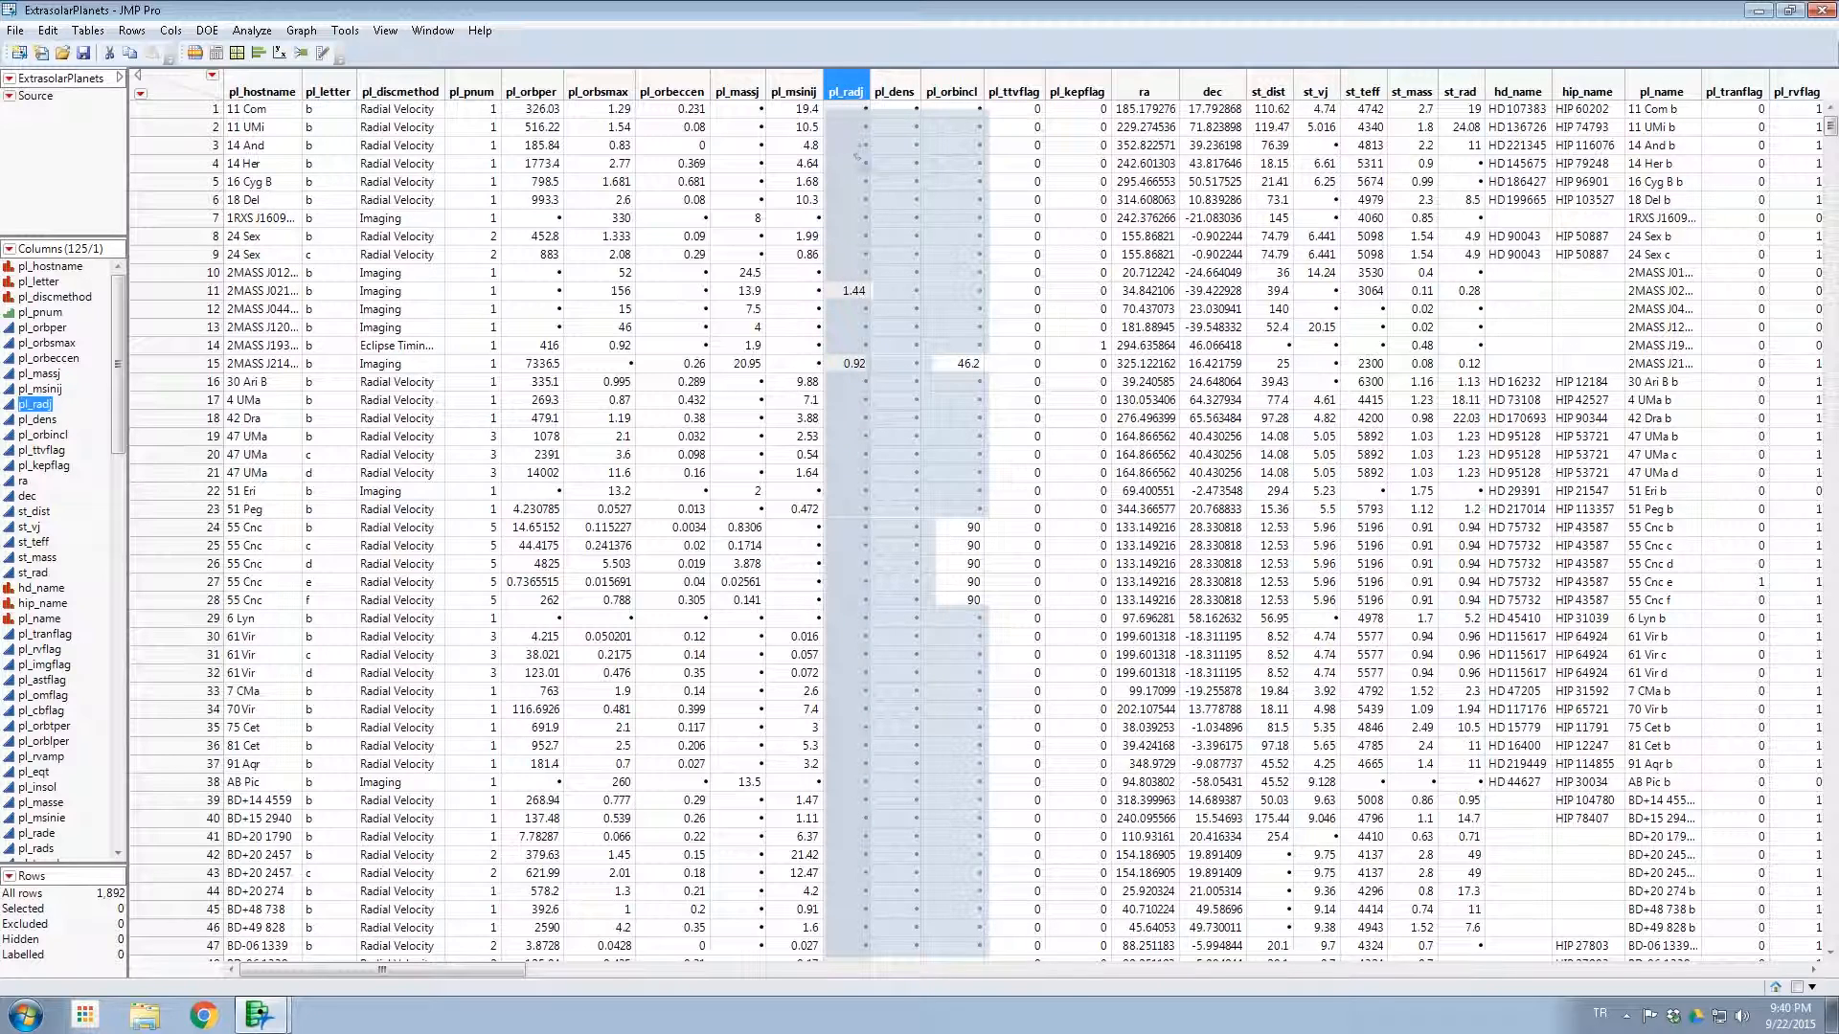
left_click(539, 91)
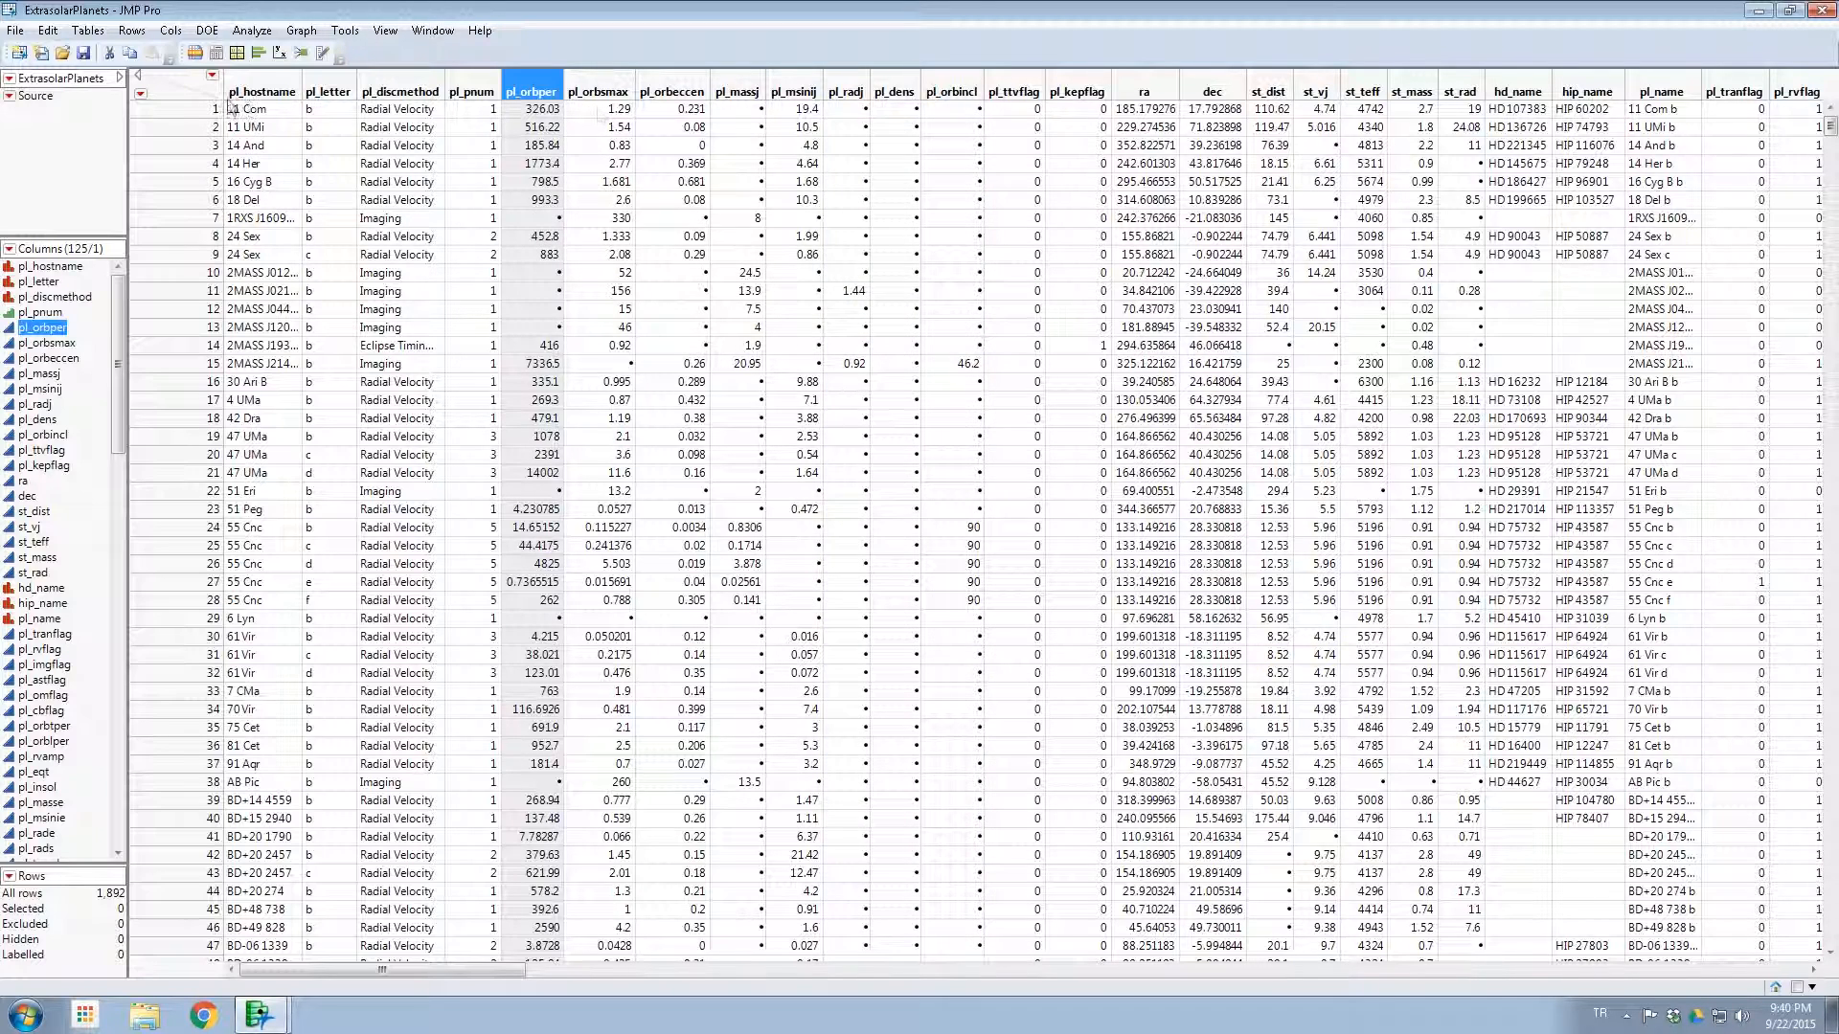
left_click(181, 98)
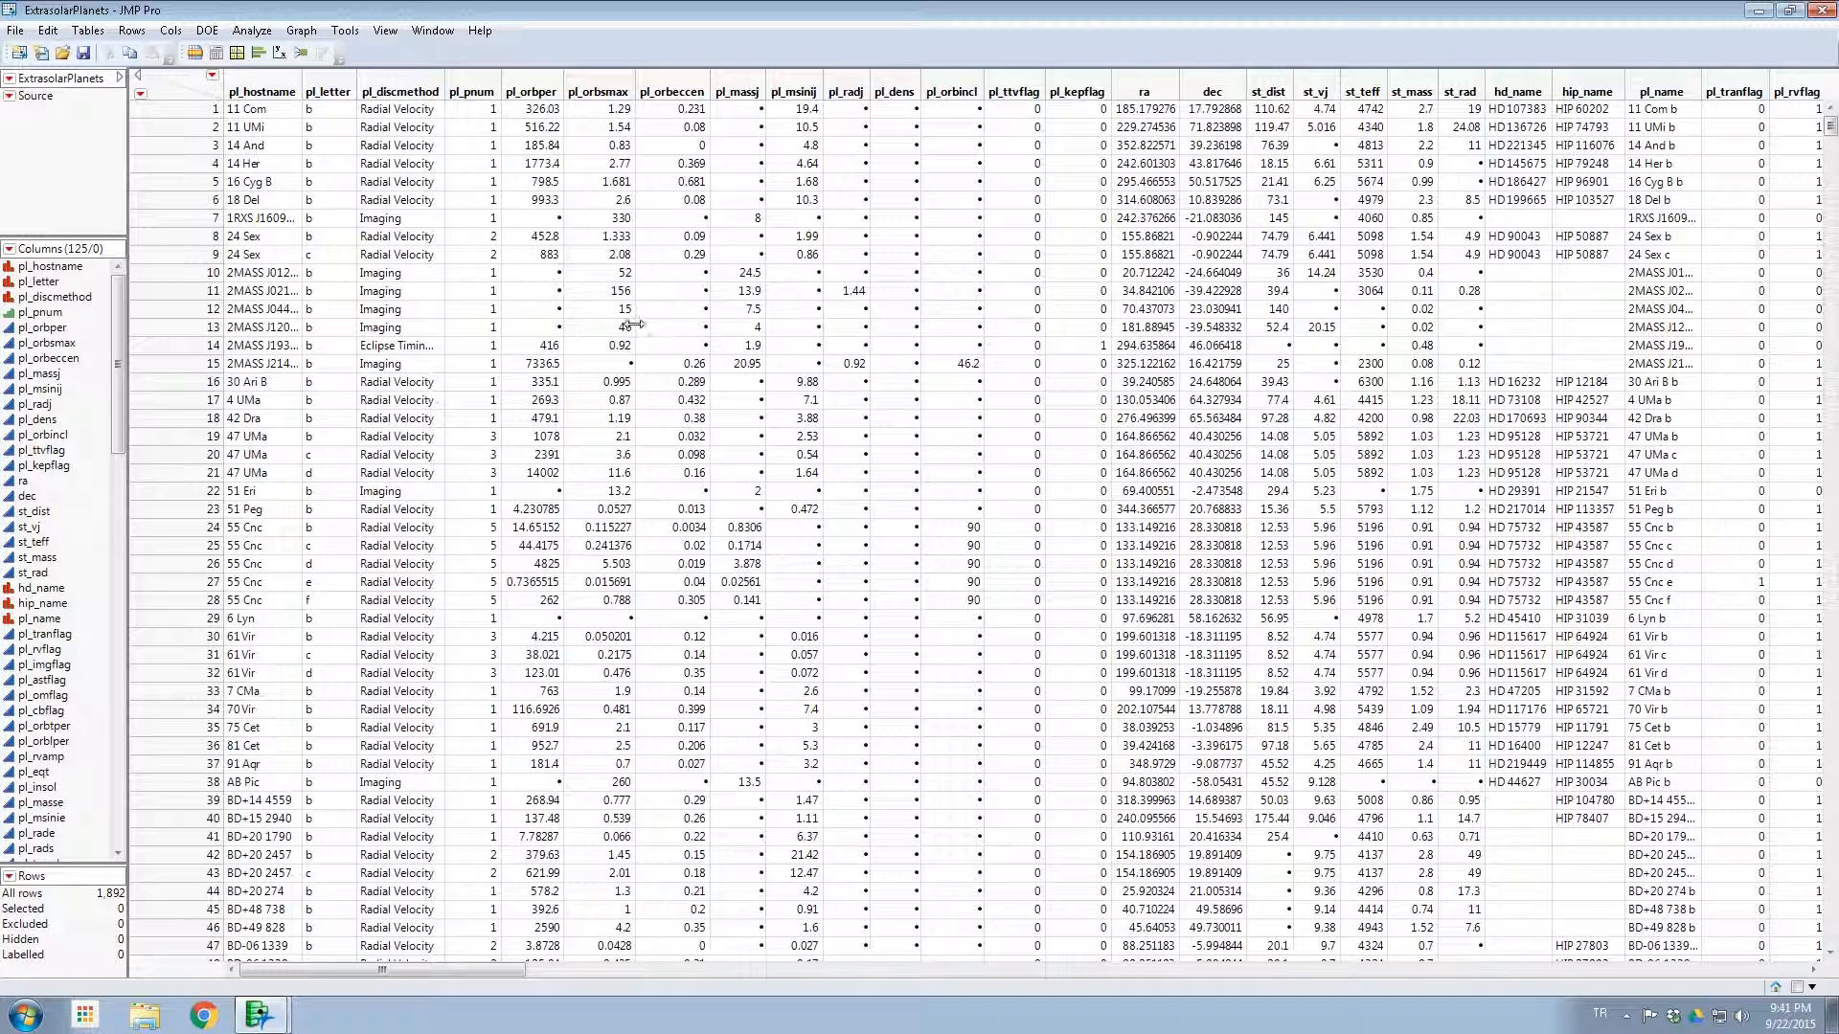
Step: Review the available save formats and save the table to the Desktop as ExtrasolarPlanets.jmp in JMP Data Table format
left_click(84, 55)
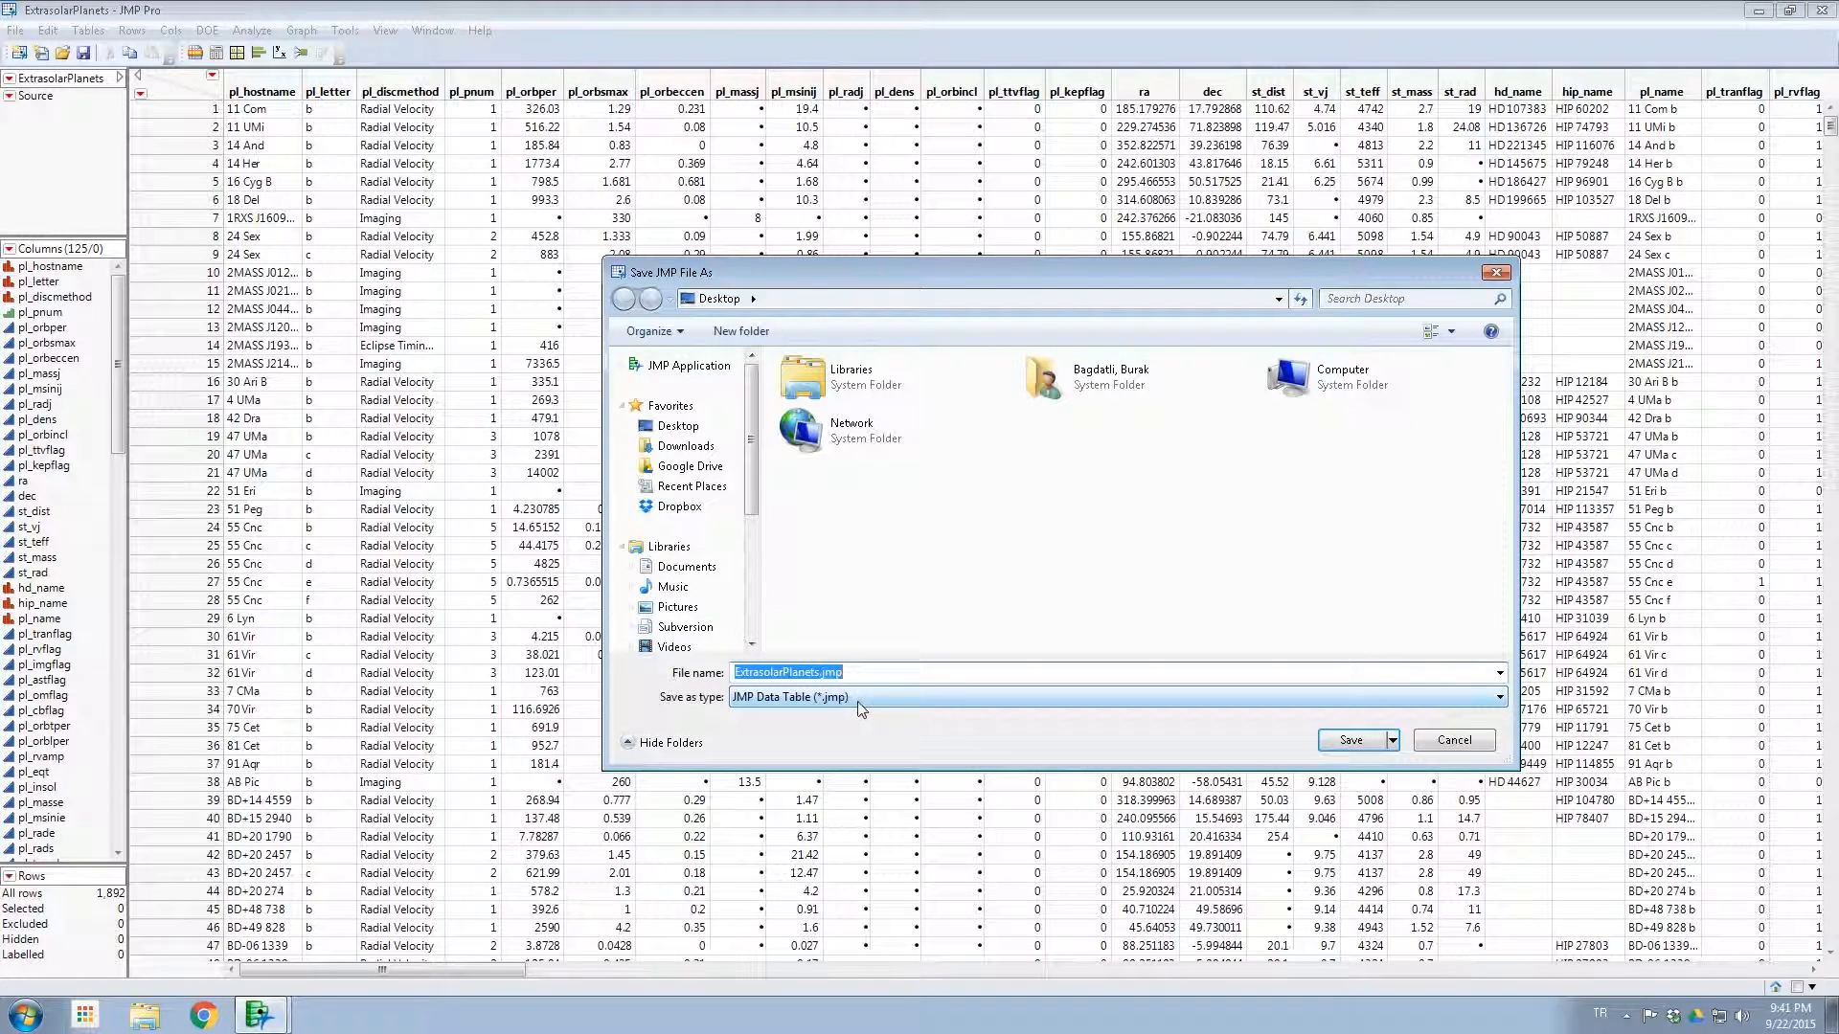
left_click(862, 698)
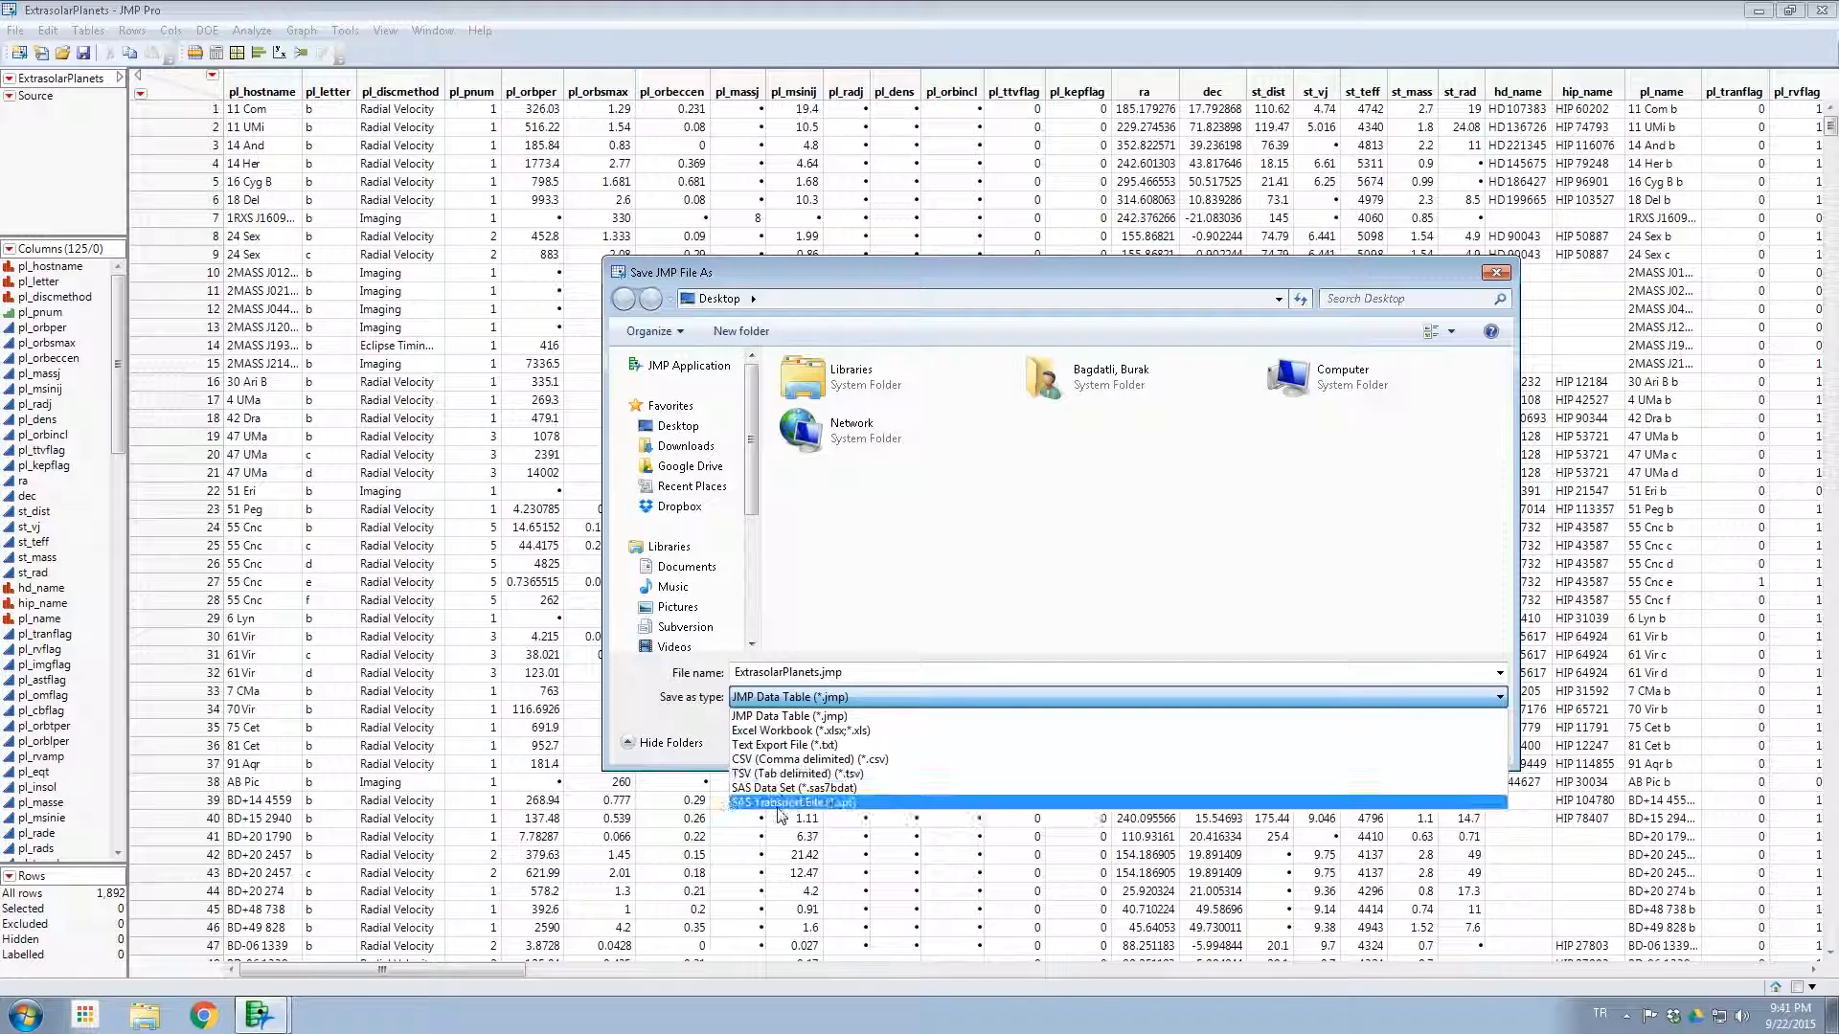
left_click(915, 587)
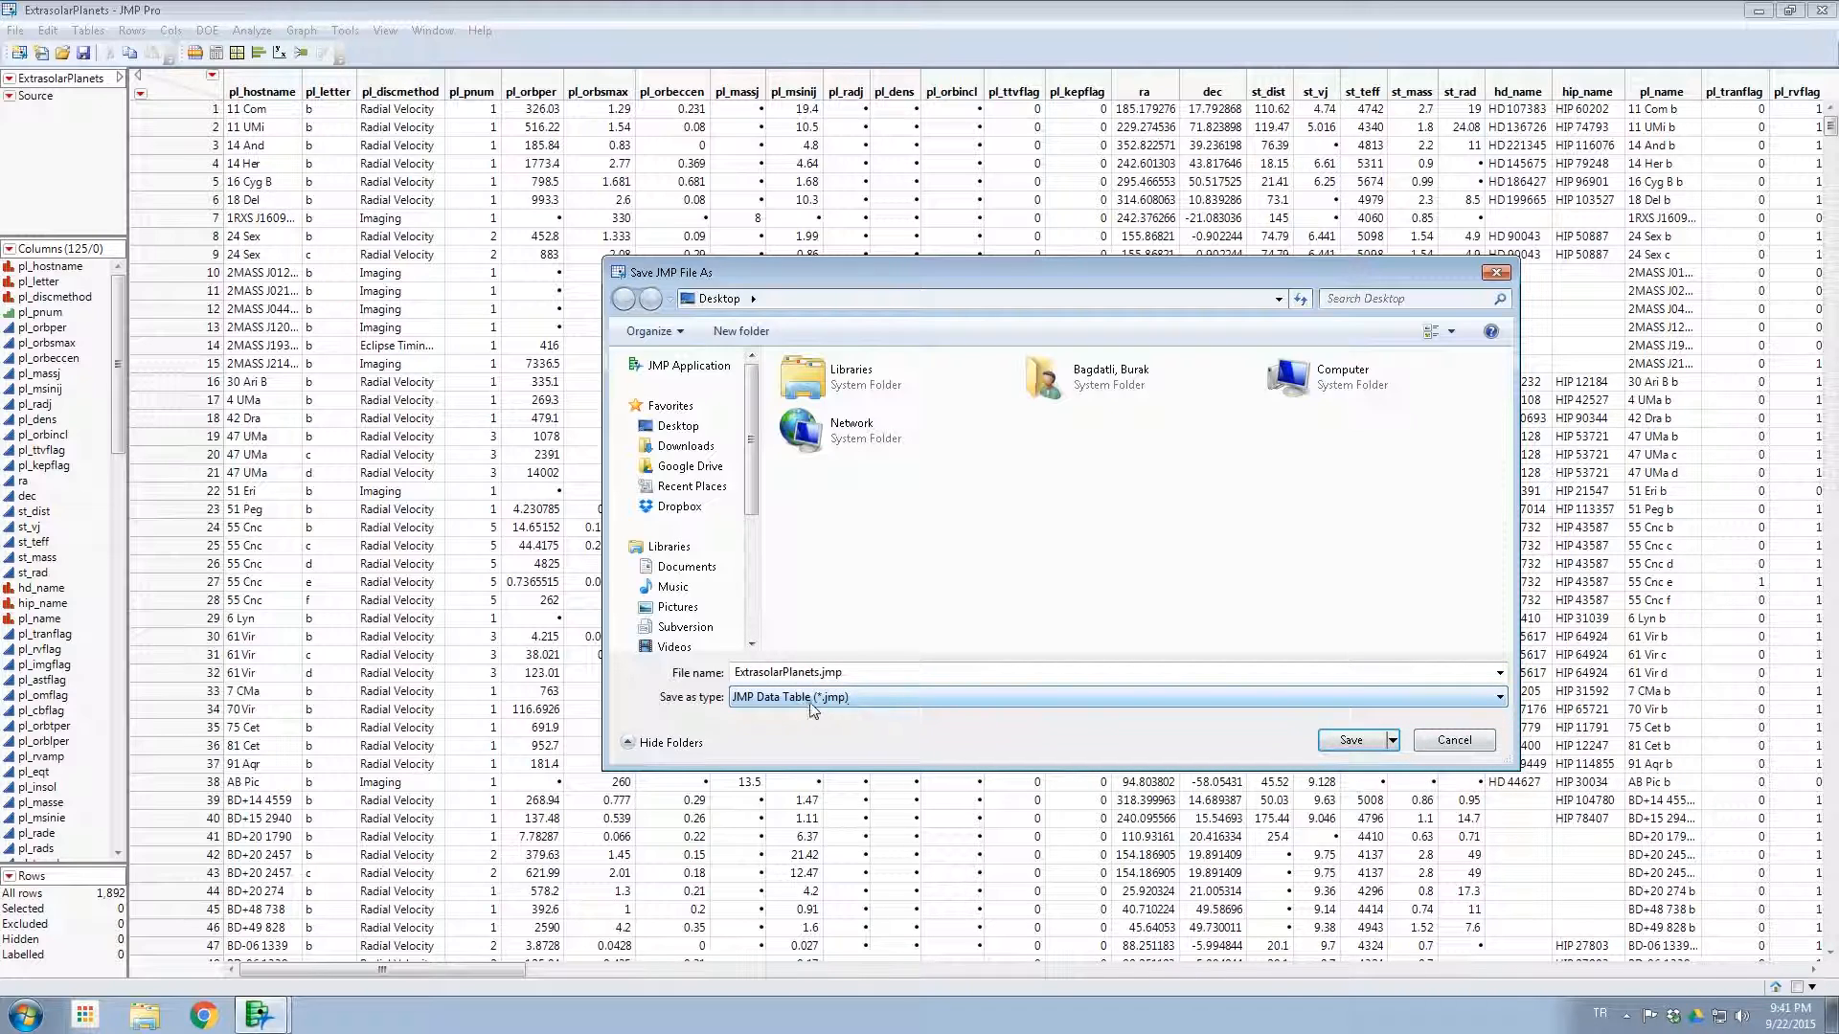
left_click(828, 680)
left_click(1352, 741)
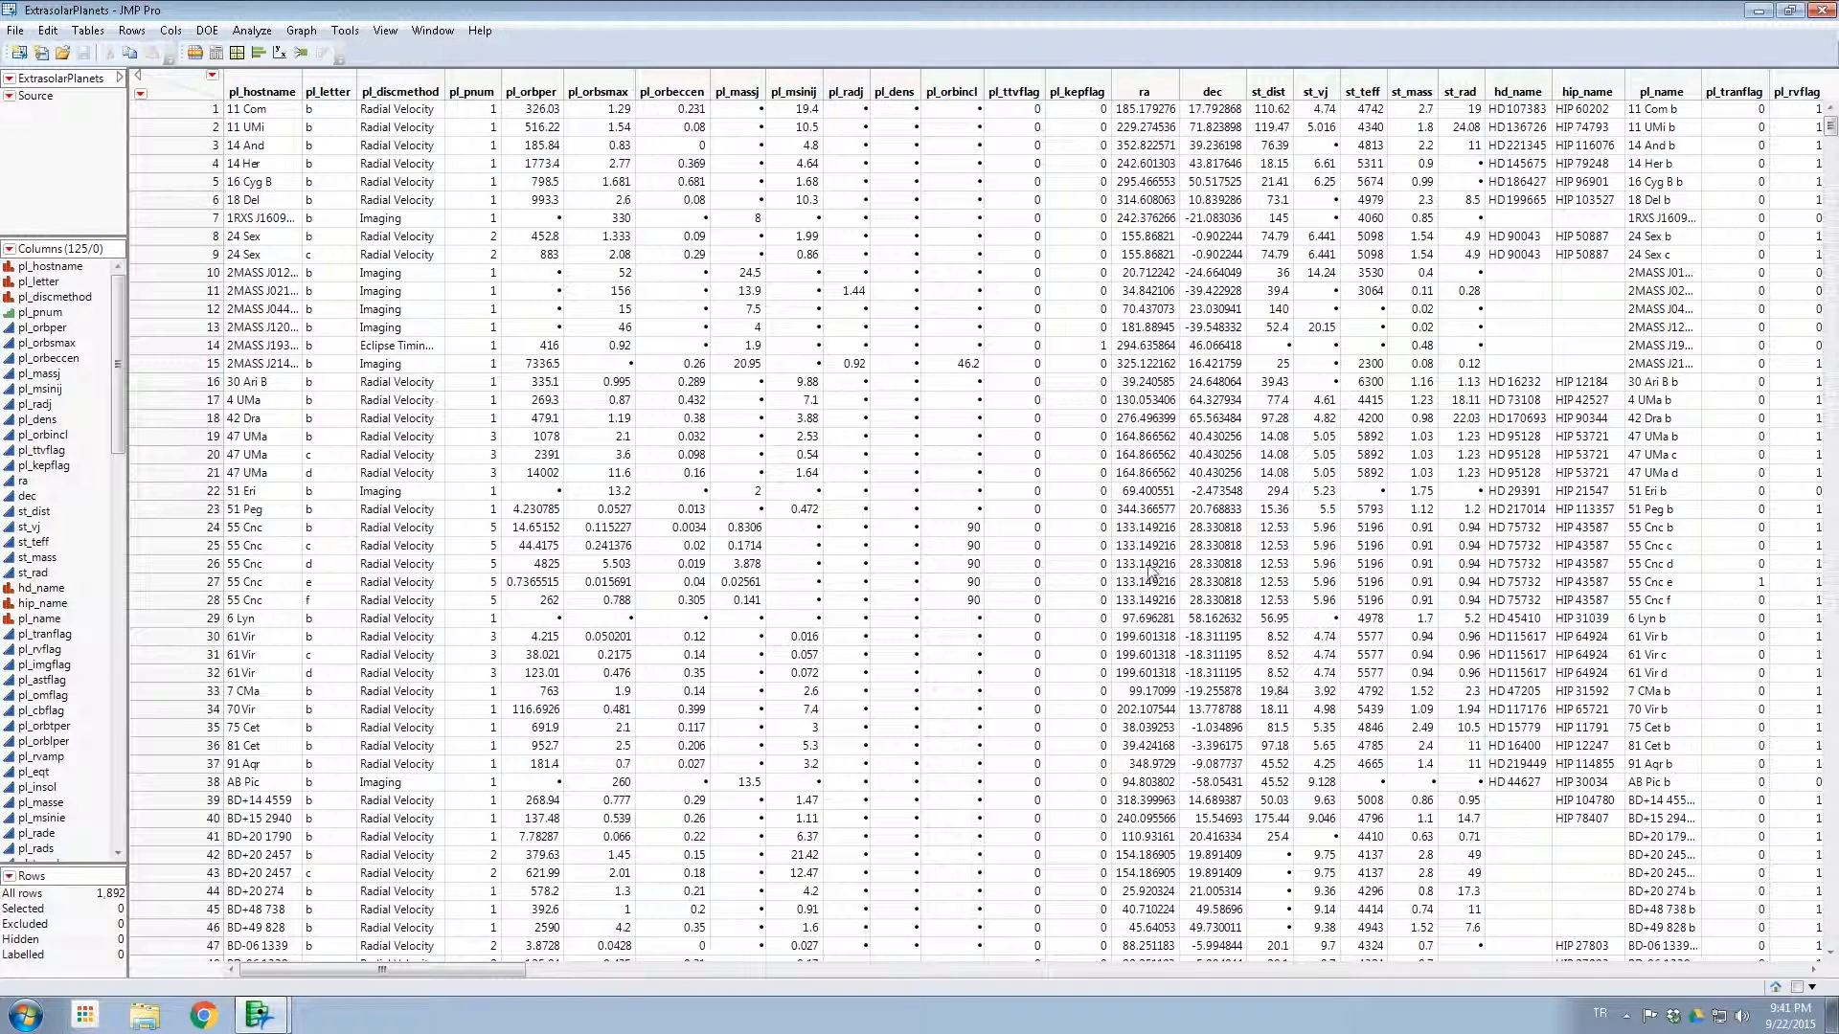